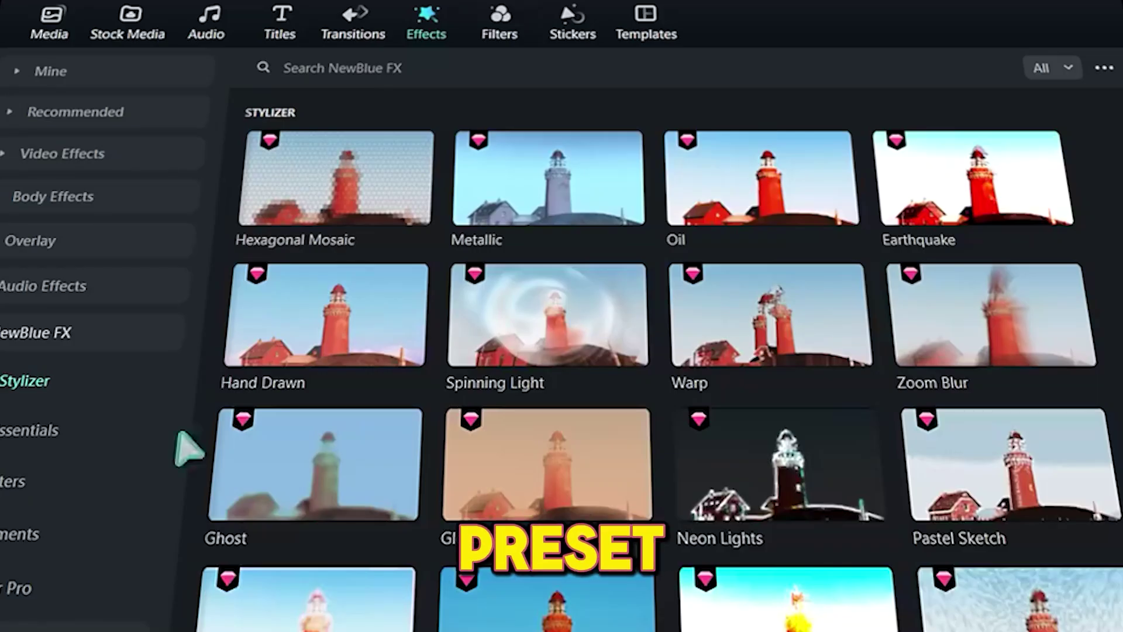
Browse the Essentials effects, then preview the clouds and dancer stock clips.
{"action": "left_click", "coordinate": [36, 432]}
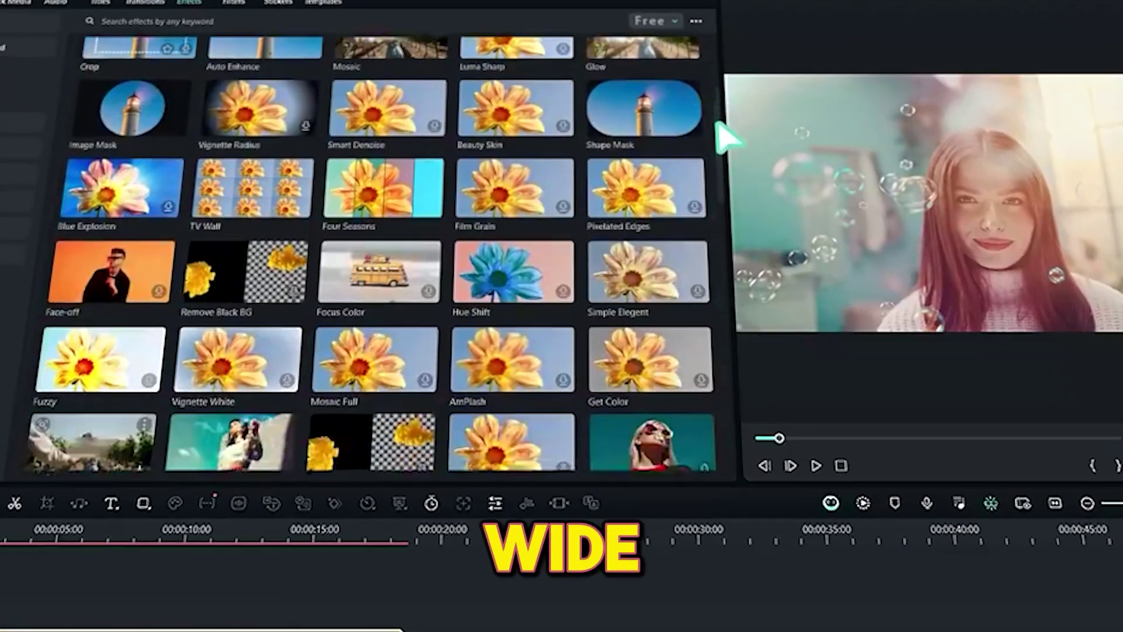
{"action": "scroll", "coordinate": [729, 143], "scroll_direction": "down", "scroll_amount": 3}
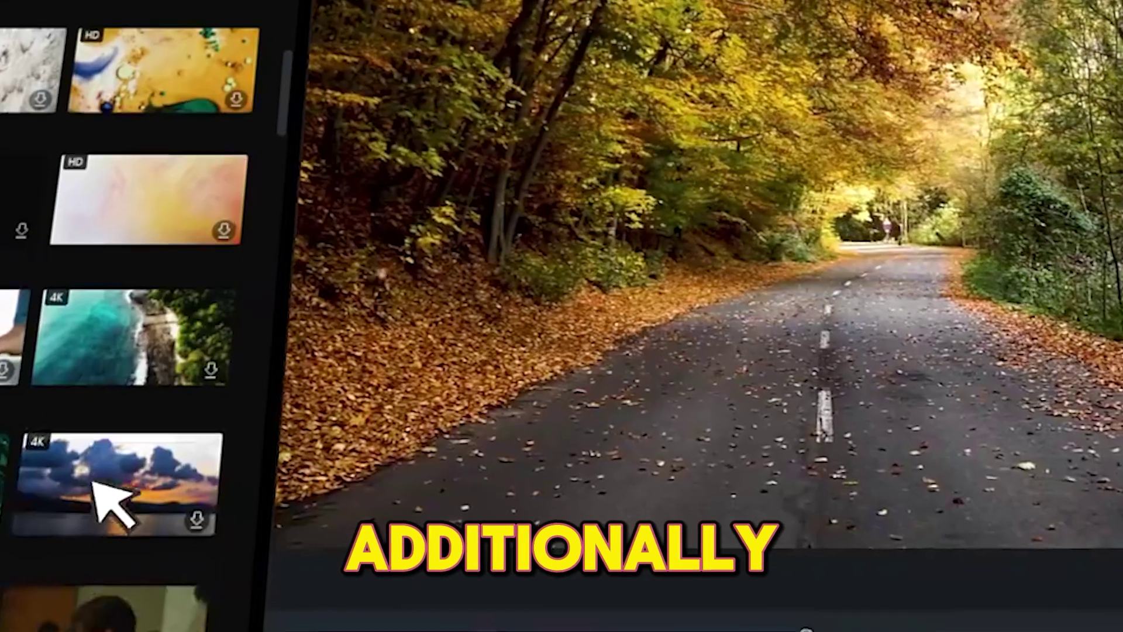
{"action": "left_click", "coordinate": [112, 497]}
{"action": "scroll", "coordinate": [126, 476], "scroll_direction": "down", "scroll_amount": 5}
{"action": "left_click", "coordinate": [106, 241]}
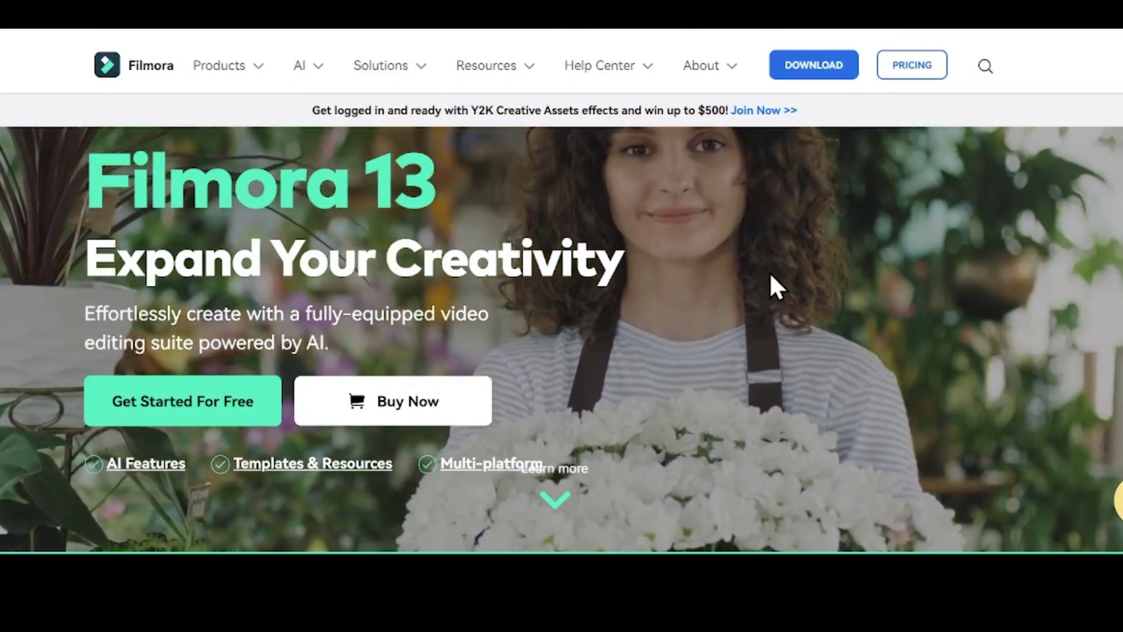
{"action": "scroll", "coordinate": [794, 278], "scroll_direction": "up", "scroll_amount": 2}
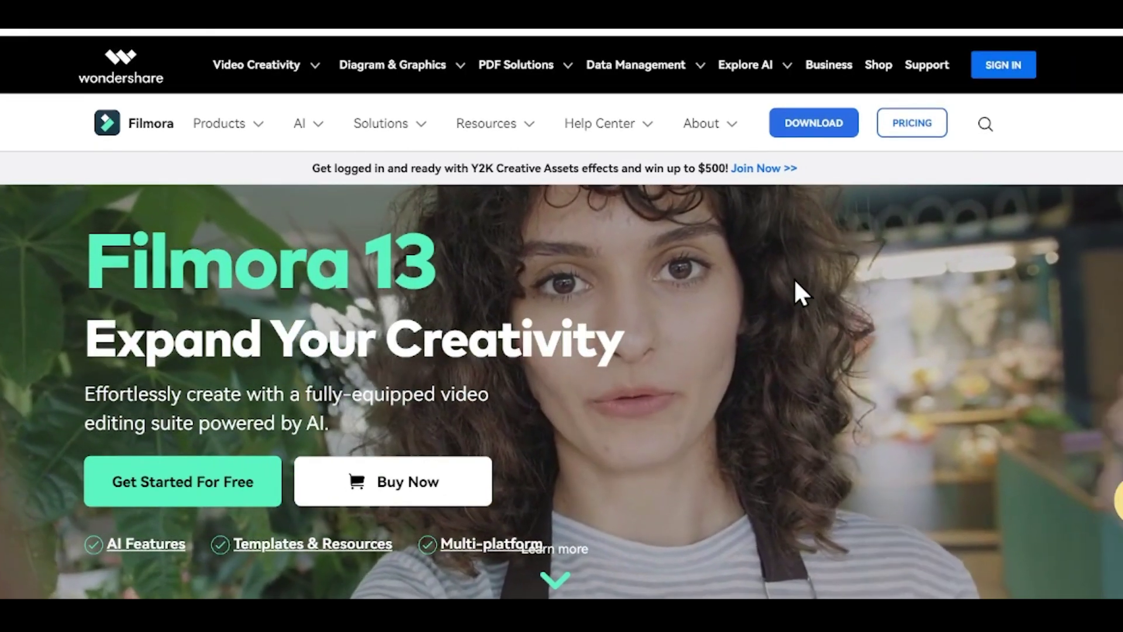
{"action": "scroll", "coordinate": [794, 278], "scroll_direction": "down", "scroll_amount": 1}
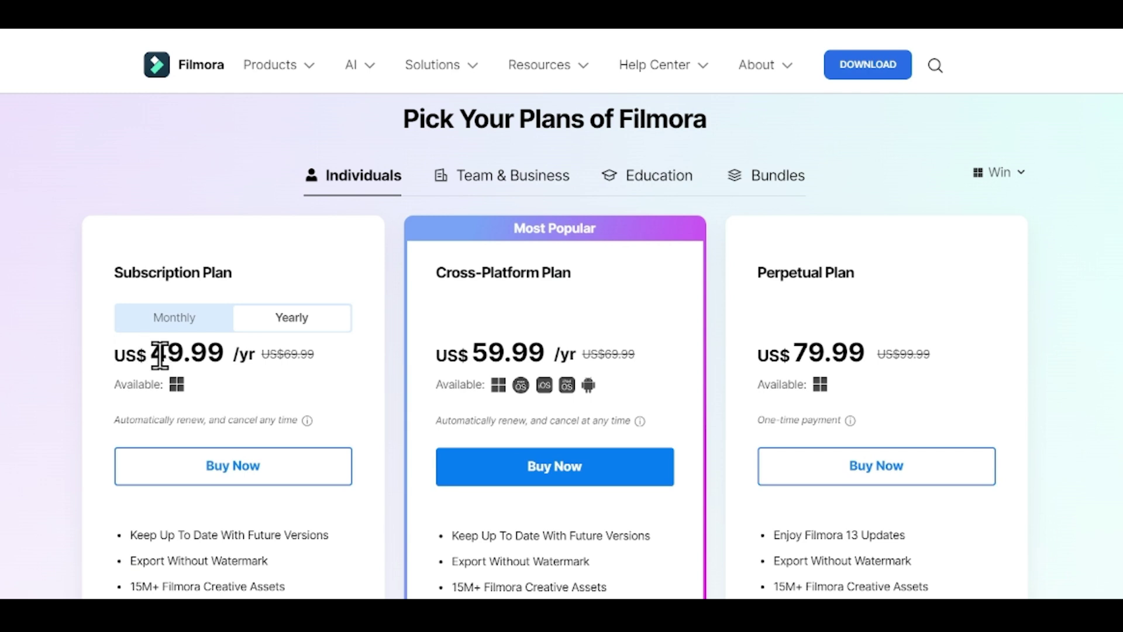
{"action": "left_click_drag", "start_coordinate": [174, 356], "coordinate": [241, 360]}
{"action": "left_click", "coordinate": [244, 363]}
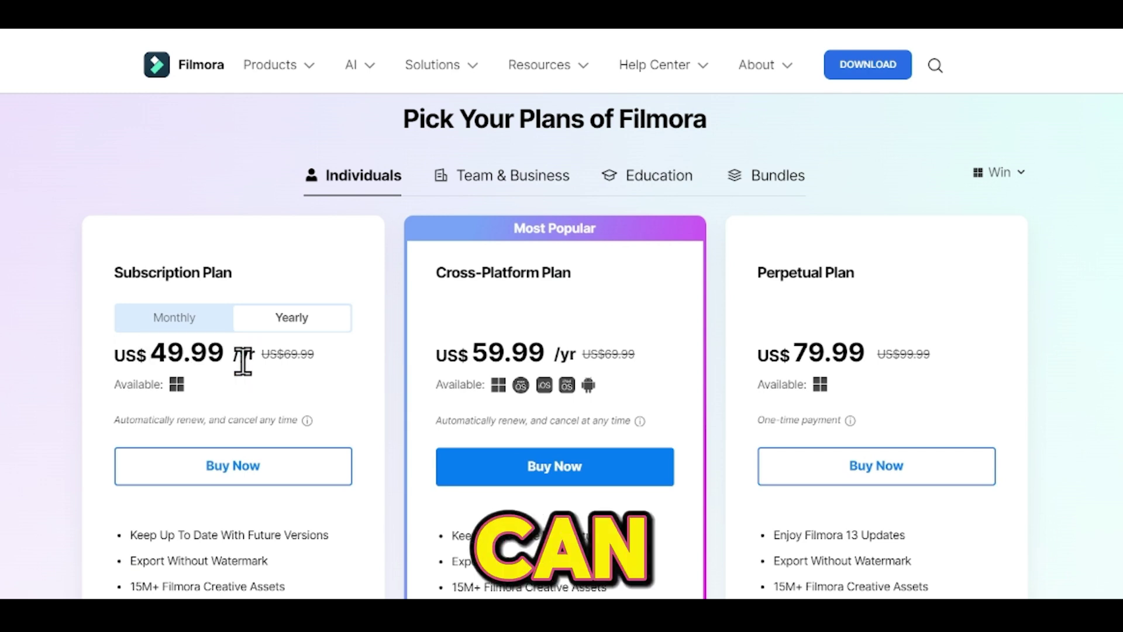
{"action": "scroll", "coordinate": [243, 362], "scroll_direction": "down", "scroll_amount": 2}
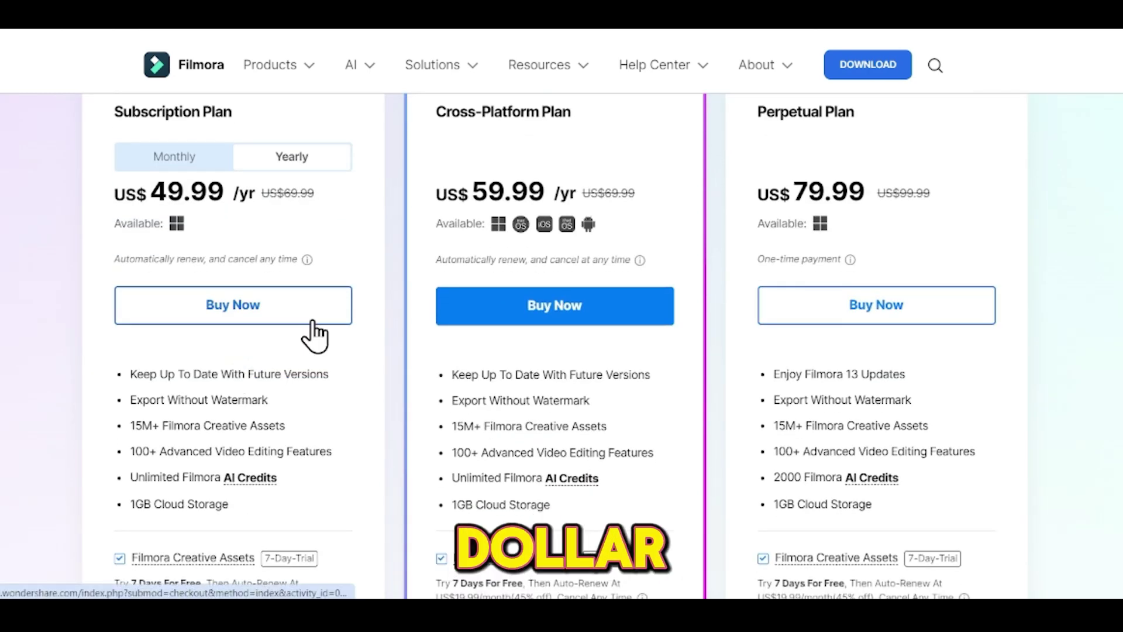
{"action": "scroll", "coordinate": [314, 322], "scroll_direction": "up", "scroll_amount": 3}
{"action": "scroll", "coordinate": [317, 322], "scroll_direction": "down", "scroll_amount": 1}
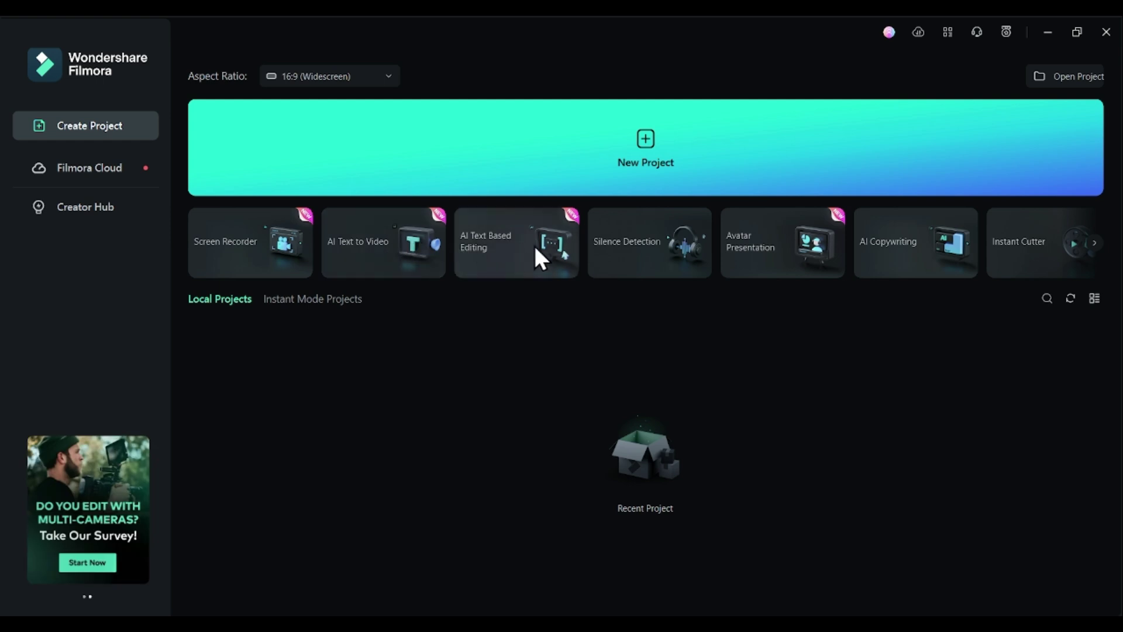
Start a new empty 1920 x 1080, 25fps project from the start screen.
{"action": "left_click", "coordinate": [1094, 241]}
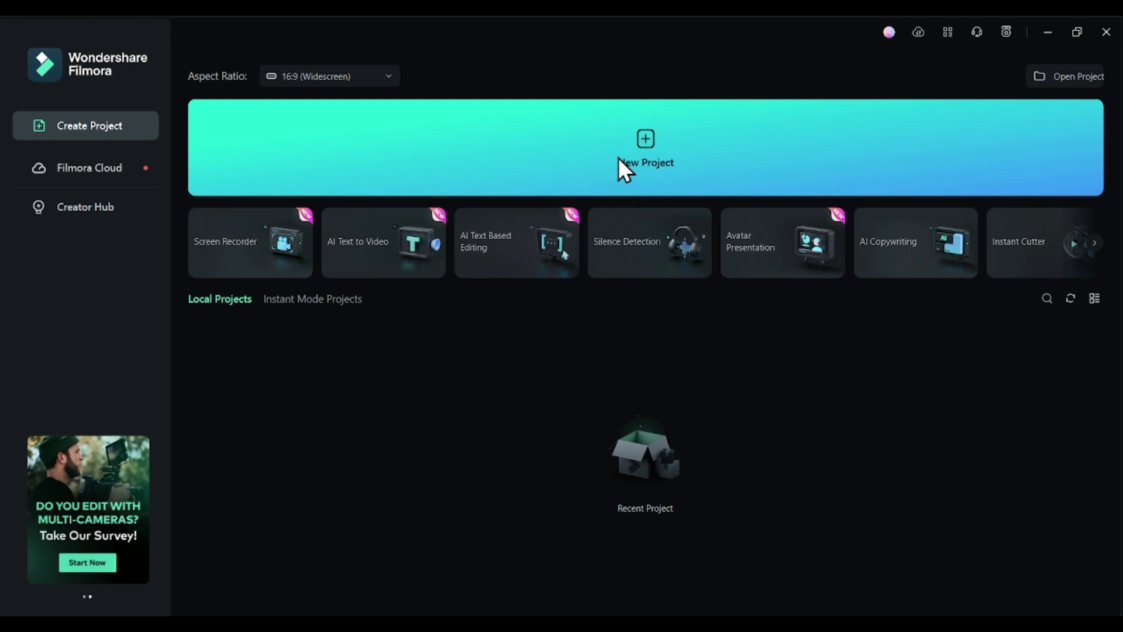
{"action": "left_click", "coordinate": [619, 157]}
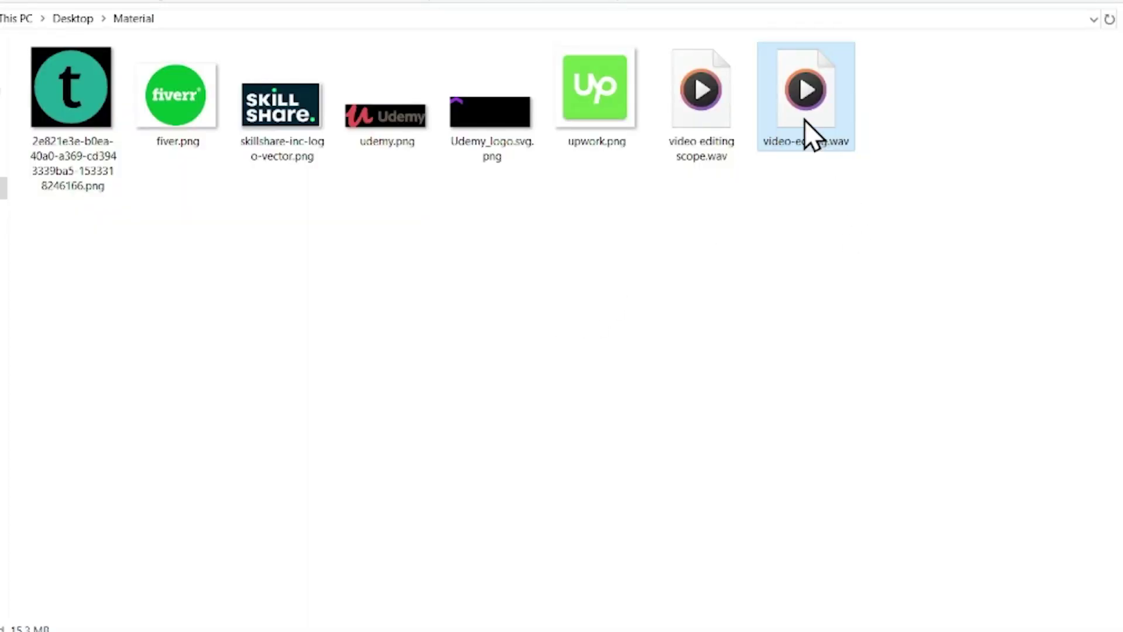
Import the video-editing voiceover onto Audio 1, zoom the timeline, heighten the track and play it.
{"action": "left_click_drag", "start_coordinate": [810, 135], "coordinate": [283, 260]}
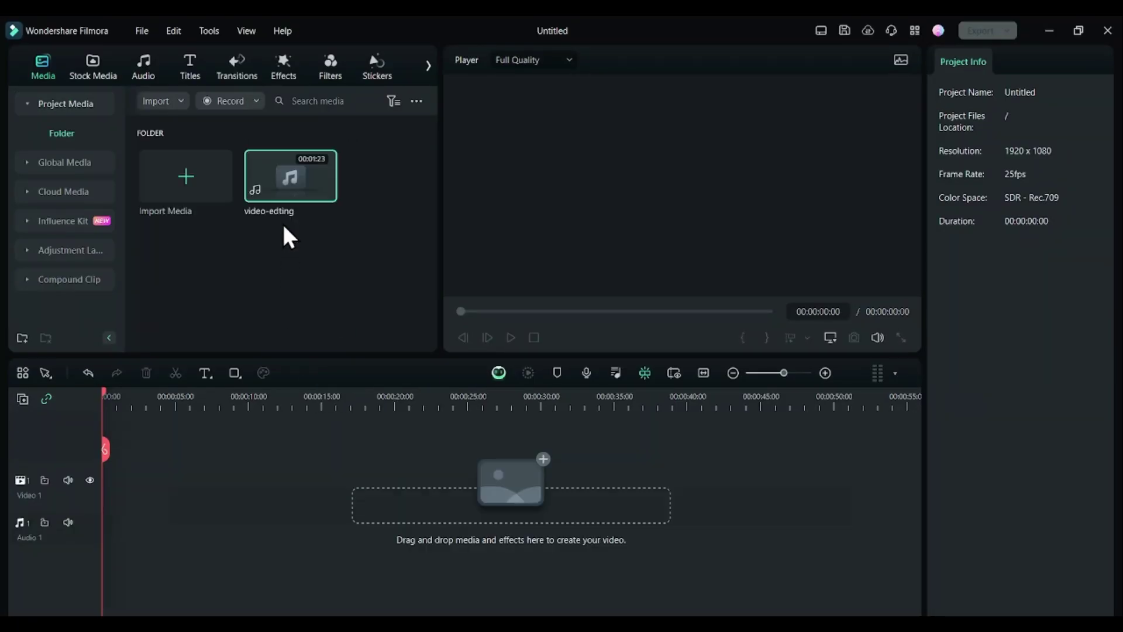
{"action": "left_click", "coordinate": [326, 191]}
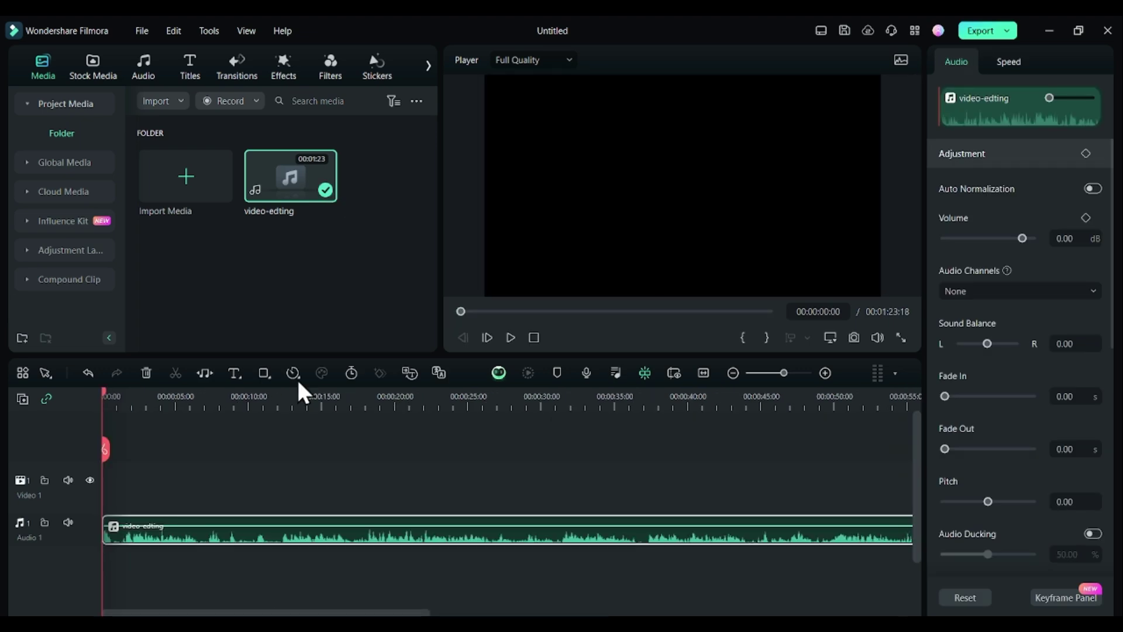
{"action": "left_click_drag", "start_coordinate": [403, 406], "coordinate": [652, 388]}
{"action": "left_click", "coordinate": [826, 373]}
{"action": "left_click", "coordinate": [732, 372]}
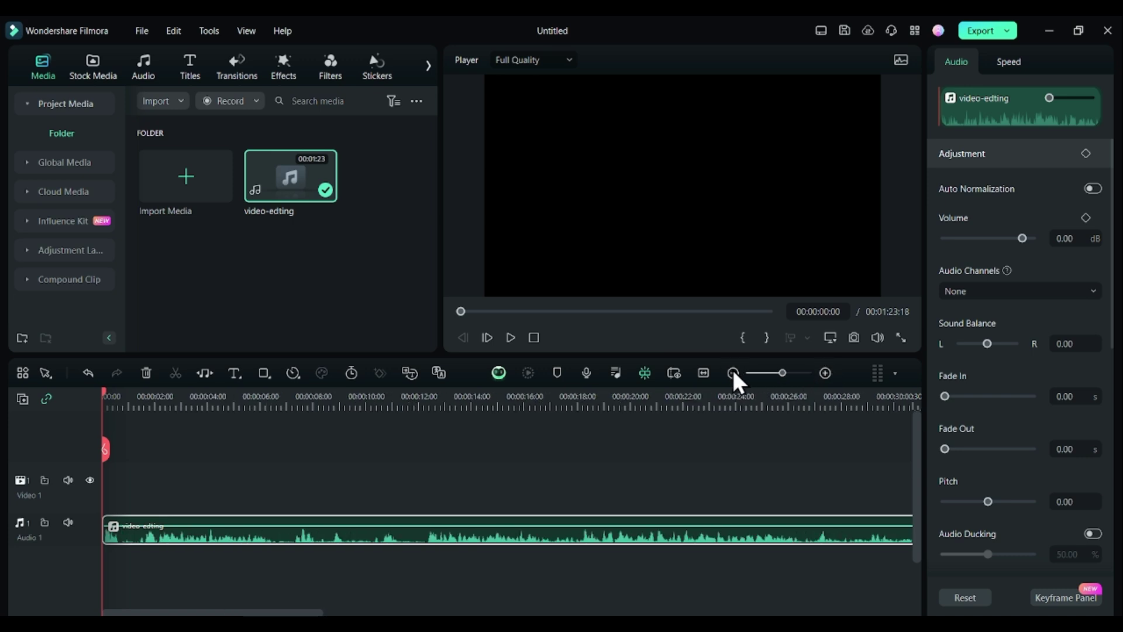
{"action": "left_click_drag", "start_coordinate": [84, 517], "coordinate": [90, 500]}
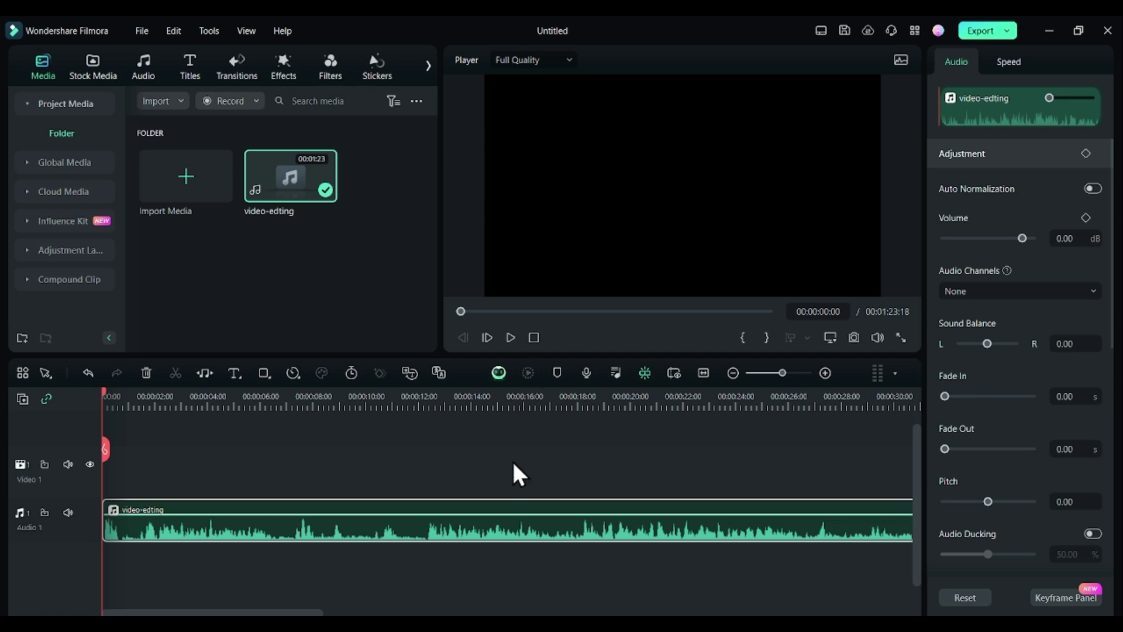
{"action": "left_click", "coordinate": [510, 338]}
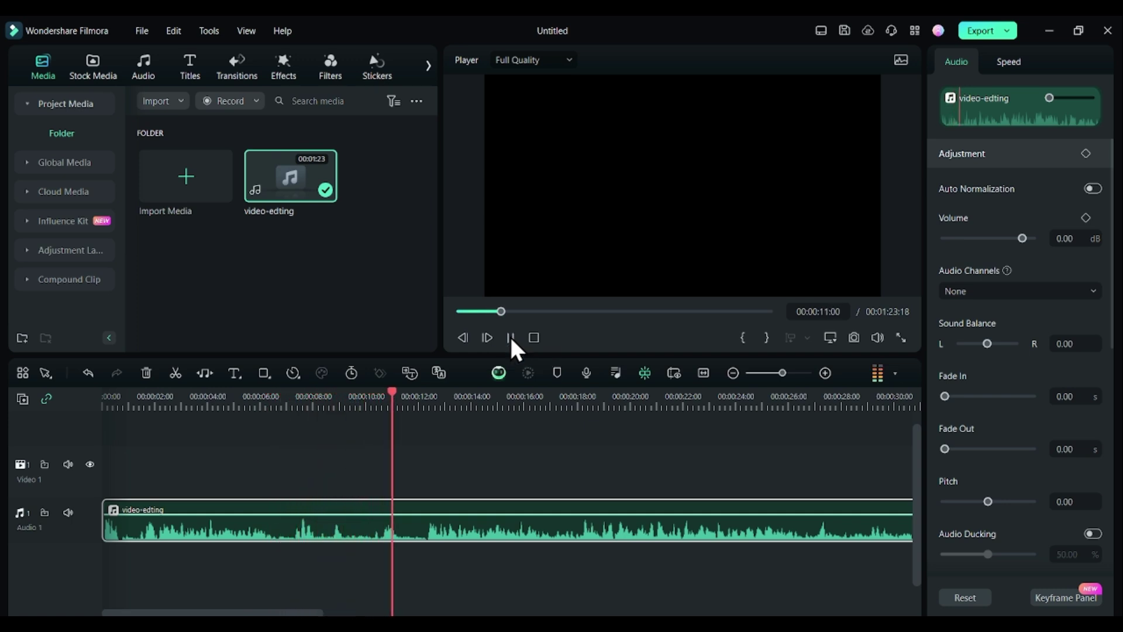
{"action": "left_click", "coordinate": [510, 337]}
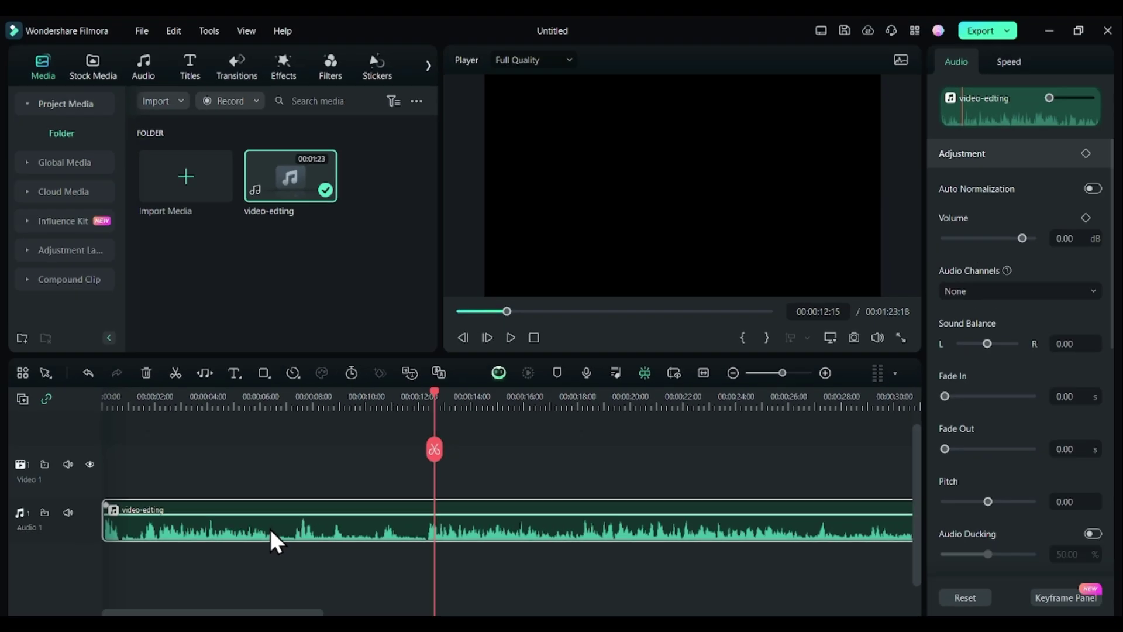
{"action": "key", "text": "c"}
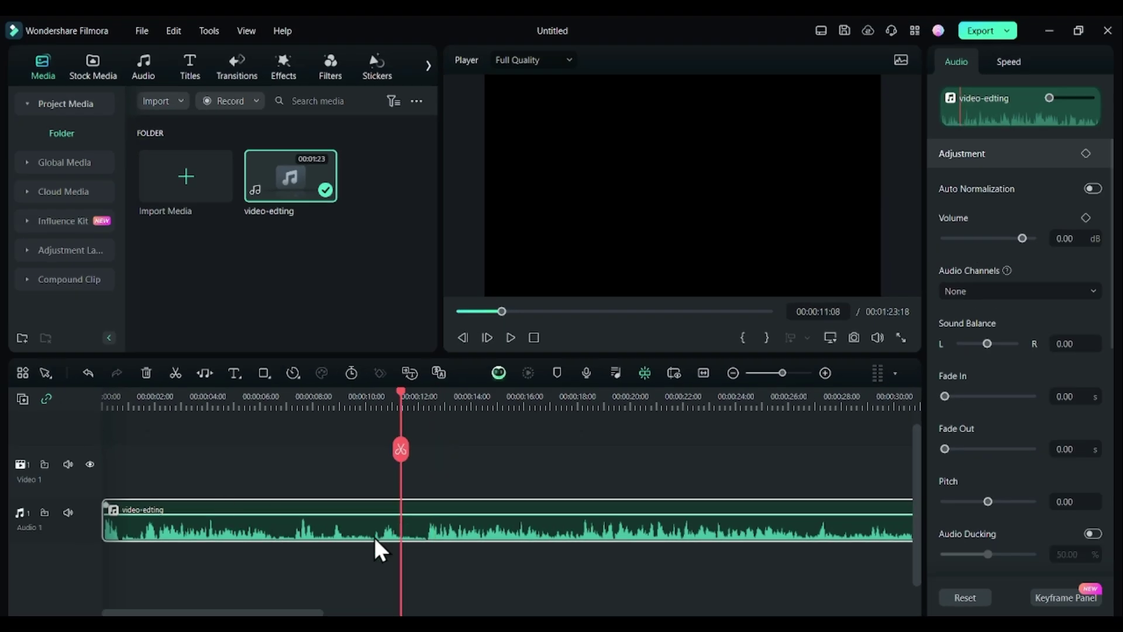
{"action": "left_click", "coordinate": [409, 523]}
{"action": "key", "text": "v"}
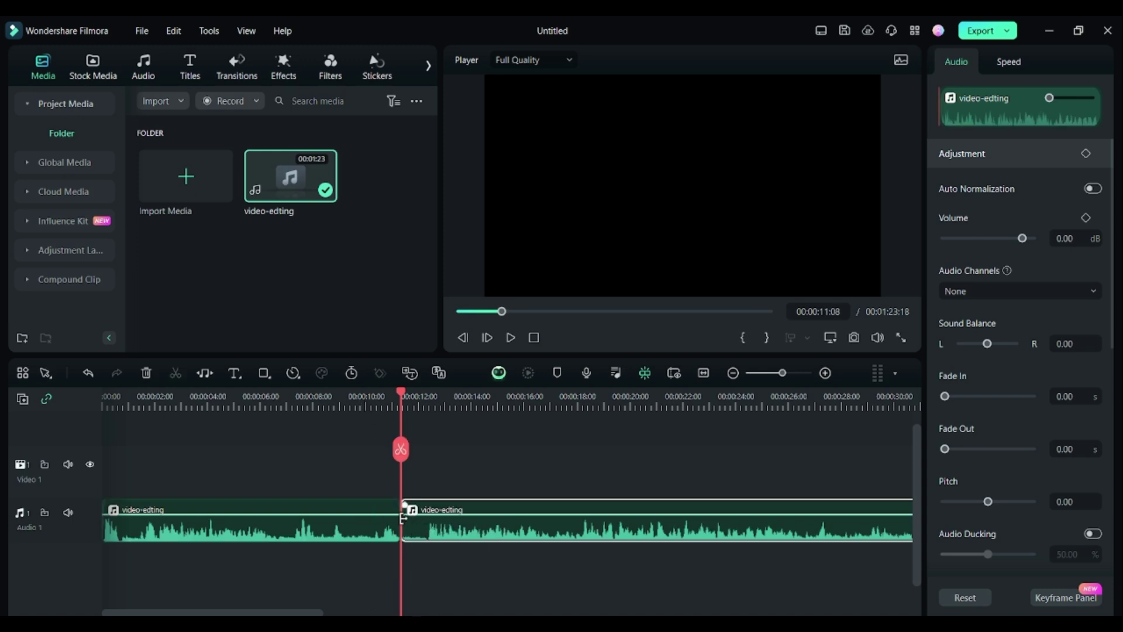
{"action": "left_click_drag", "start_coordinate": [404, 512], "coordinate": [427, 534]}
{"action": "left_click_drag", "start_coordinate": [400, 393], "coordinate": [381, 399]}
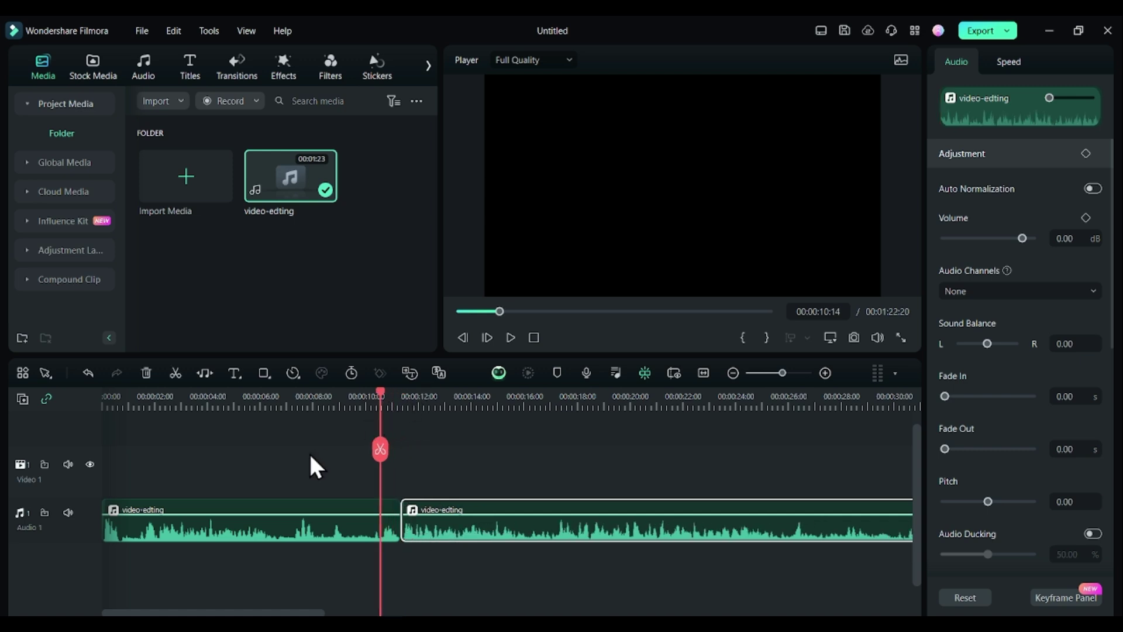
{"action": "left_click", "coordinate": [329, 528]}
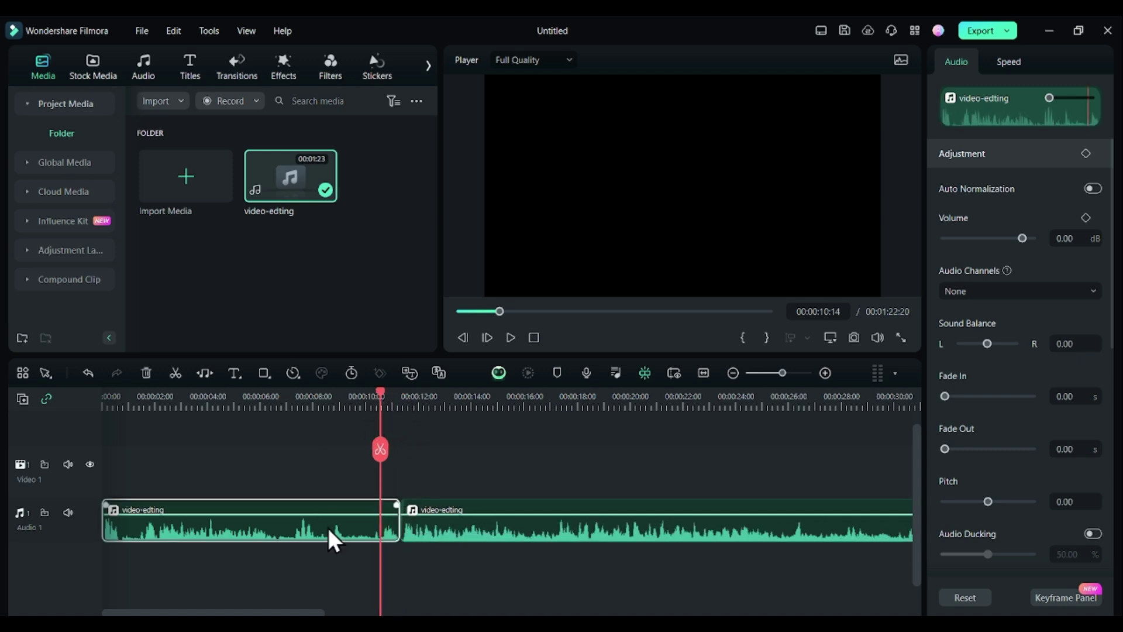
{"action": "key", "text": "ctrl+z"}
{"action": "key", "text": "ctrl+z"}
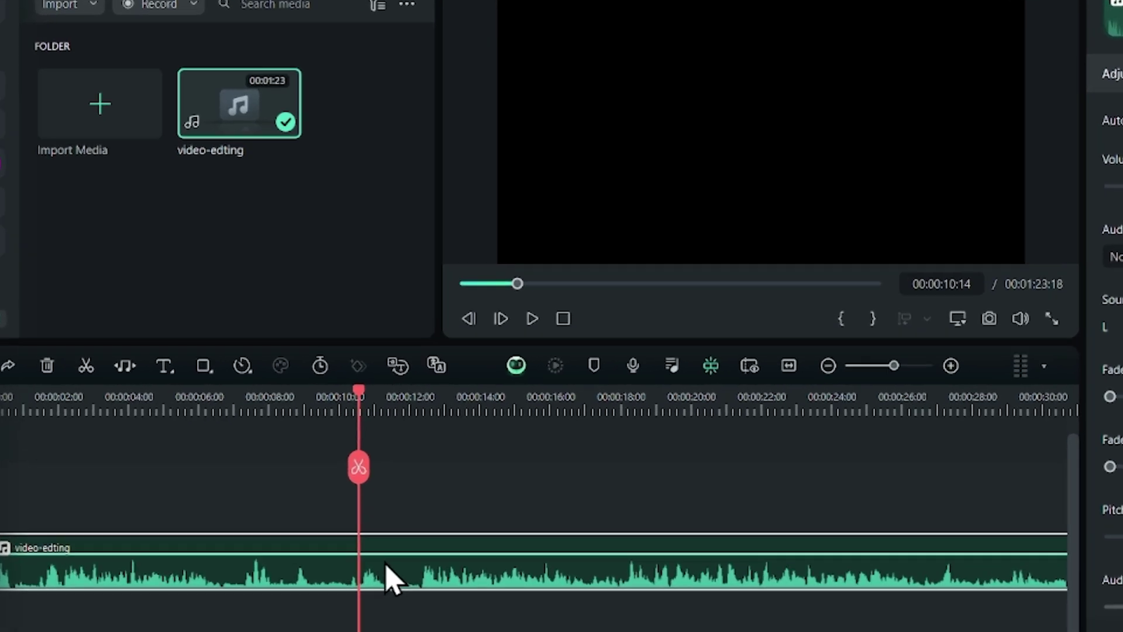
Run Silence Detection on the voiceover at 0.5 s minimum duration and replace it with the cut clips.
{"action": "right_click", "coordinate": [402, 530]}
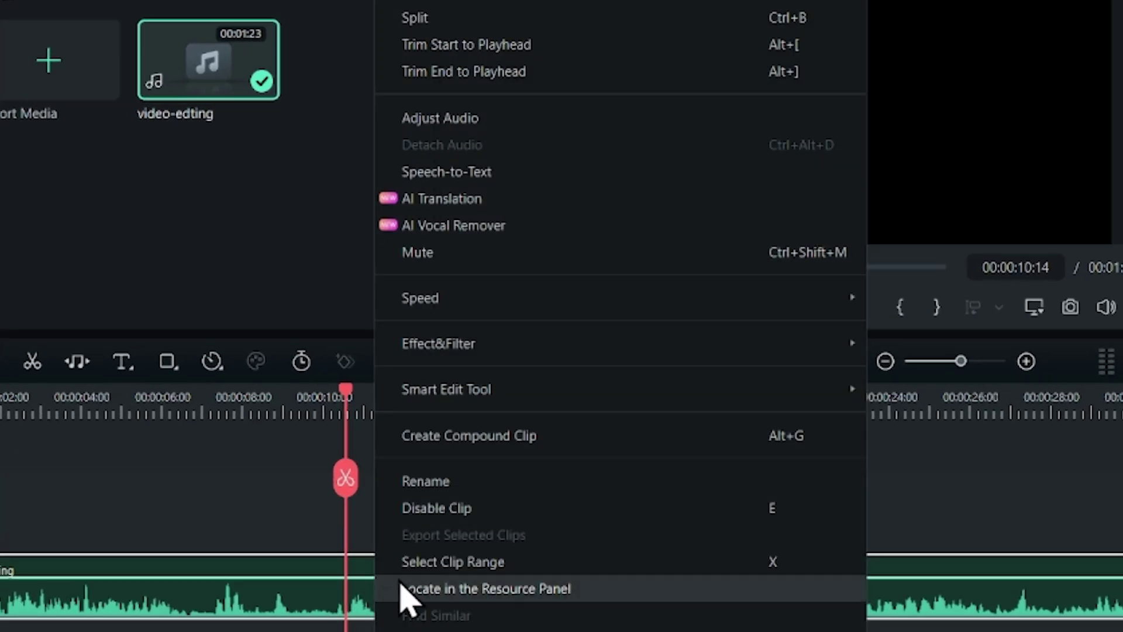
{"action": "mouse_move", "coordinate": [819, 393]}
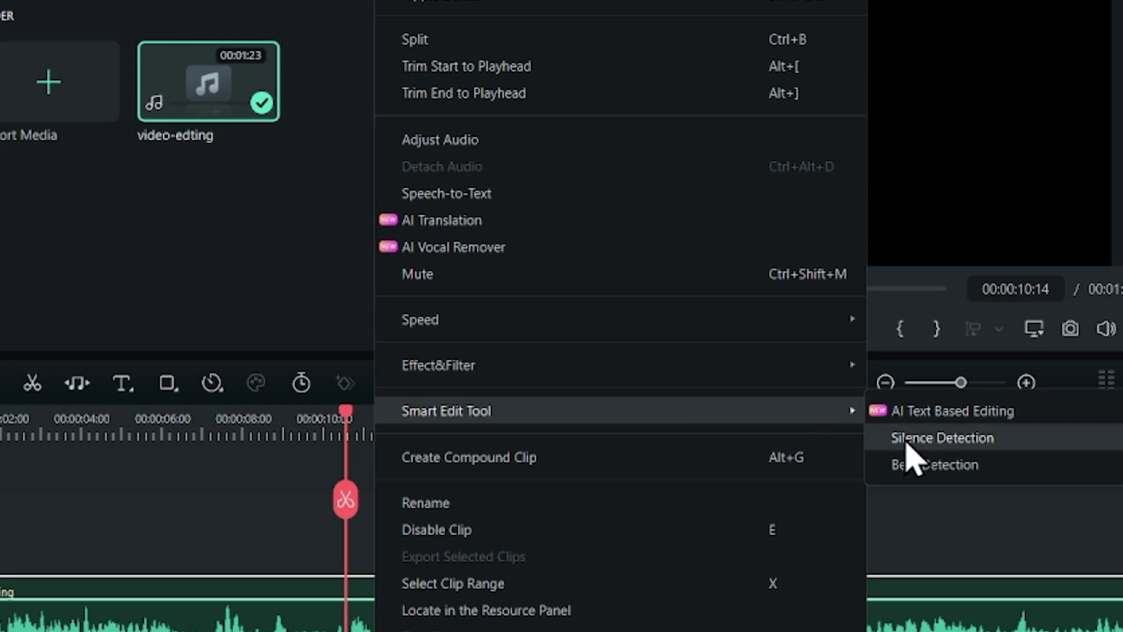
{"action": "left_click", "coordinate": [908, 444]}
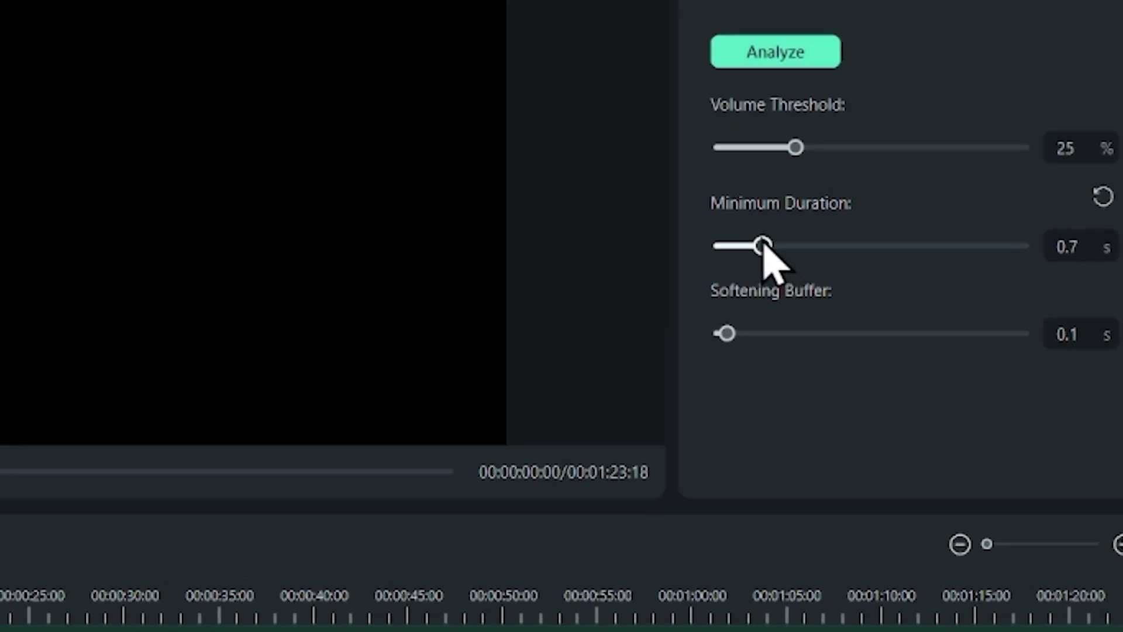
{"action": "left_click_drag", "start_coordinate": [764, 246], "coordinate": [751, 246]}
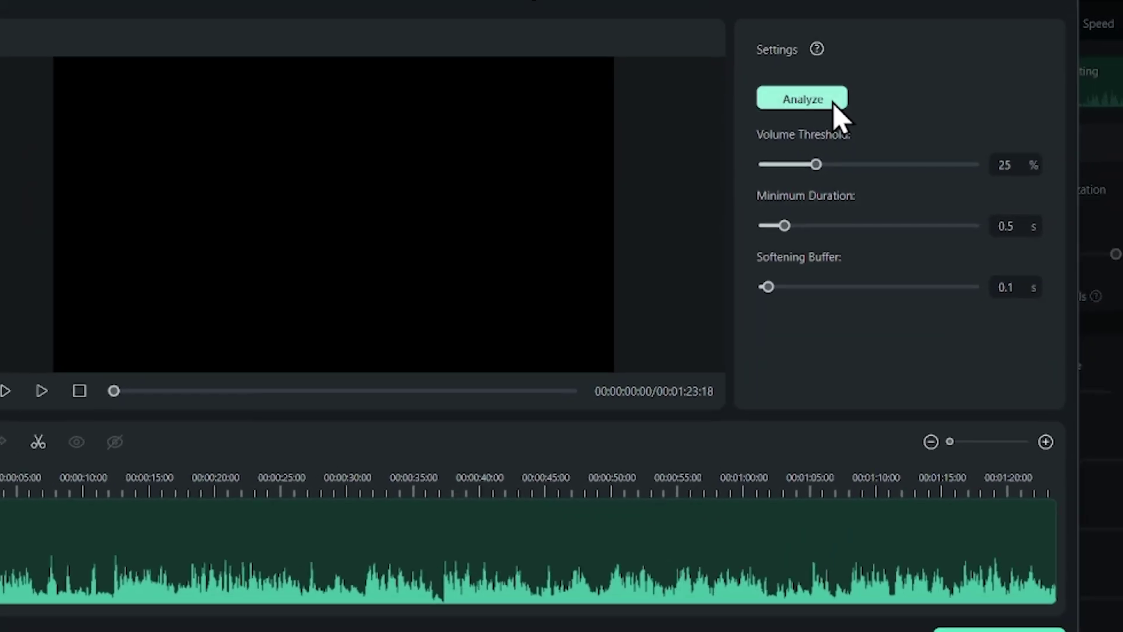
{"action": "left_click", "coordinate": [825, 74]}
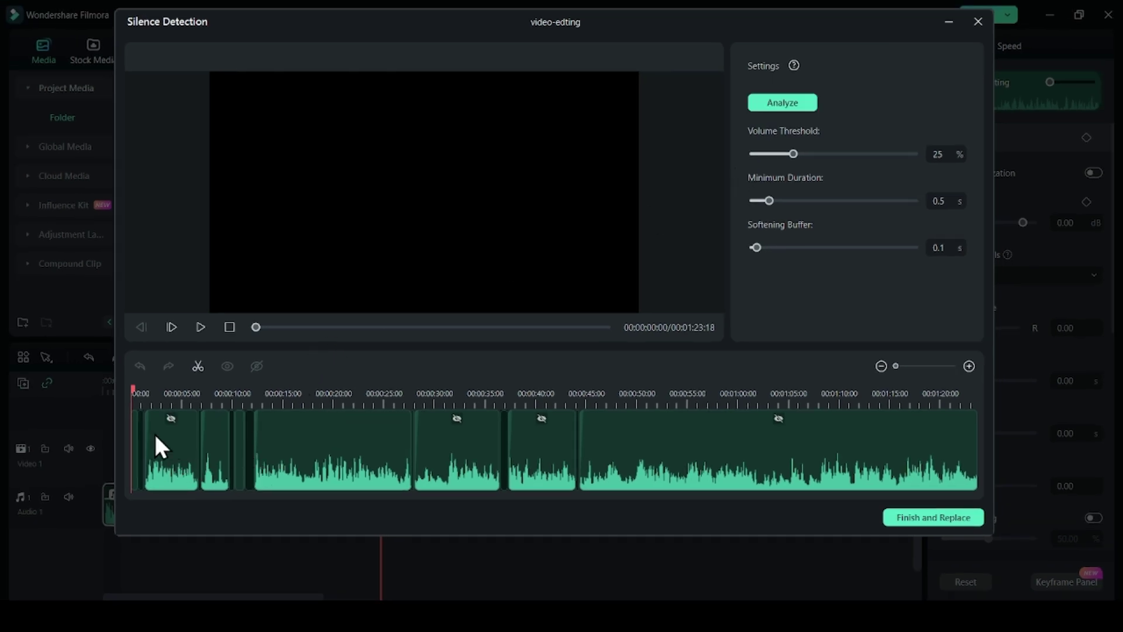
{"action": "mouse_move", "coordinate": [227, 446]}
{"action": "scroll", "coordinate": [233, 440], "scroll_direction": "up", "scroll_amount": 2}
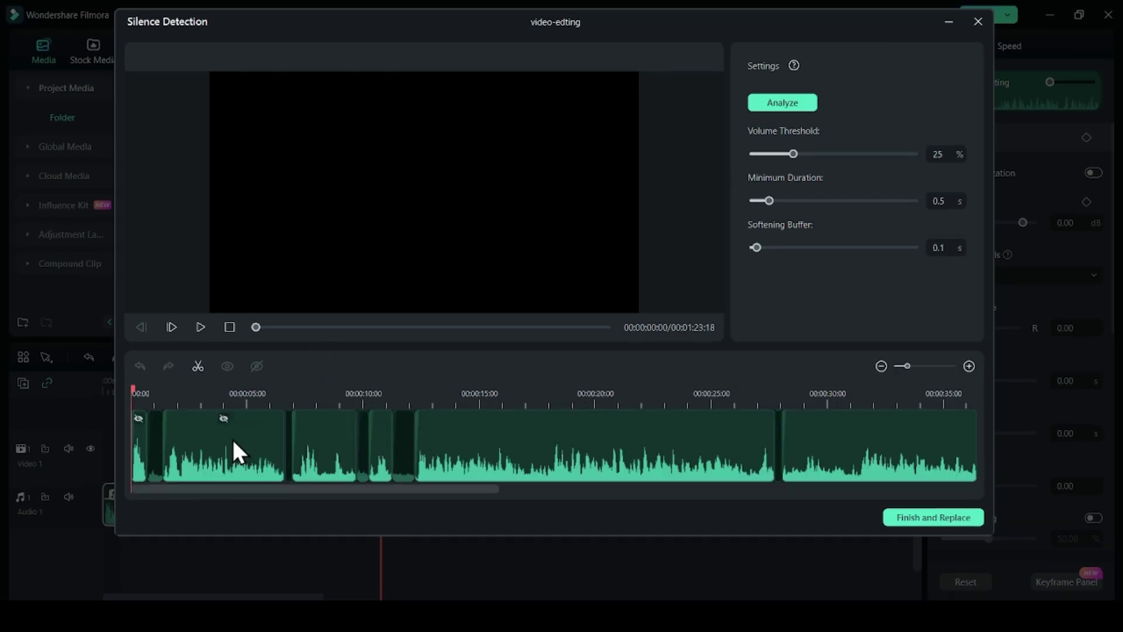
{"action": "left_click", "coordinate": [908, 517]}
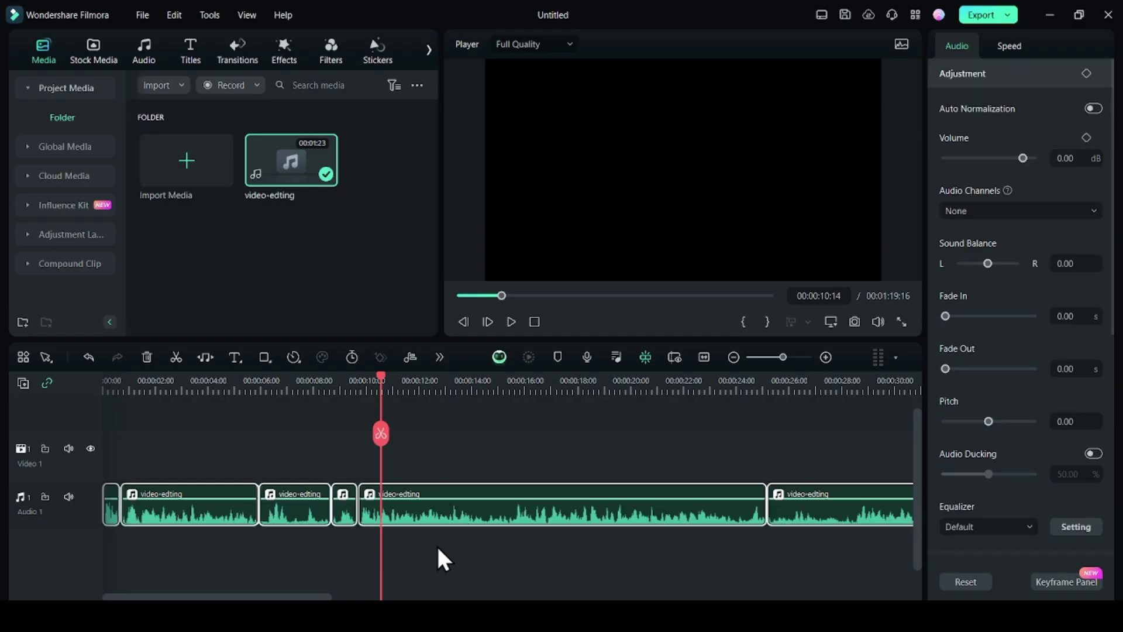
Return the playhead to the start and browse the Liquid Background and Promo stock backgrounds.
{"action": "scroll", "coordinate": [460, 406], "scroll_direction": "down", "scroll_amount": 5}
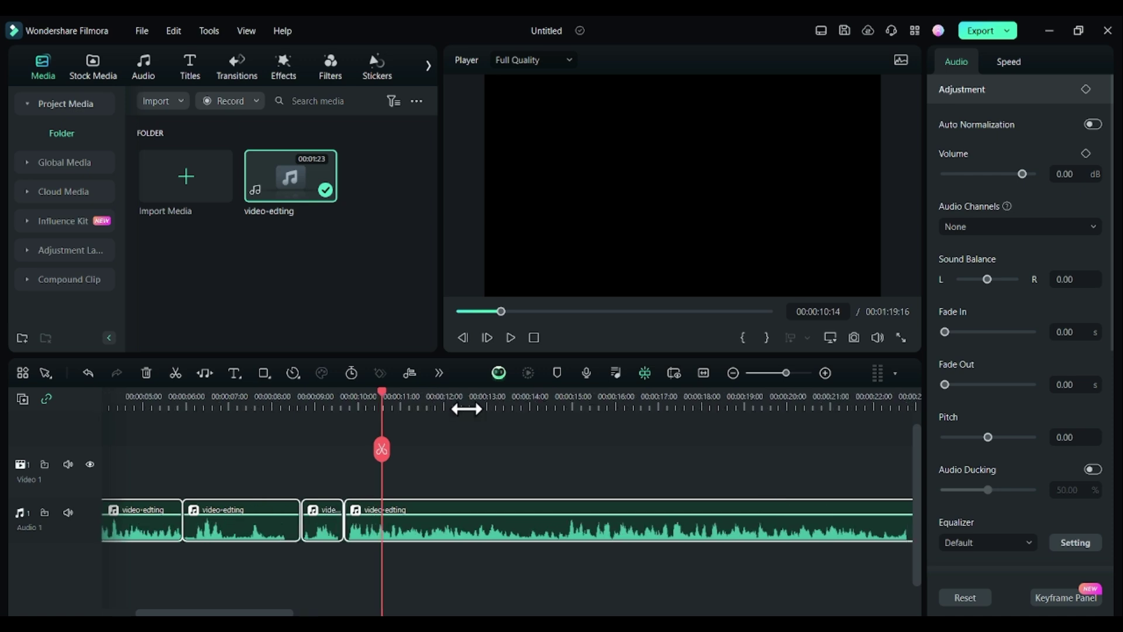
{"action": "scroll", "coordinate": [311, 439], "scroll_direction": "up", "scroll_amount": 3}
{"action": "key", "text": "Home"}
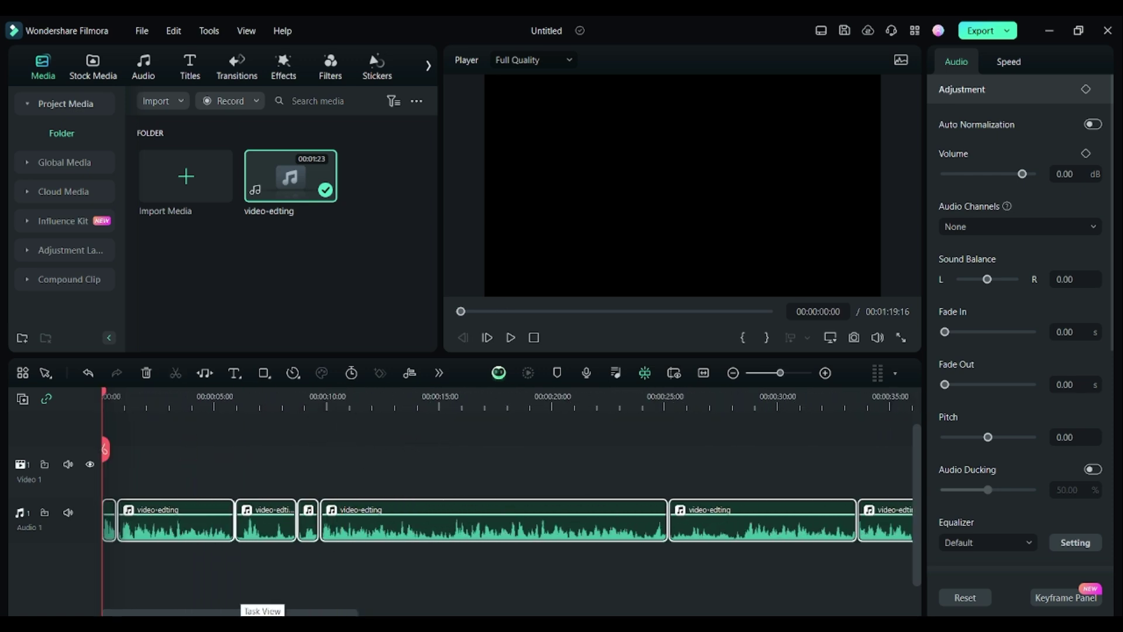
{"action": "left_click", "coordinate": [87, 75]}
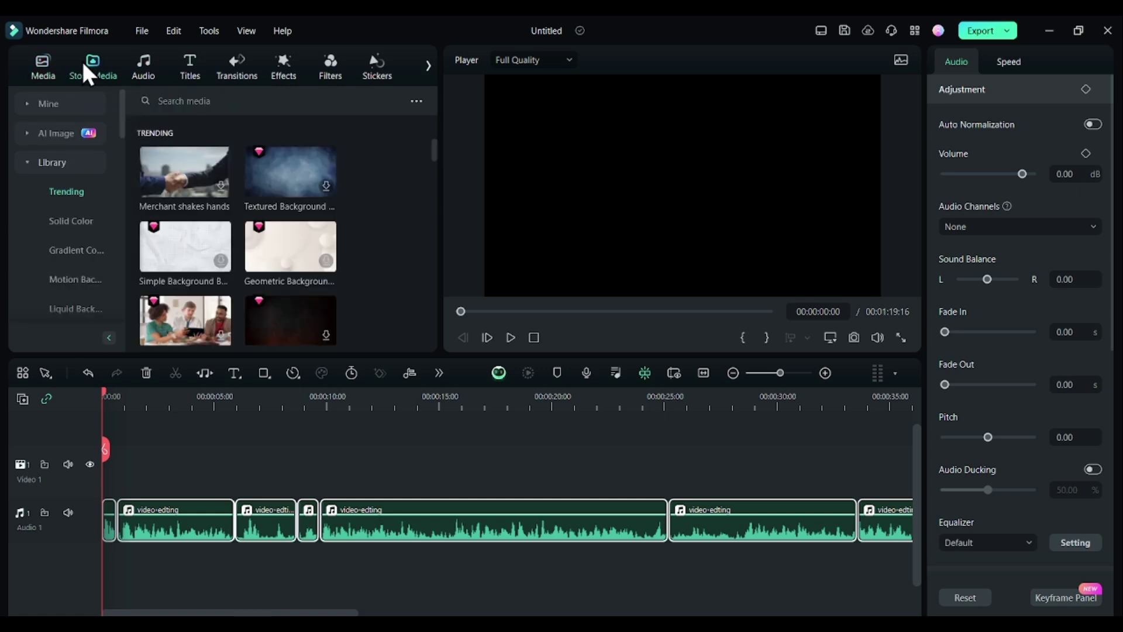
{"action": "scroll", "coordinate": [75, 242], "scroll_direction": "down", "scroll_amount": 10}
{"action": "scroll", "coordinate": [113, 345], "scroll_direction": "down", "scroll_amount": 8}
{"action": "scroll", "coordinate": [100, 363], "scroll_direction": "up", "scroll_amount": 8}
{"action": "scroll", "coordinate": [100, 363], "scroll_direction": "up", "scroll_amount": 10}
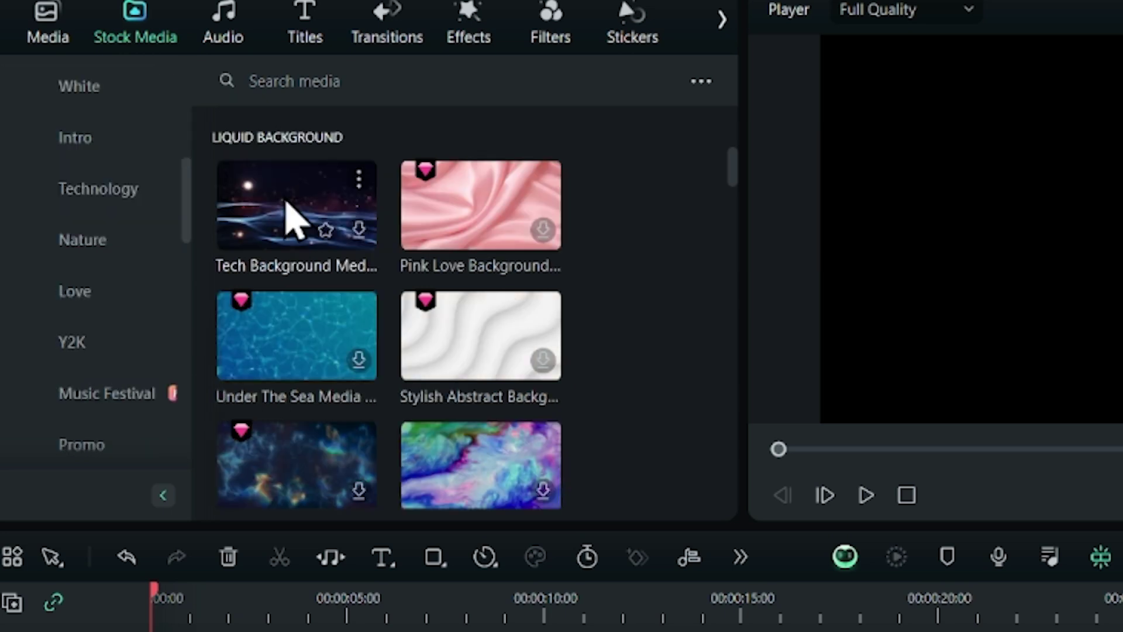
{"action": "left_click", "coordinate": [81, 444]}
{"action": "scroll", "coordinate": [110, 293], "scroll_direction": "down", "scroll_amount": 5}
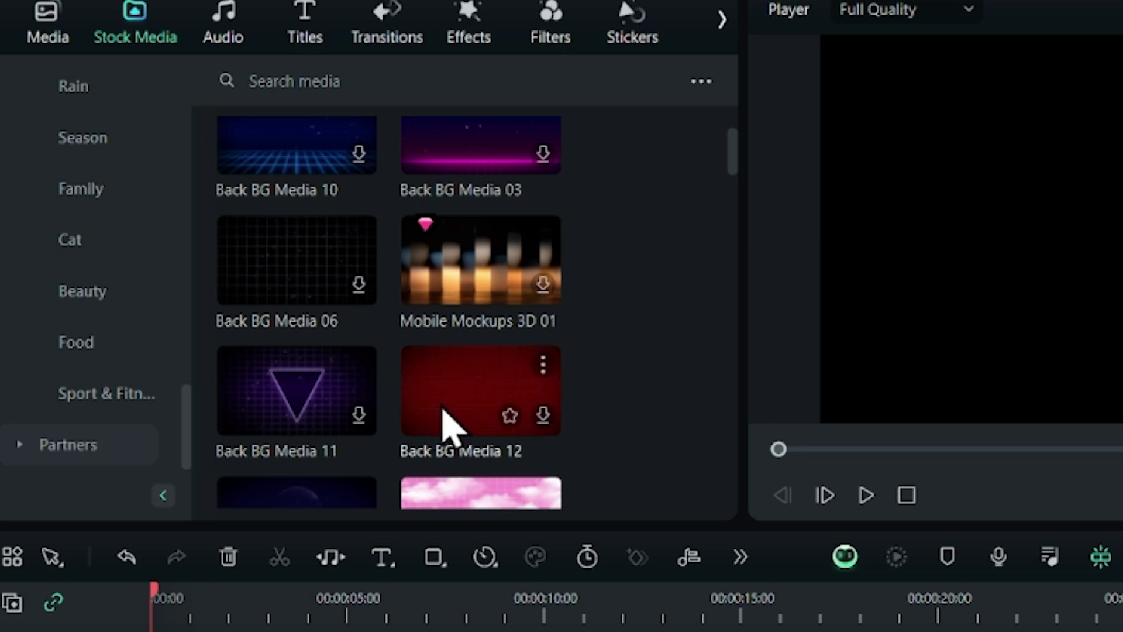
{"action": "scroll", "coordinate": [445, 417], "scroll_direction": "down", "scroll_amount": 9}
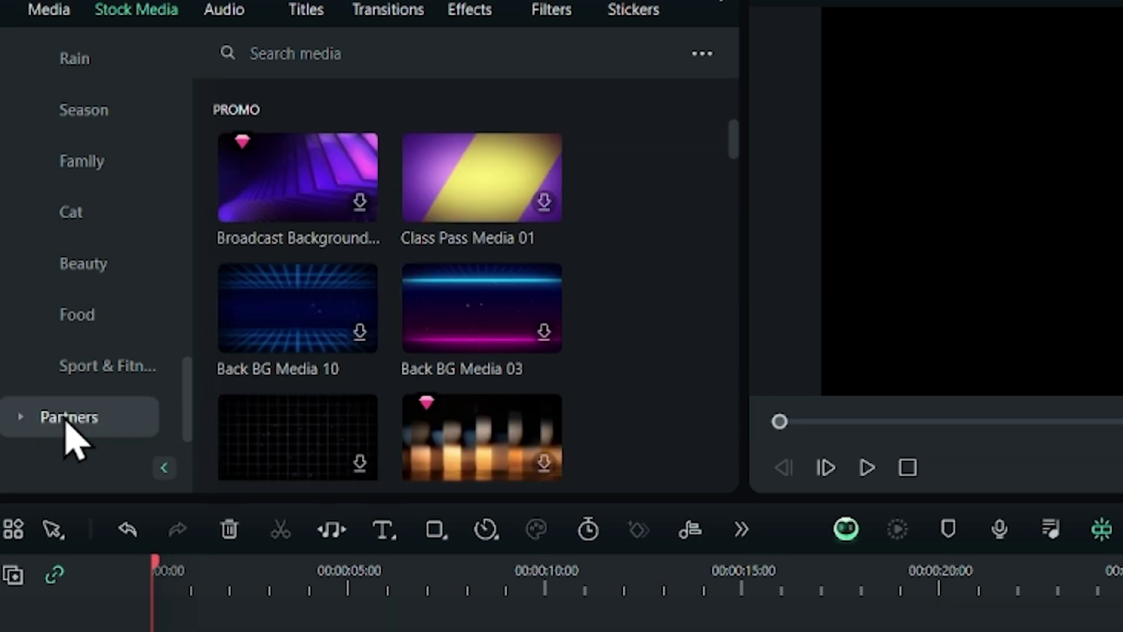
Open the Pexels partner video collection and scroll through its clips.
{"action": "left_click", "coordinate": [67, 448]}
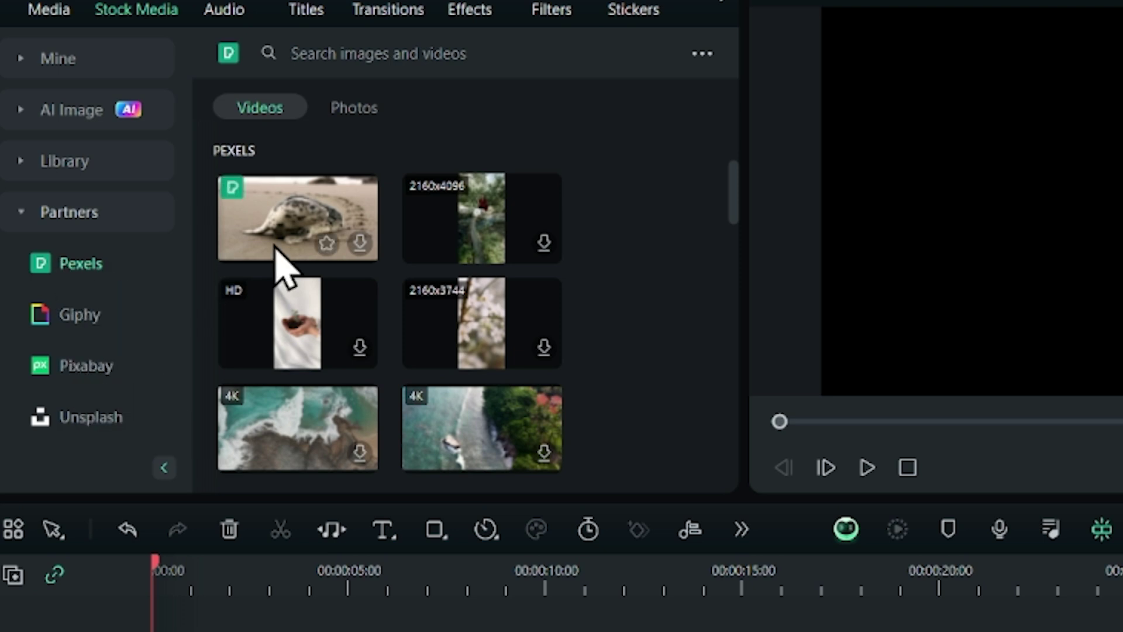
{"action": "scroll", "coordinate": [397, 304], "scroll_direction": "down", "scroll_amount": 5}
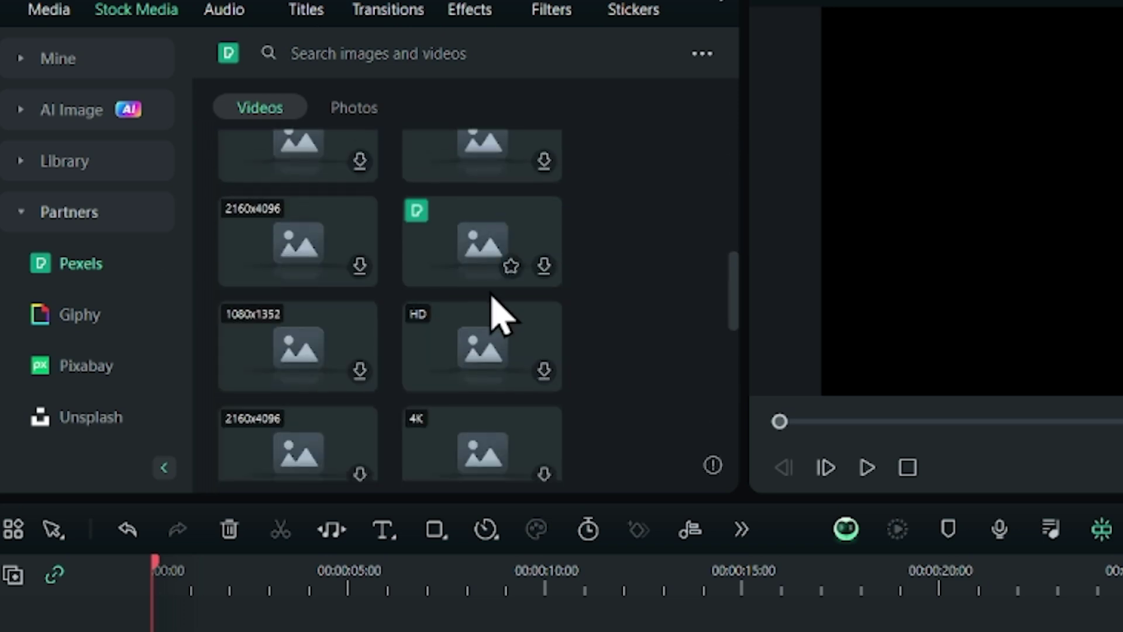
{"action": "scroll", "coordinate": [495, 319], "scroll_direction": "up", "scroll_amount": 4}
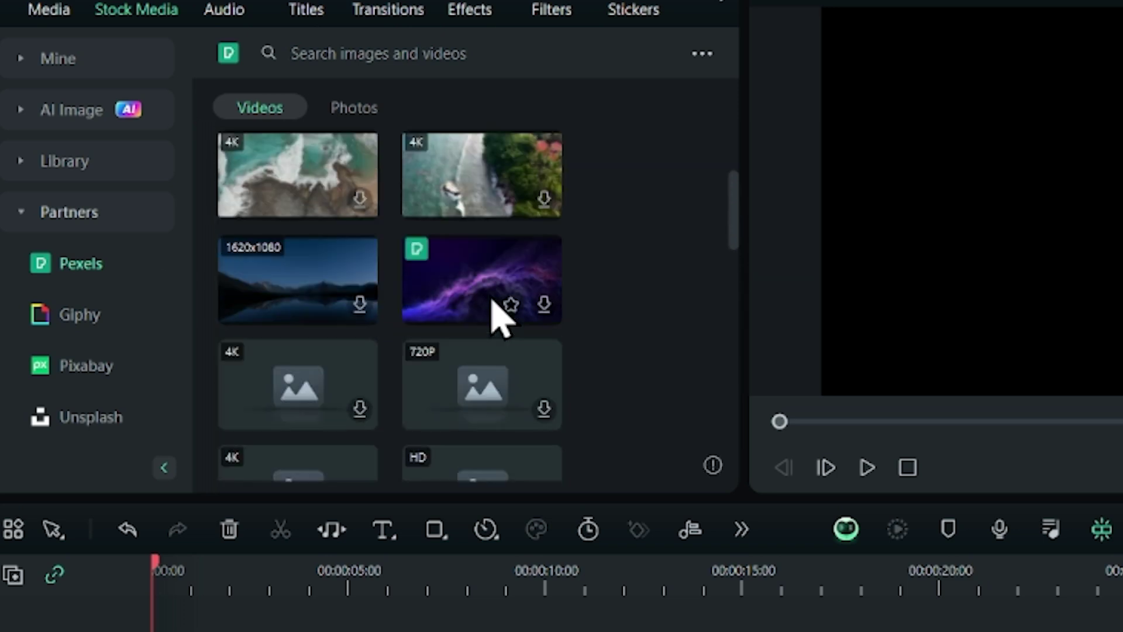
{"action": "scroll", "coordinate": [493, 301], "scroll_direction": "up", "scroll_amount": 3}
{"action": "scroll", "coordinate": [494, 316], "scroll_direction": "down", "scroll_amount": 5}
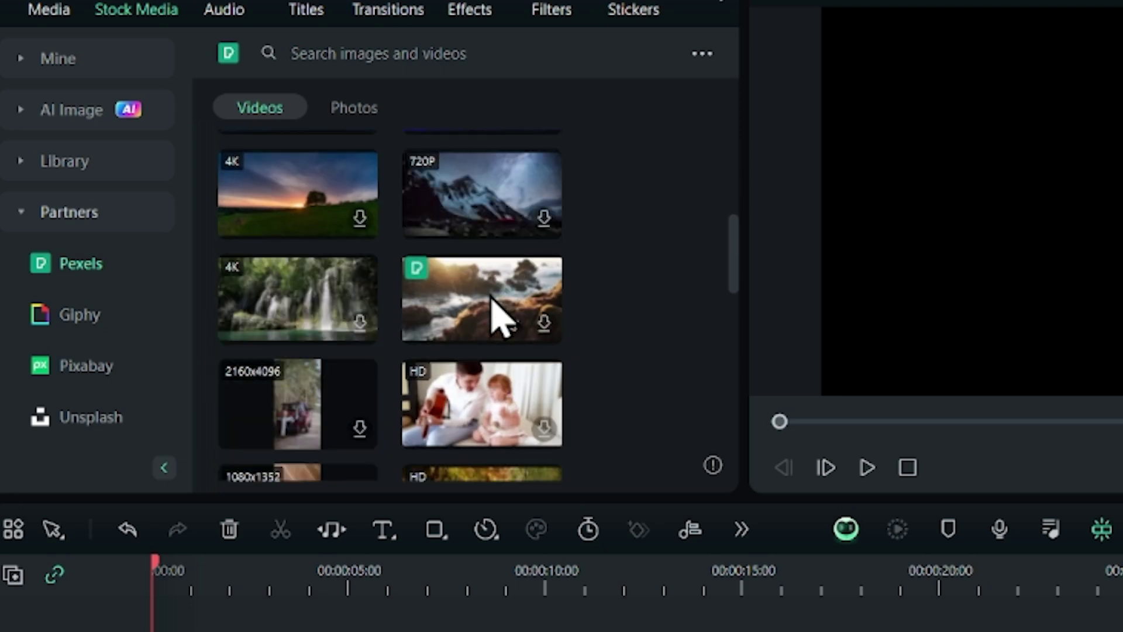
Search stock videos for 'video edit', add a clip to Video 1, and park the playhead near 00:00:39.
{"action": "left_click", "coordinate": [374, 53]}
{"action": "type", "text": "video editing"}
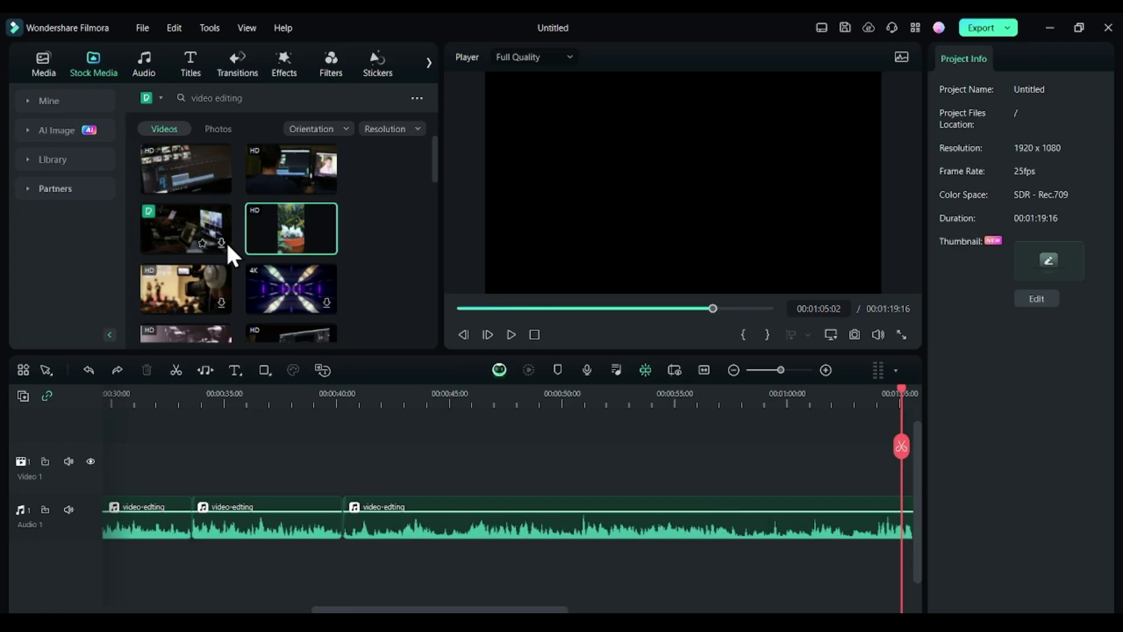
{"action": "left_click", "coordinate": [278, 201]}
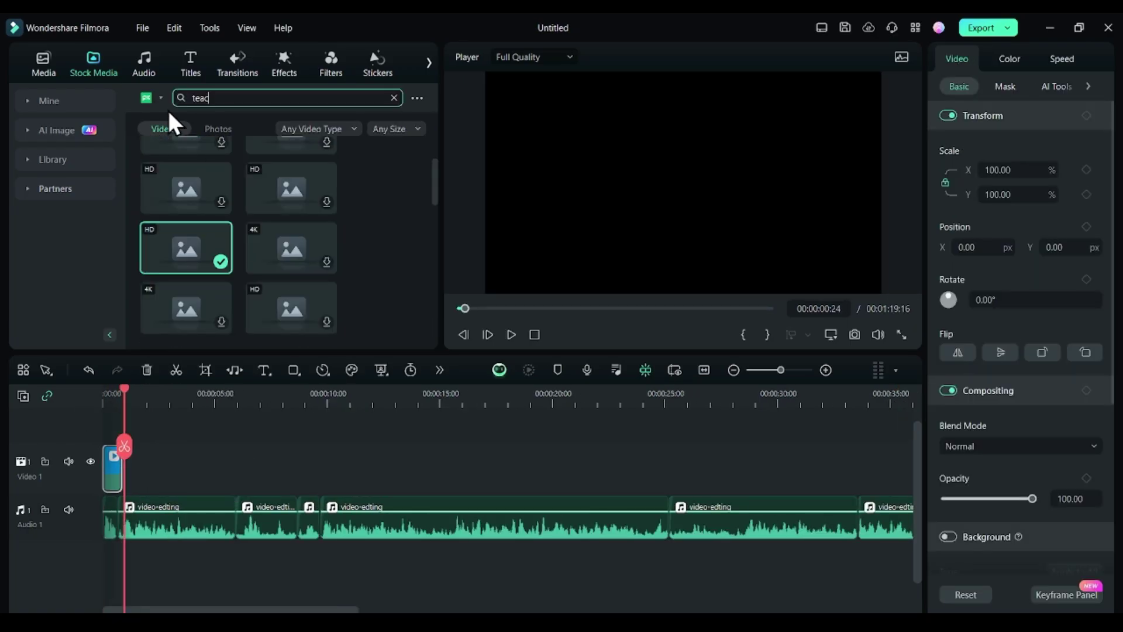
{"action": "key", "text": "Return"}
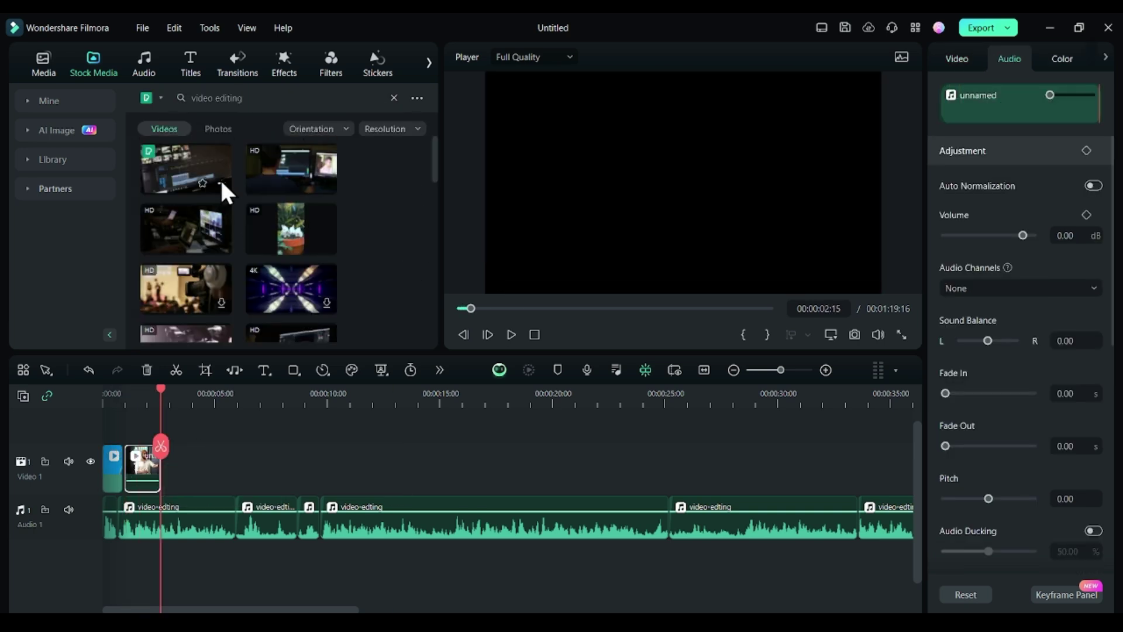
{"action": "left_click_drag", "start_coordinate": [221, 189], "coordinate": [231, 427]}
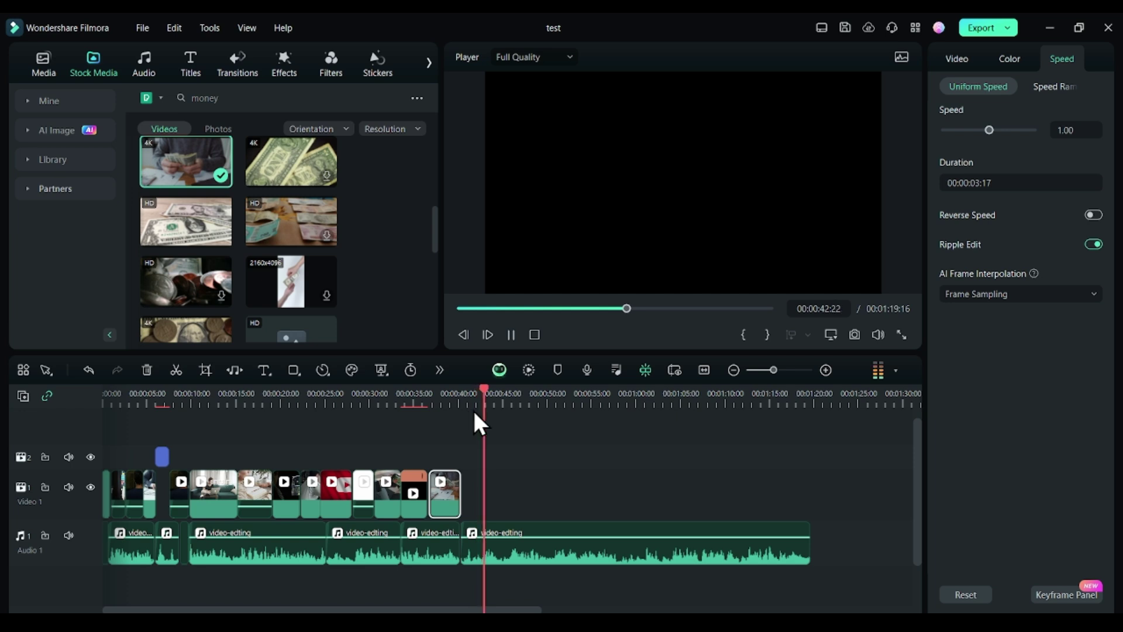
{"action": "key", "text": "space"}
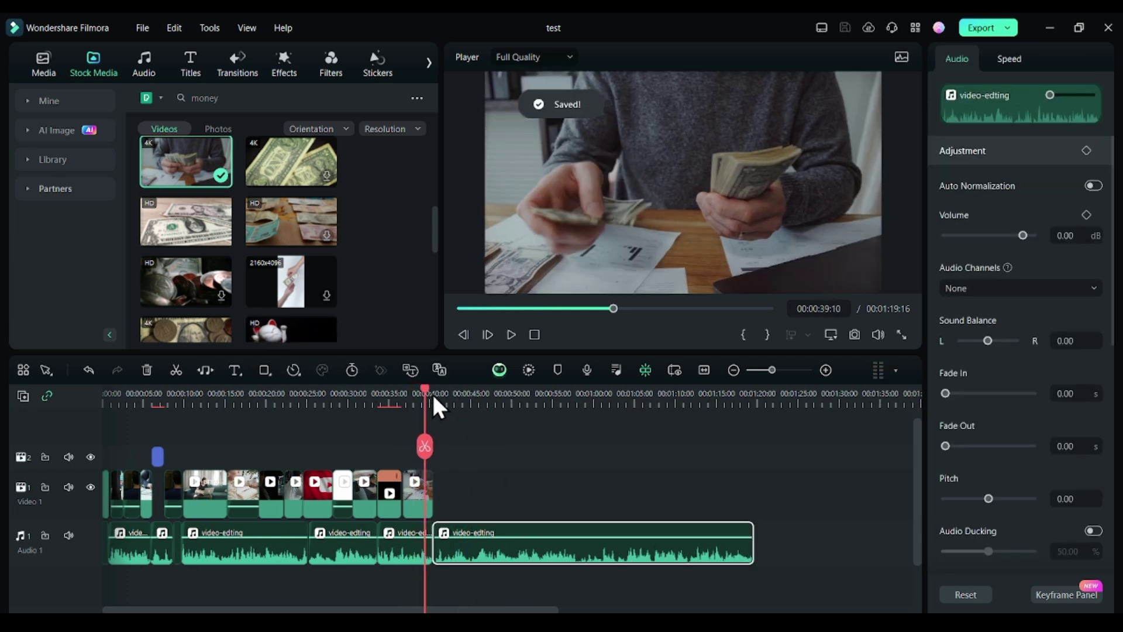
{"action": "left_click_drag", "start_coordinate": [433, 396], "coordinate": [464, 437]}
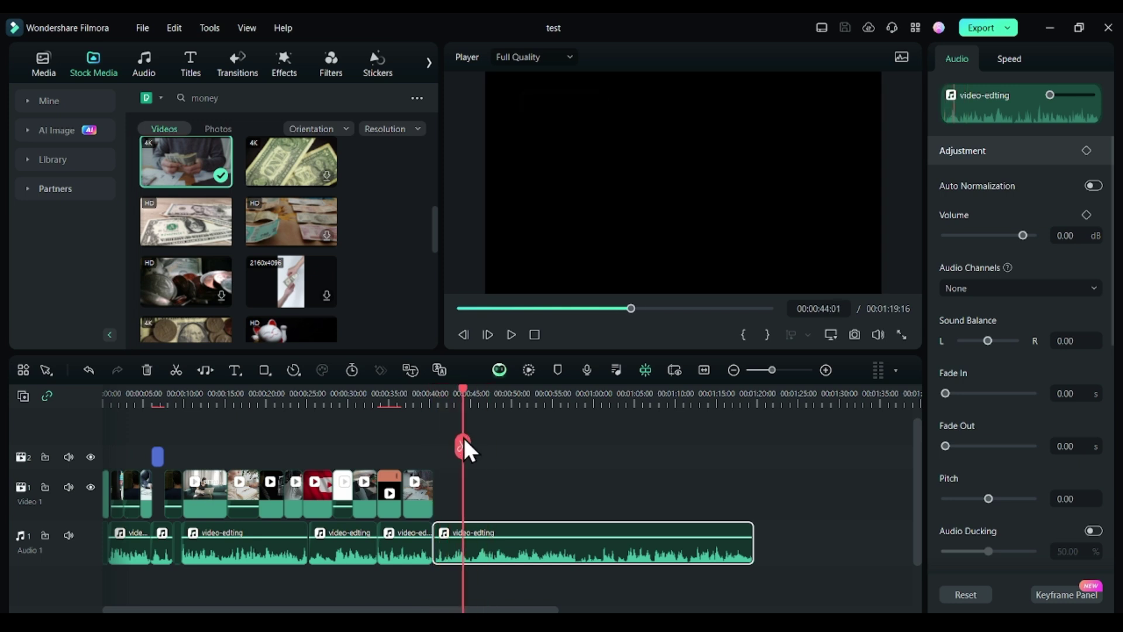
Transcribe the voiceover with AI Text Based Editing.
{"action": "right_click", "coordinate": [503, 564]}
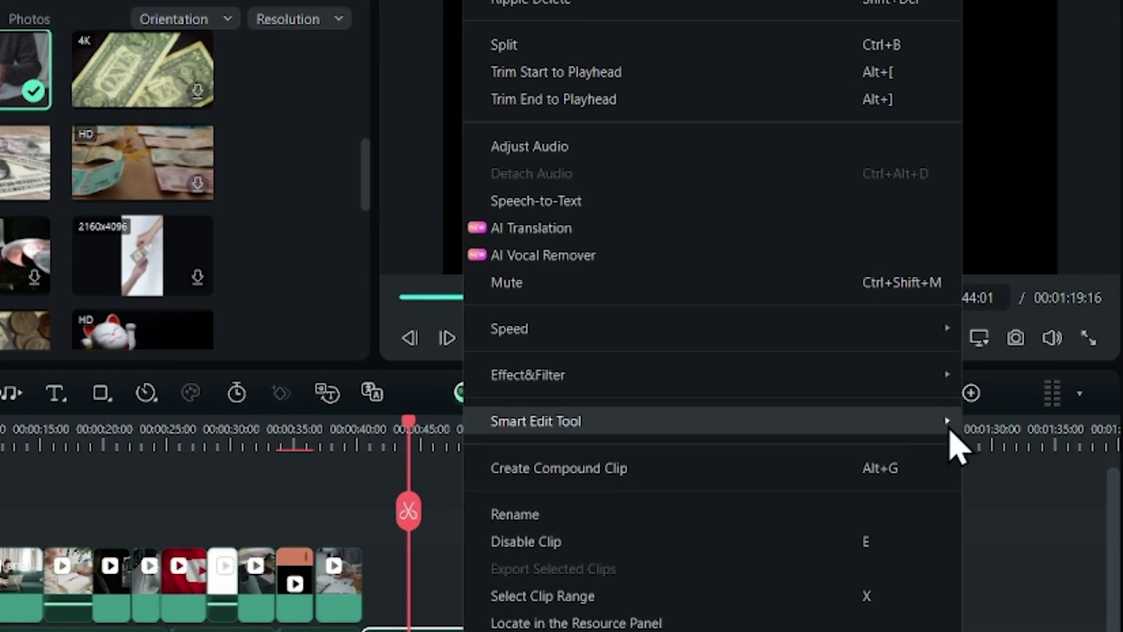
{"action": "mouse_move", "coordinate": [809, 391]}
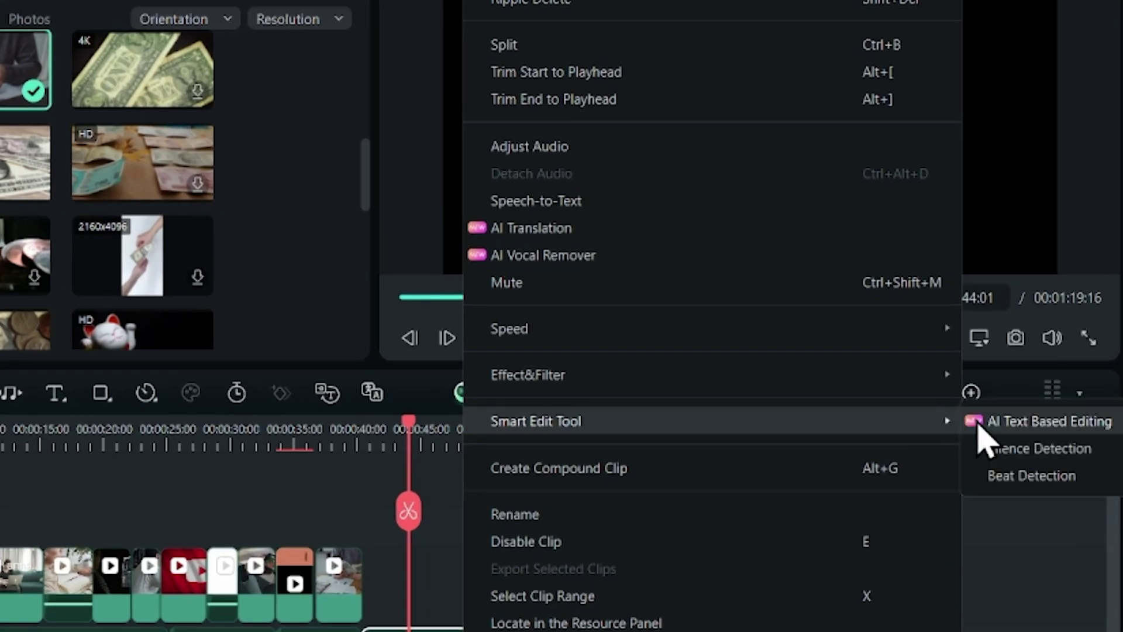
{"action": "left_click", "coordinate": [980, 423]}
{"action": "left_click", "coordinate": [729, 350]}
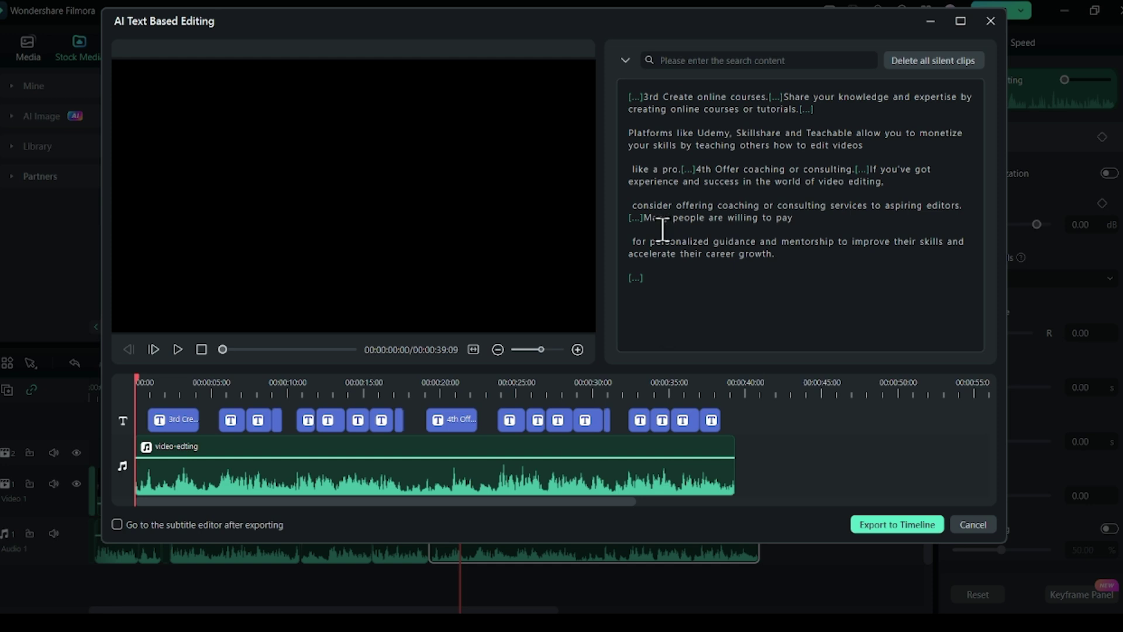
Delete the transcript's final paragraph, then undo a trial deletion of a middle passage.
{"action": "left_click_drag", "start_coordinate": [649, 94], "coordinate": [630, 245]}
{"action": "key", "text": "Delete"}
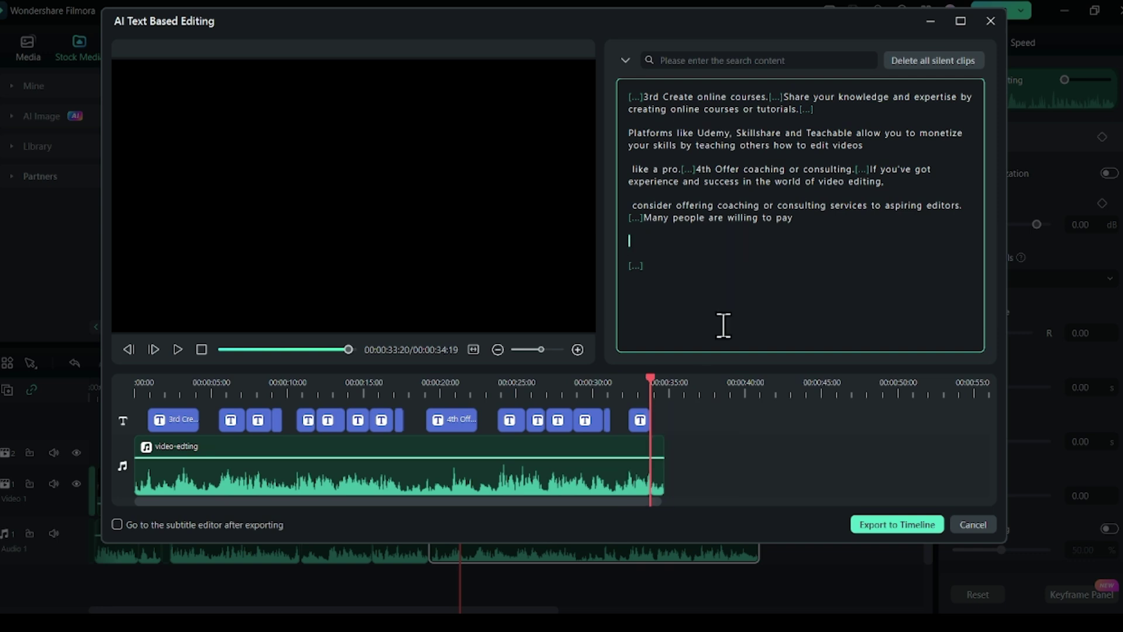
{"action": "left_click_drag", "start_coordinate": [690, 244], "coordinate": [624, 173]}
{"action": "key", "text": "Delete"}
{"action": "key", "text": "ctrl+z"}
Clear the transcript selection and browse the Titles, Transitions, Effects, Filters and Stickers libraries.
{"action": "left_click_drag", "start_coordinate": [697, 170], "coordinate": [626, 93]}
{"action": "left_click", "coordinate": [719, 263]}
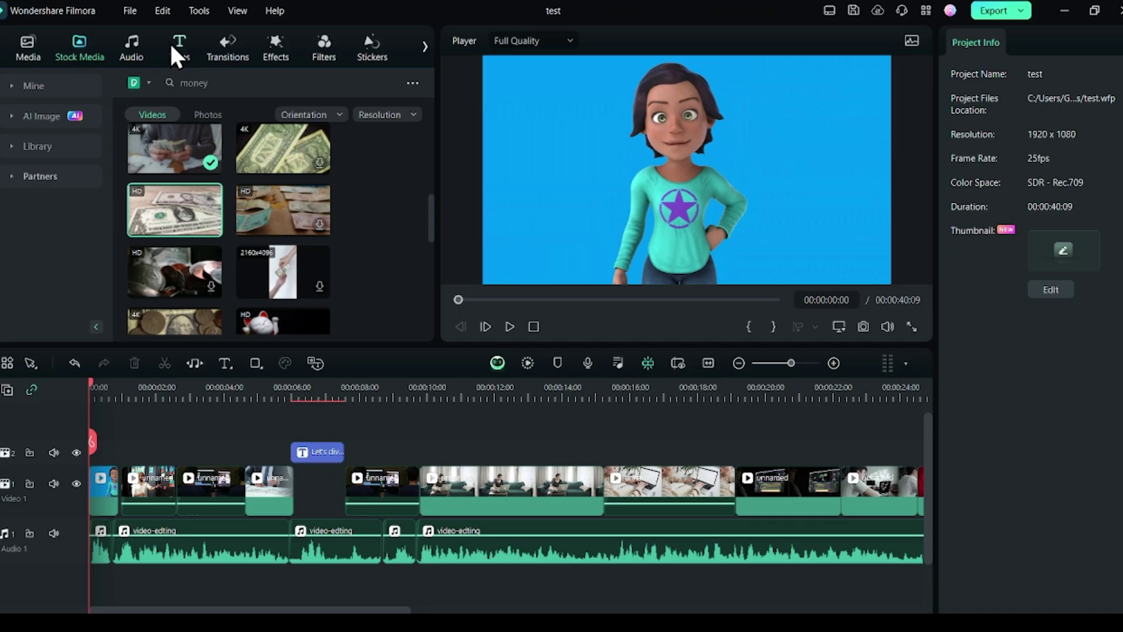
{"action": "left_click", "coordinate": [175, 45]}
{"action": "left_click", "coordinate": [225, 48]}
{"action": "left_click", "coordinate": [534, 44]}
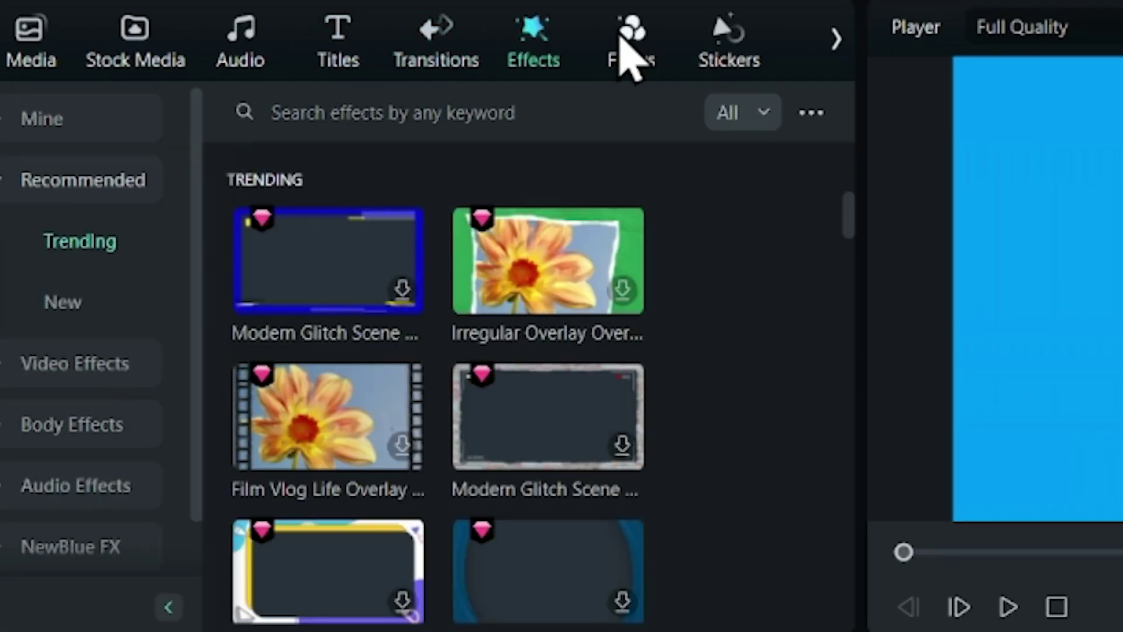
{"action": "left_click", "coordinate": [630, 53]}
{"action": "left_click", "coordinate": [743, 50]}
Open the Templates library and browse its intro categories down to Epic Trailer Titles Intro.
{"action": "left_click", "coordinate": [836, 41]}
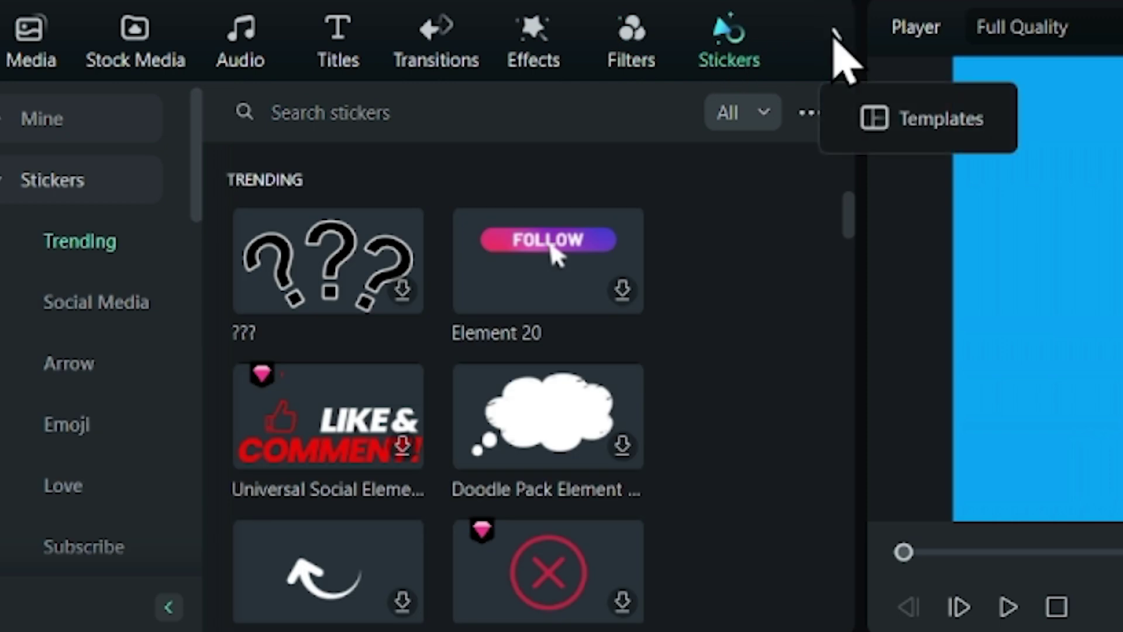
{"action": "left_click", "coordinate": [927, 118]}
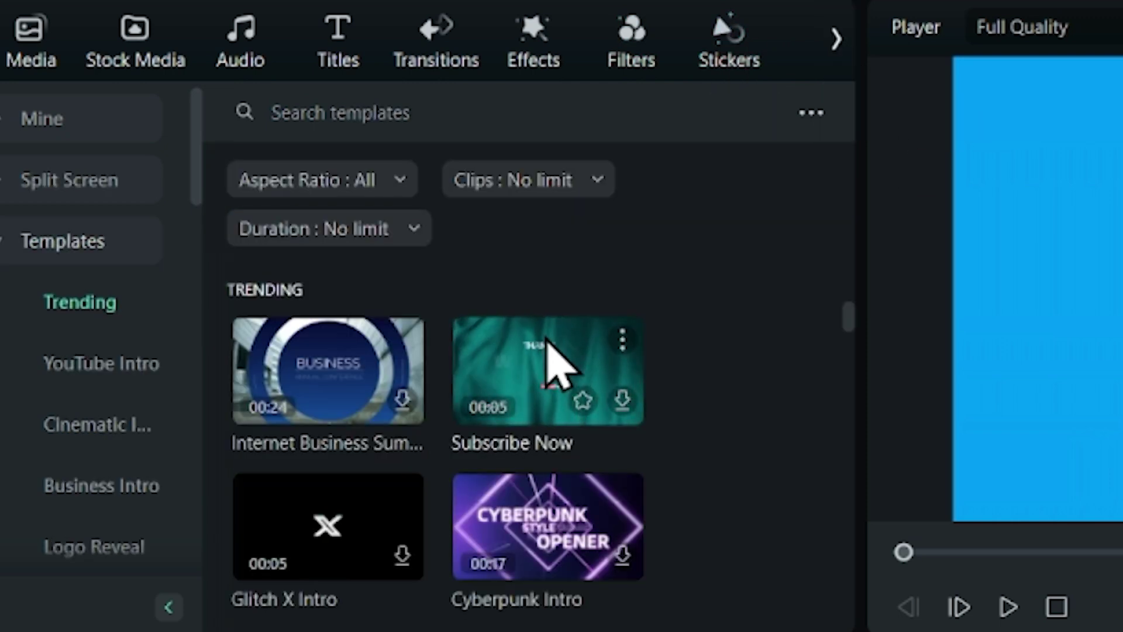
{"action": "scroll", "coordinate": [569, 351], "scroll_direction": "down", "scroll_amount": 10}
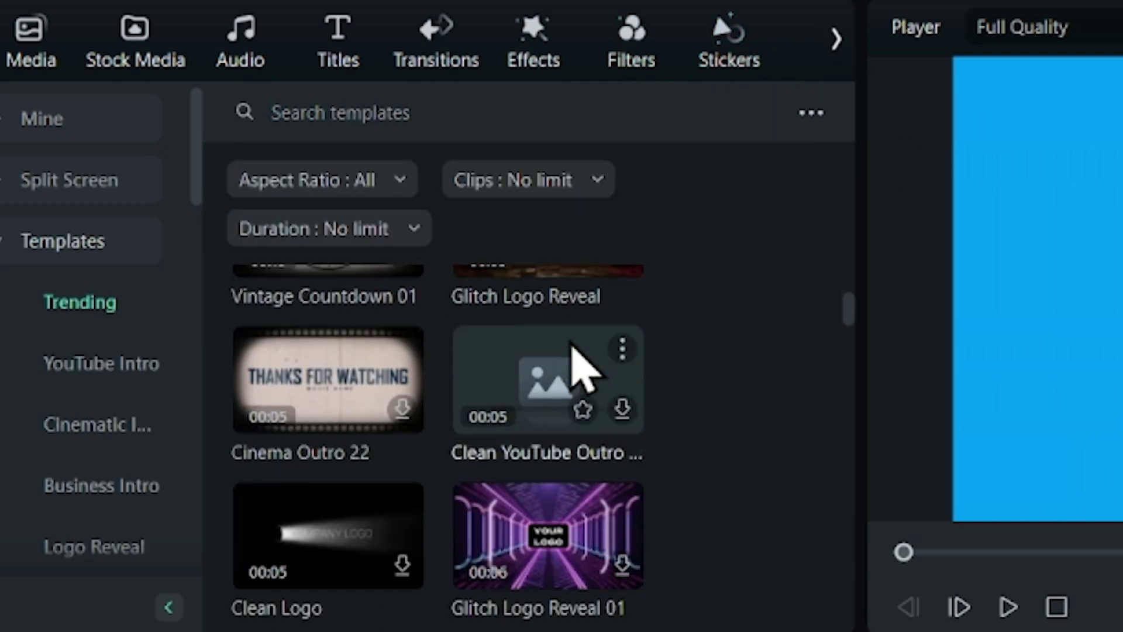
{"action": "left_click", "coordinate": [110, 365]}
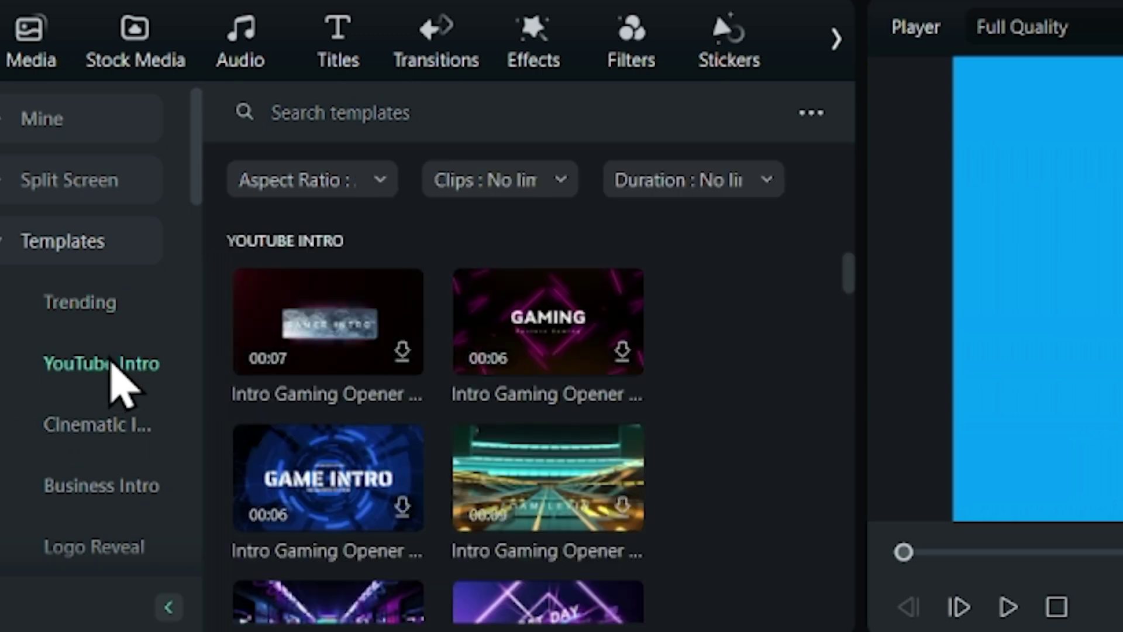
{"action": "scroll", "coordinate": [374, 380], "scroll_direction": "down", "scroll_amount": 5}
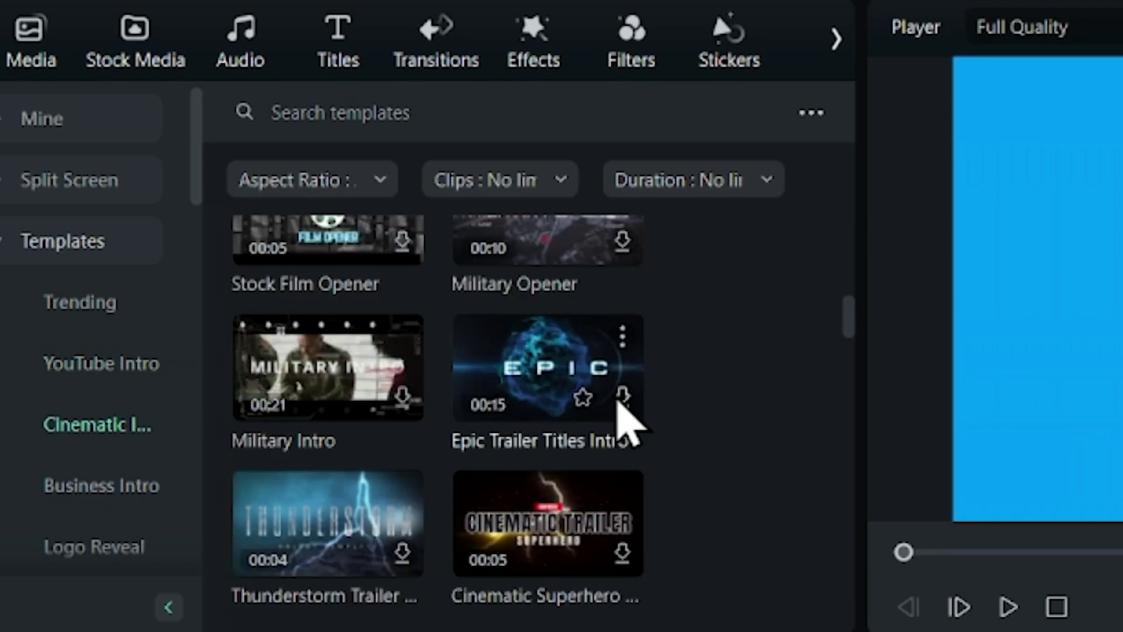
Download the Epic Trailer Titles Intro and place it above the existing clips on the timeline.
{"action": "left_click", "coordinate": [621, 396]}
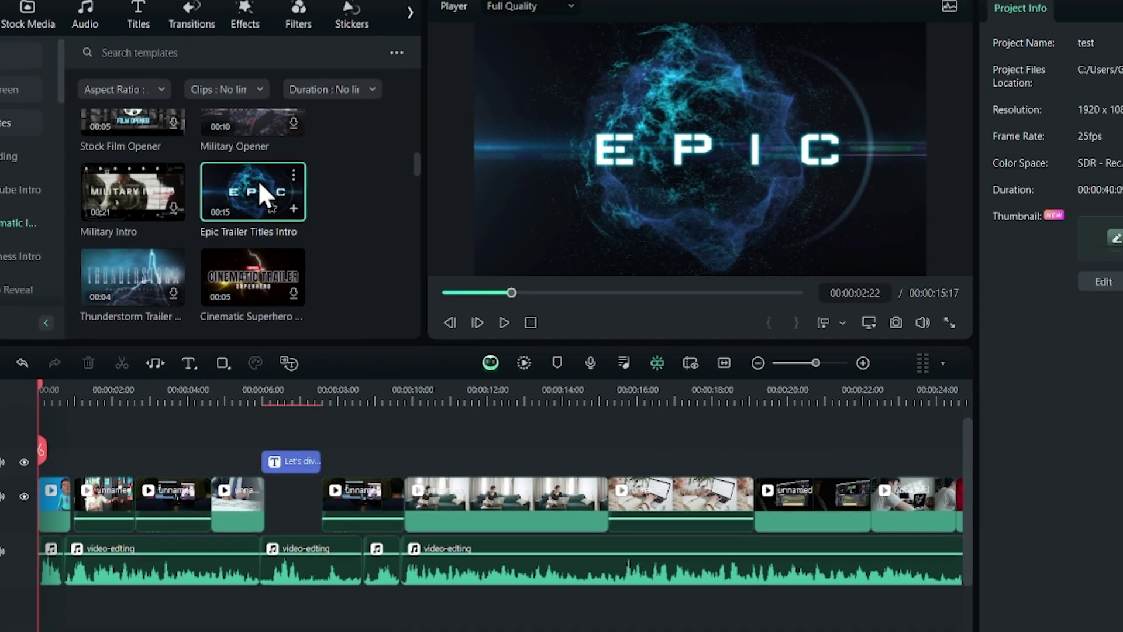
{"action": "left_click_drag", "start_coordinate": [570, 383], "coordinate": [189, 631]}
{"action": "left_click_drag", "start_coordinate": [113, 443], "coordinate": [115, 433]}
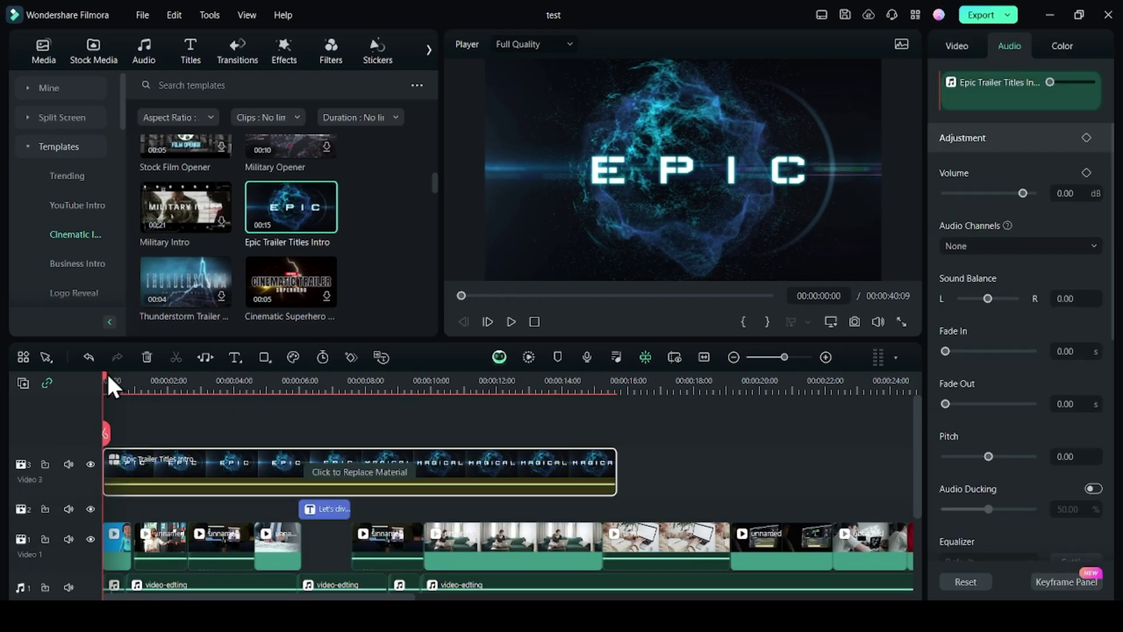
{"action": "left_click_drag", "start_coordinate": [104, 372], "coordinate": [270, 429]}
Replace the template words with Advance, Video, Editing and Course and save.
{"action": "left_click", "coordinate": [377, 473]}
{"action": "left_click", "coordinate": [237, 55]}
{"action": "double_click", "coordinate": [152, 106]}
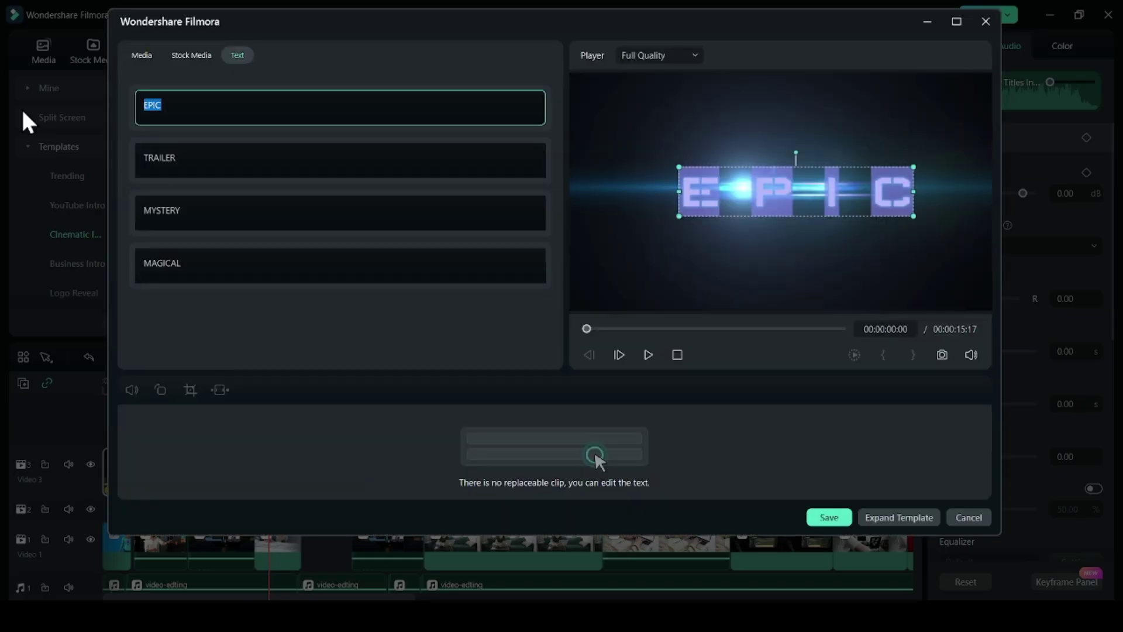
{"action": "type", "text": "Advance"}
{"action": "double_click", "coordinate": [194, 160]}
{"action": "type", "text": "Video"}
{"action": "double_click", "coordinate": [188, 215]}
{"action": "type", "text": "Editing"}
{"action": "double_click", "coordinate": [188, 264]}
{"action": "type", "text": "Course"}
{"action": "left_click", "coordinate": [141, 55]}
{"action": "left_click", "coordinate": [830, 517]}
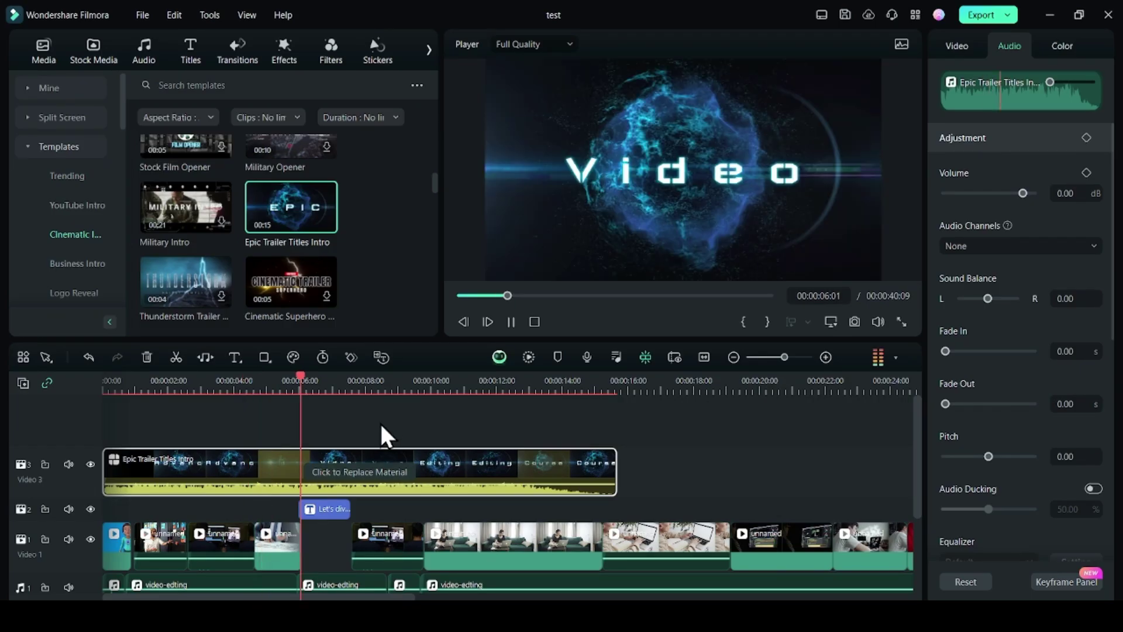
Push all clips later and move the Epic Trailer intro to the start of Video 1.
{"action": "key", "text": "space"}
{"action": "left_click", "coordinate": [734, 357]}
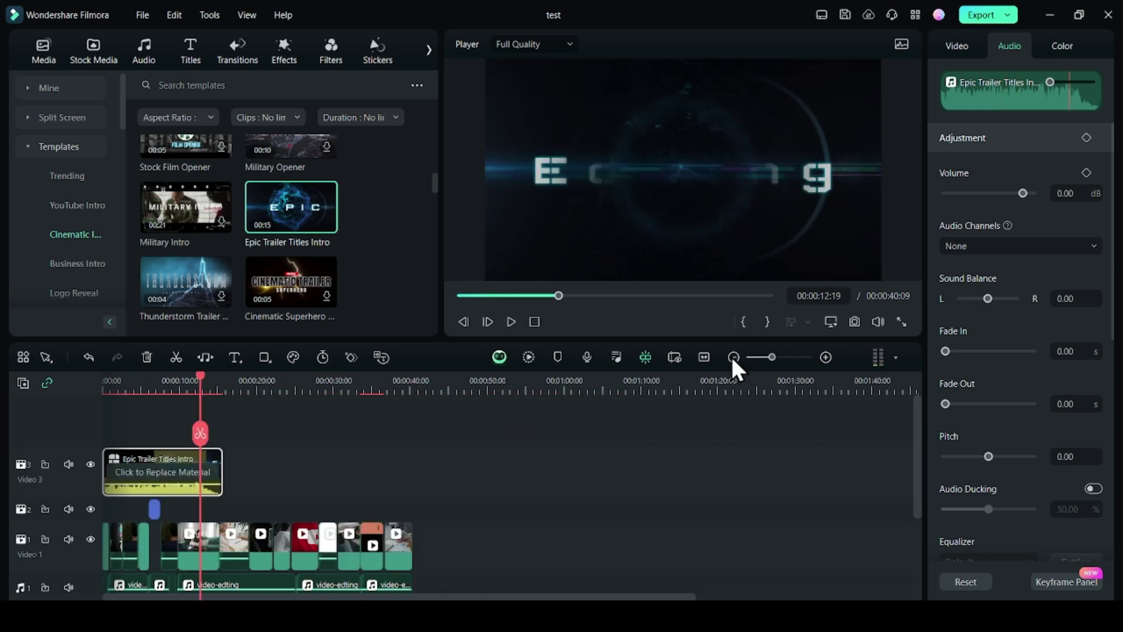
{"action": "left_click_drag", "start_coordinate": [486, 569], "coordinate": [120, 448]}
{"action": "left_click_drag", "start_coordinate": [198, 498], "coordinate": [328, 502]}
{"action": "left_click_drag", "start_coordinate": [160, 402], "coordinate": [143, 473]}
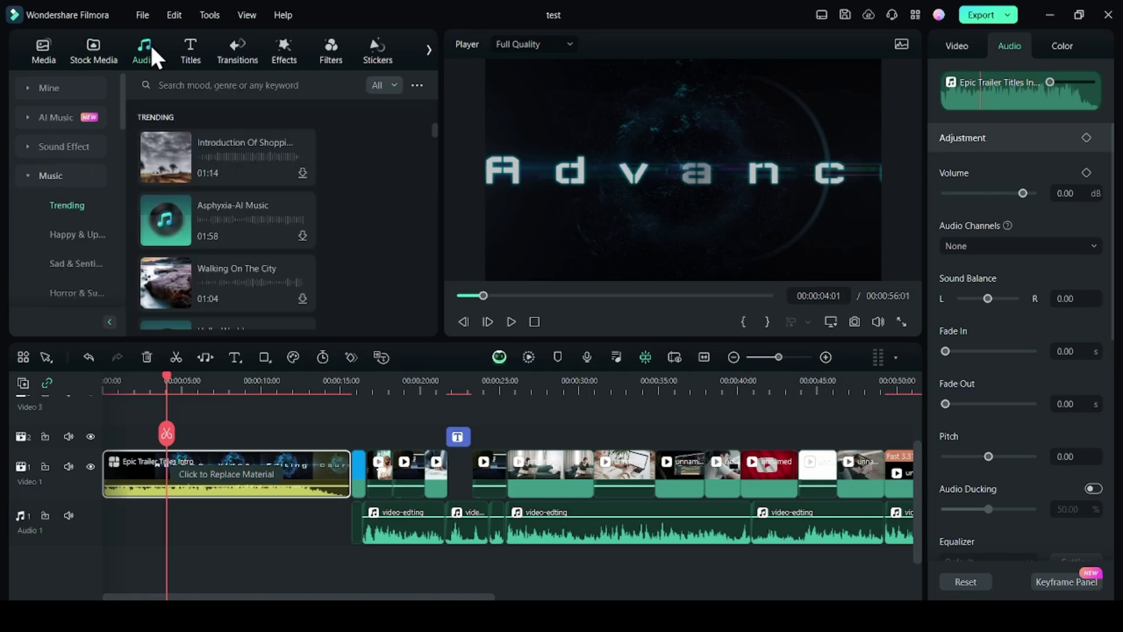
Generate AI music tagged Happy, Motivational & Inspiring and Pop in the AI Music Generator.
{"action": "left_click", "coordinate": [62, 112]}
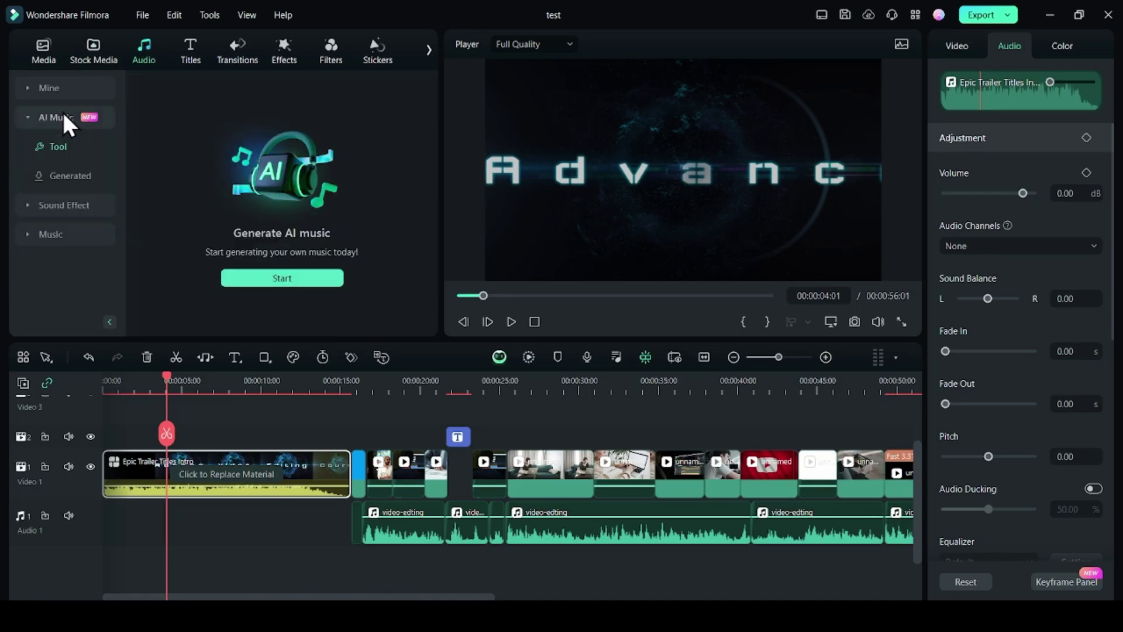
{"action": "left_click", "coordinate": [252, 277]}
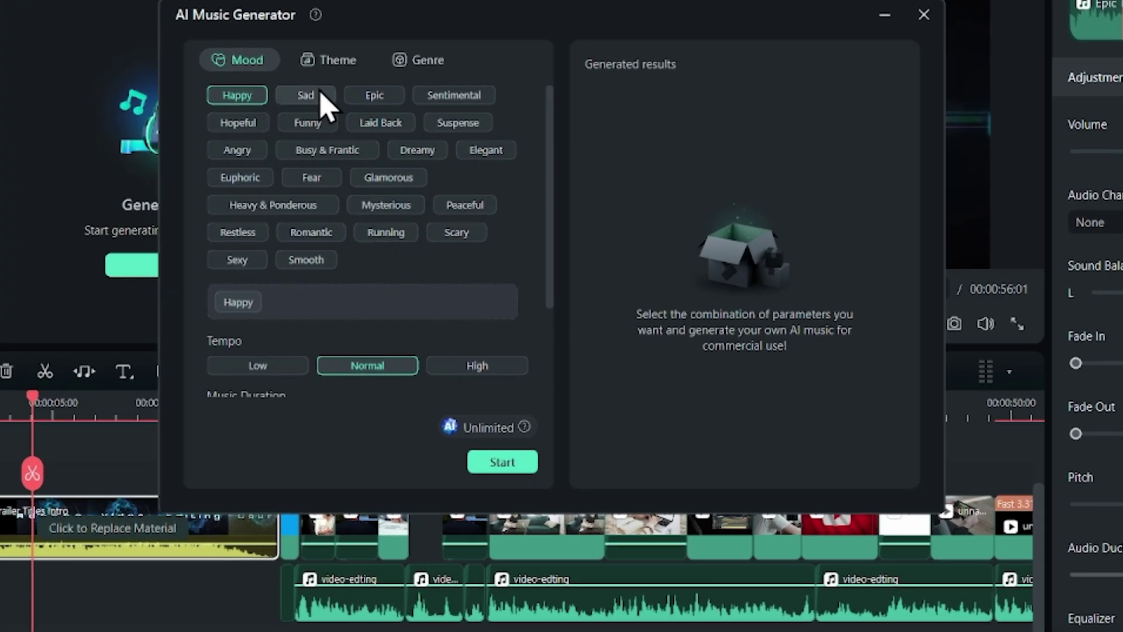
{"action": "left_click", "coordinate": [322, 64]}
{"action": "left_click", "coordinate": [383, 208]}
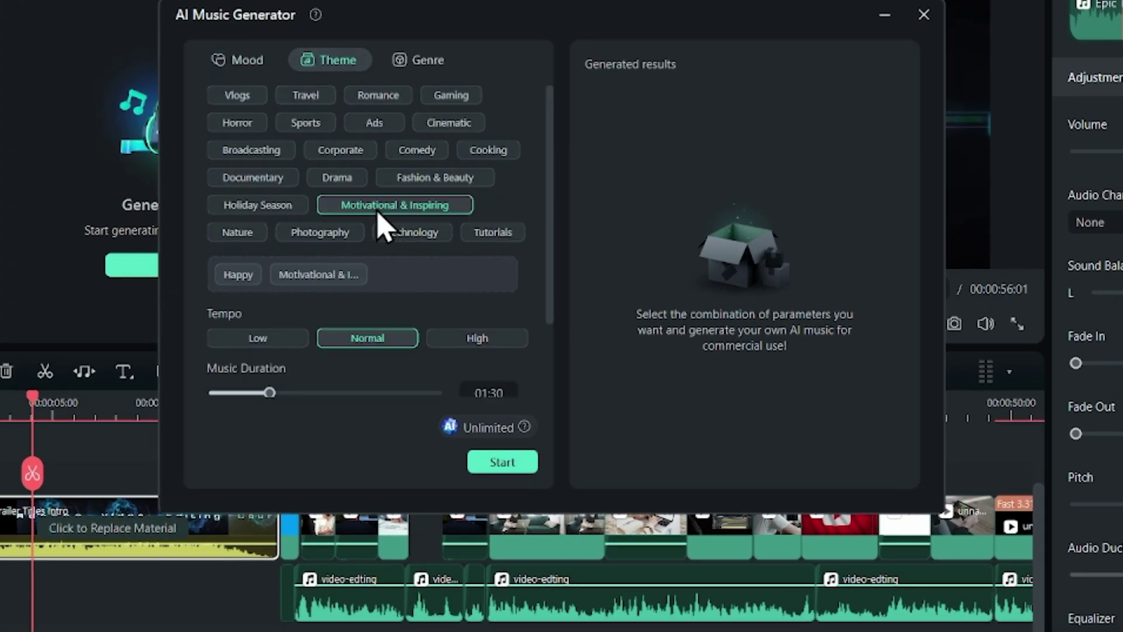
{"action": "left_click", "coordinate": [424, 63]}
{"action": "left_click", "coordinate": [240, 96]}
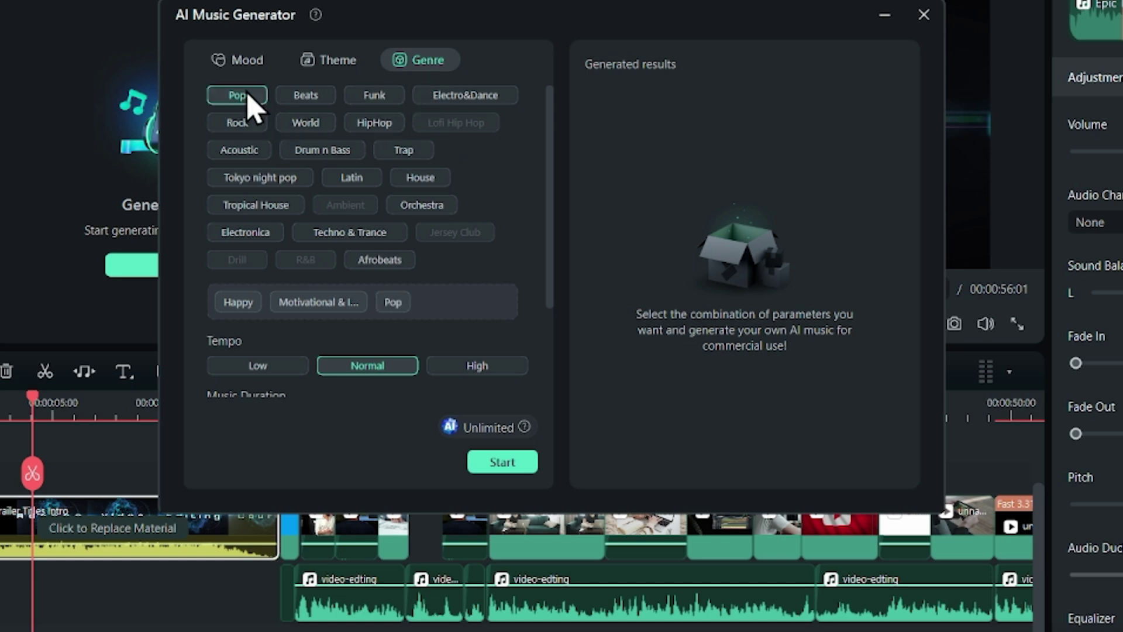
{"action": "left_click", "coordinate": [494, 465]}
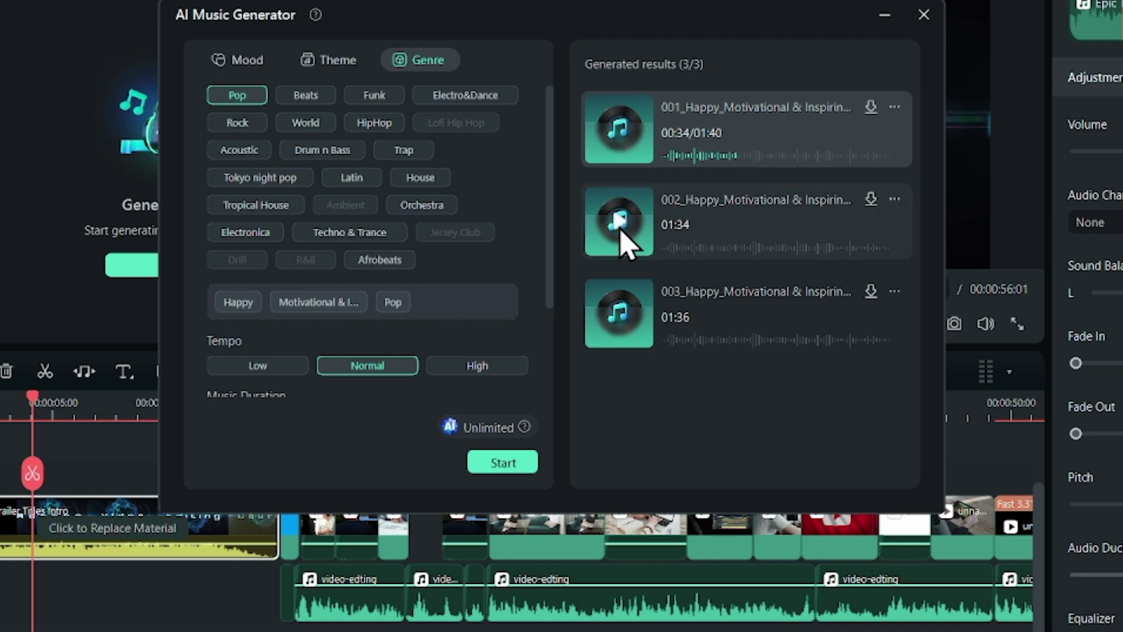
Preview the generated tracks, download the first one, and close the generator.
{"action": "left_click", "coordinate": [681, 253]}
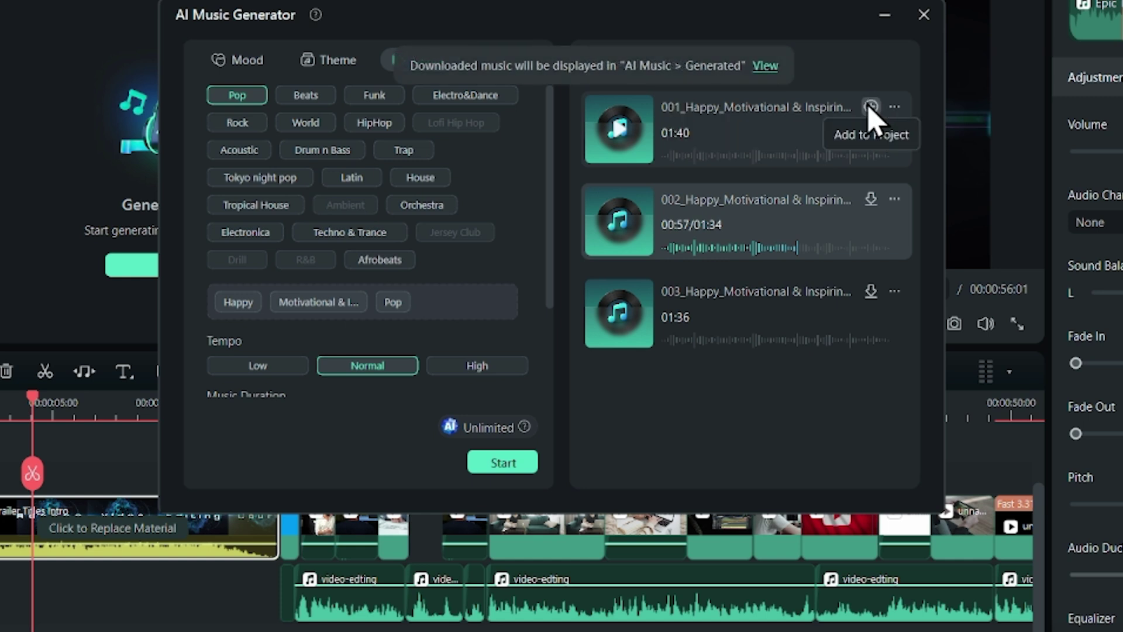
{"action": "left_click", "coordinate": [871, 108]}
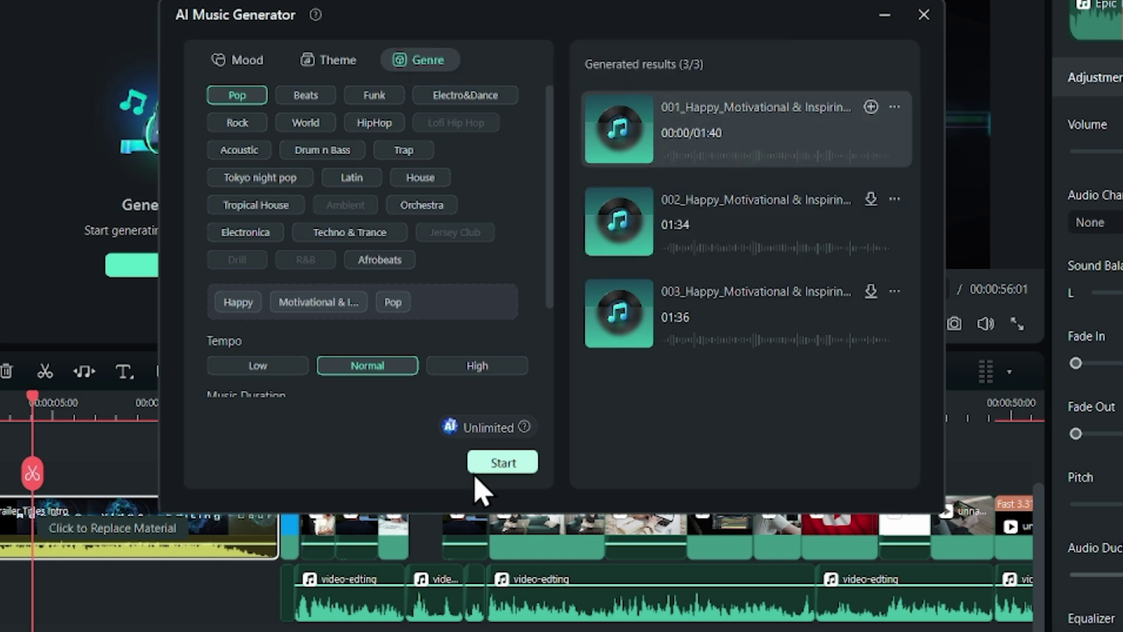
{"action": "left_click", "coordinate": [924, 15]}
{"action": "left_click", "coordinate": [656, 273]}
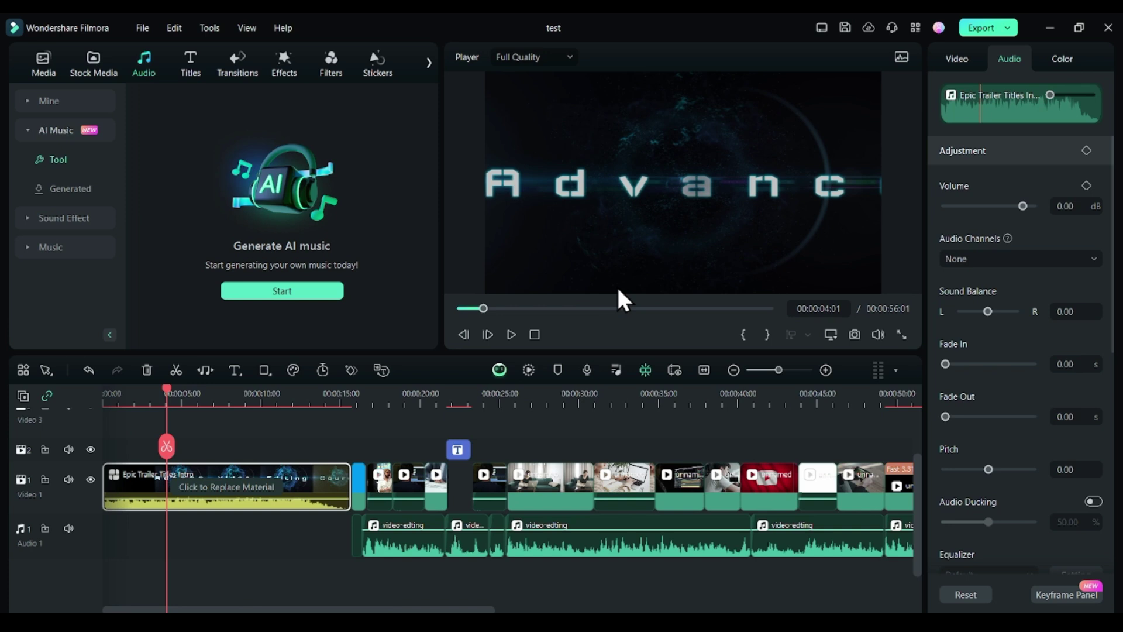
Browse the Sound Effect categories, previewing the Pop sound Bubble Pop 01.
{"action": "left_click", "coordinate": [63, 218]}
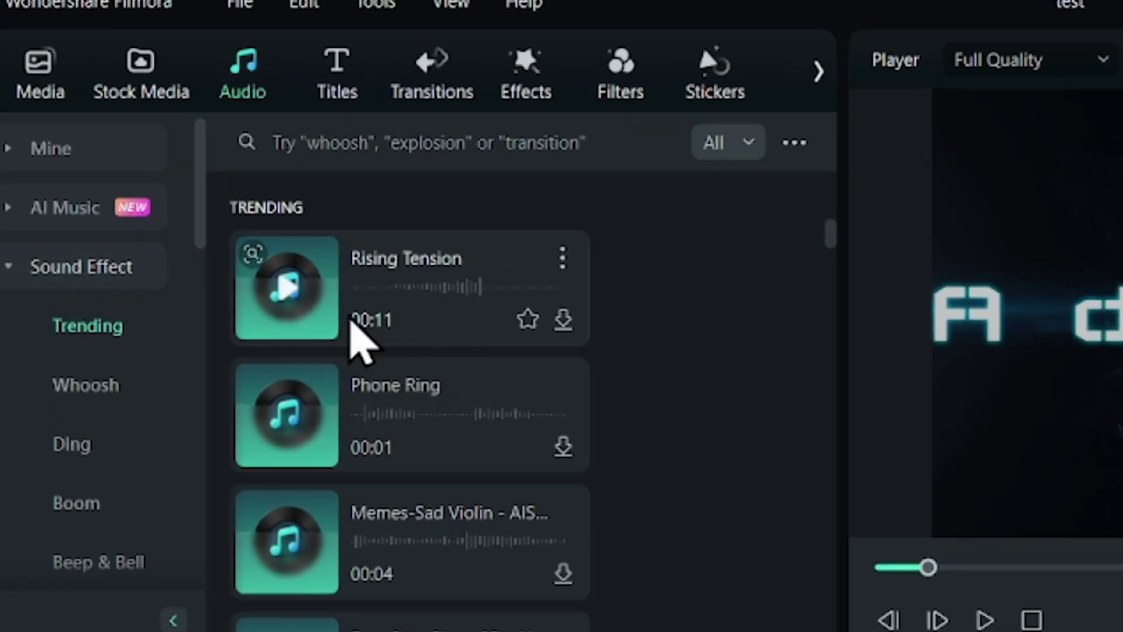
{"action": "scroll", "coordinate": [82, 216], "scroll_direction": "down", "scroll_amount": 3}
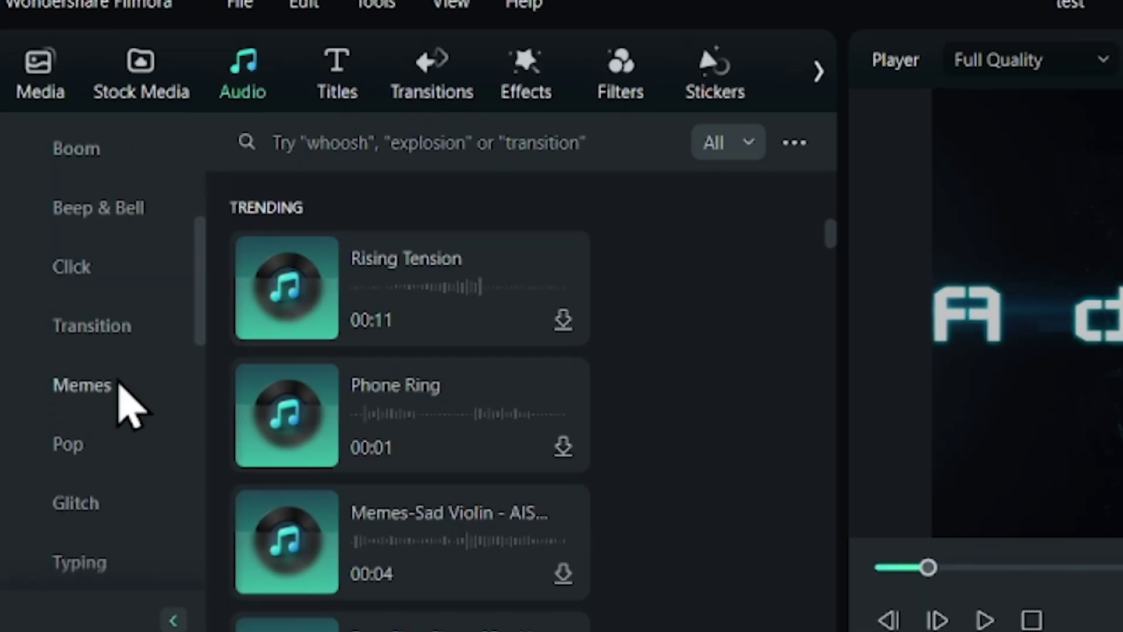
{"action": "scroll", "coordinate": [120, 383], "scroll_direction": "down", "scroll_amount": 6}
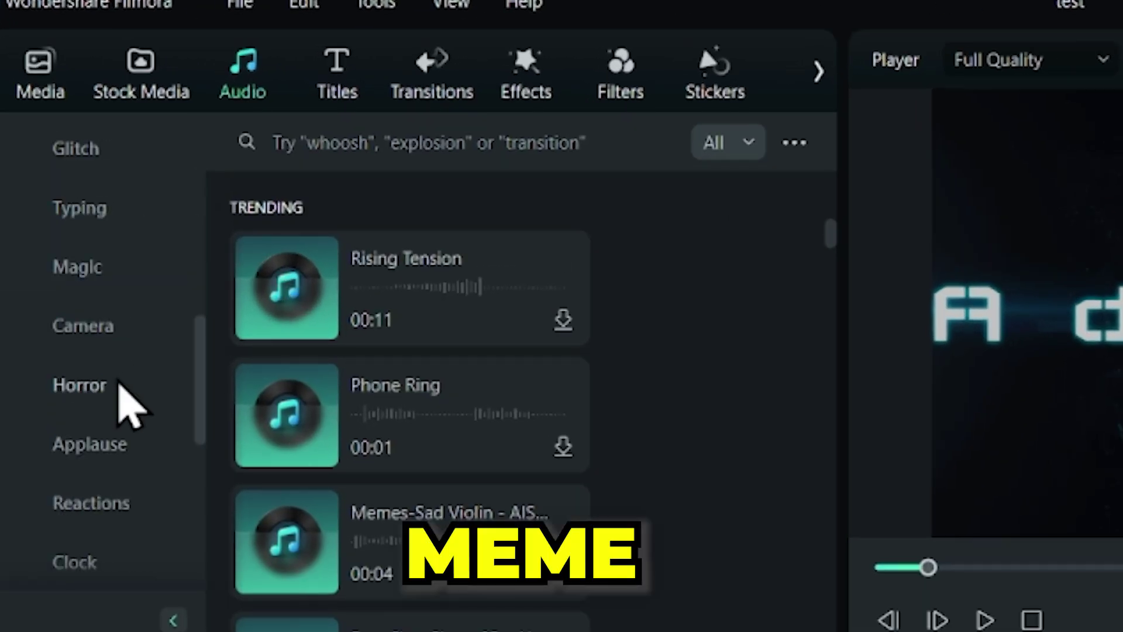
{"action": "scroll", "coordinate": [117, 386], "scroll_direction": "up", "scroll_amount": 3}
{"action": "left_click", "coordinate": [68, 267]}
{"action": "left_click", "coordinate": [295, 306]}
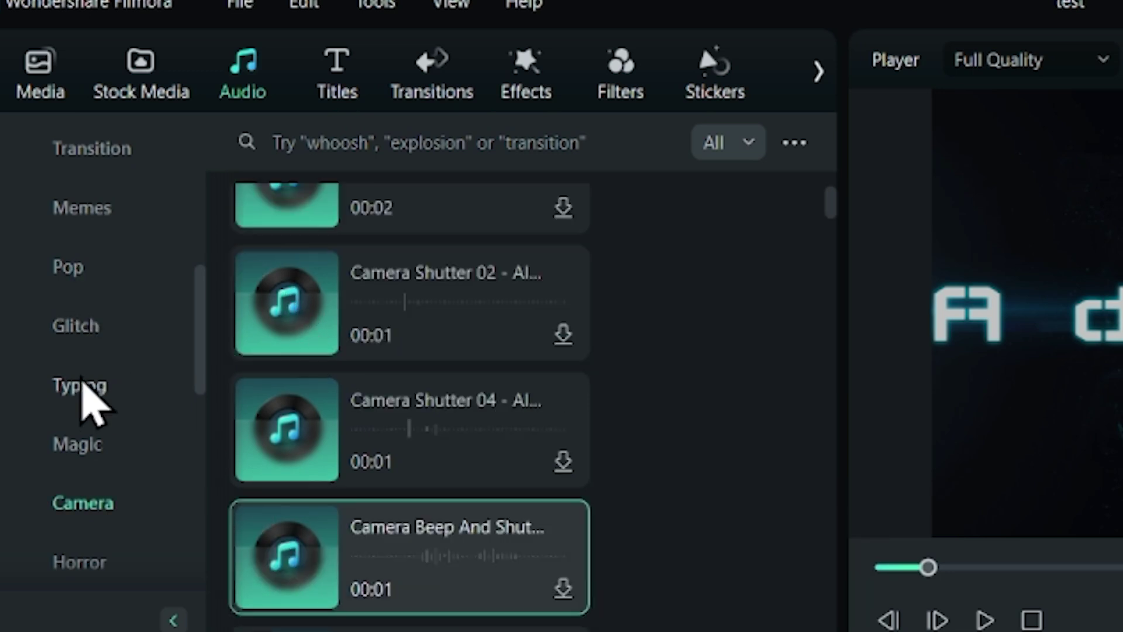
{"action": "scroll", "coordinate": [88, 401], "scroll_direction": "down", "scroll_amount": 6}
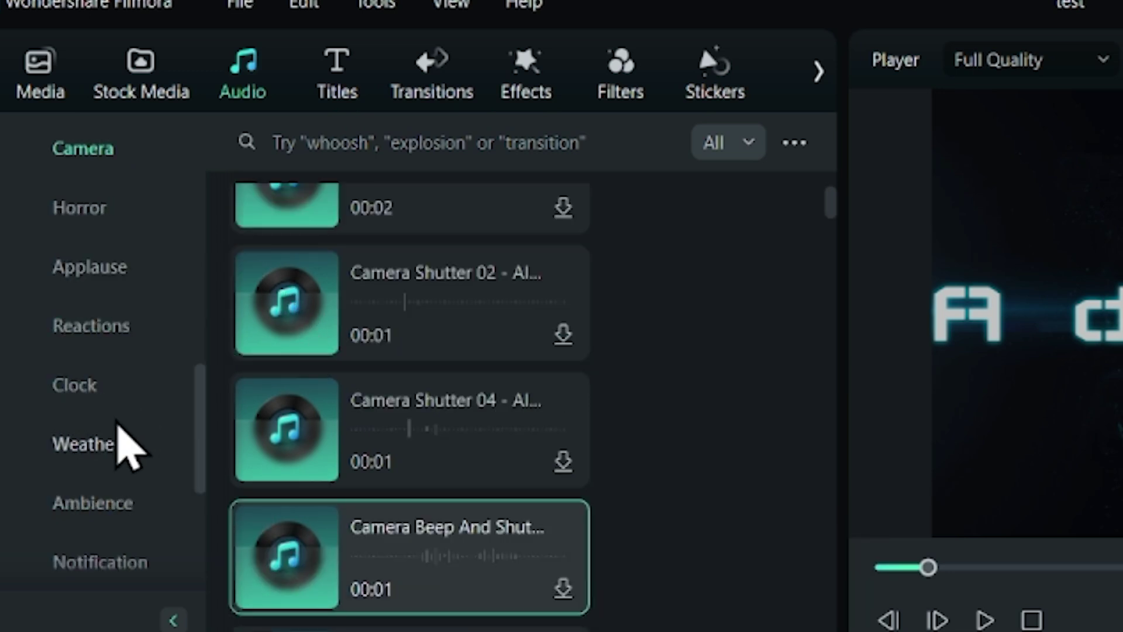
{"action": "scroll", "coordinate": [114, 444], "scroll_direction": "down", "scroll_amount": 5}
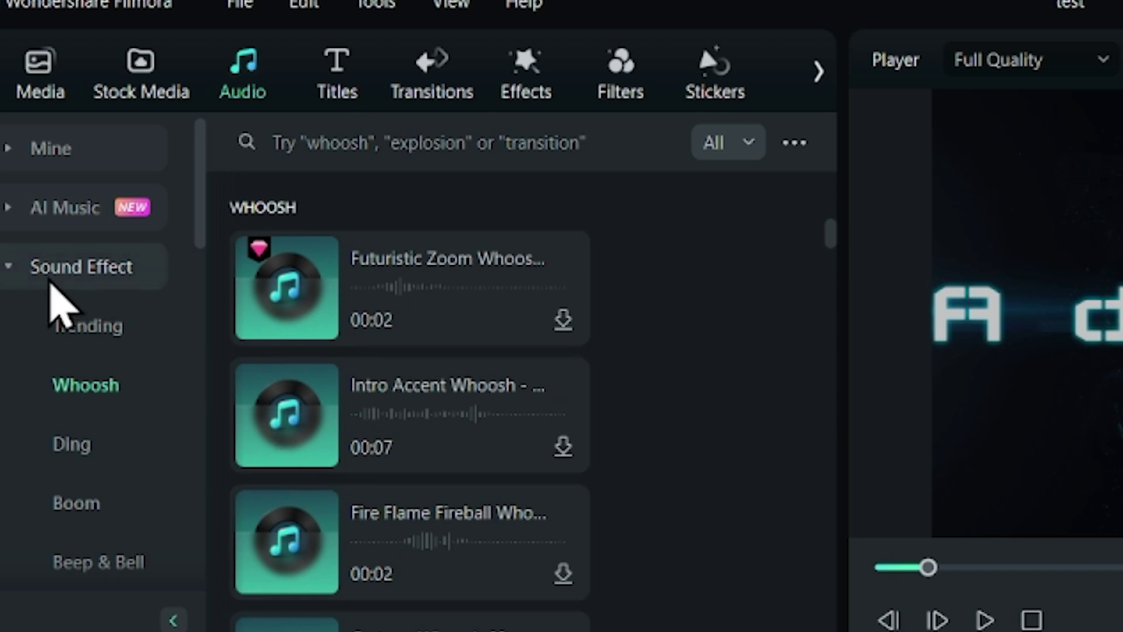
{"action": "left_click", "coordinate": [50, 283]}
Browse the stock music categories Happy & Upbeat, Sad & Sentimental, Horror & Suspense and Hip Hop.
{"action": "left_click", "coordinate": [44, 328]}
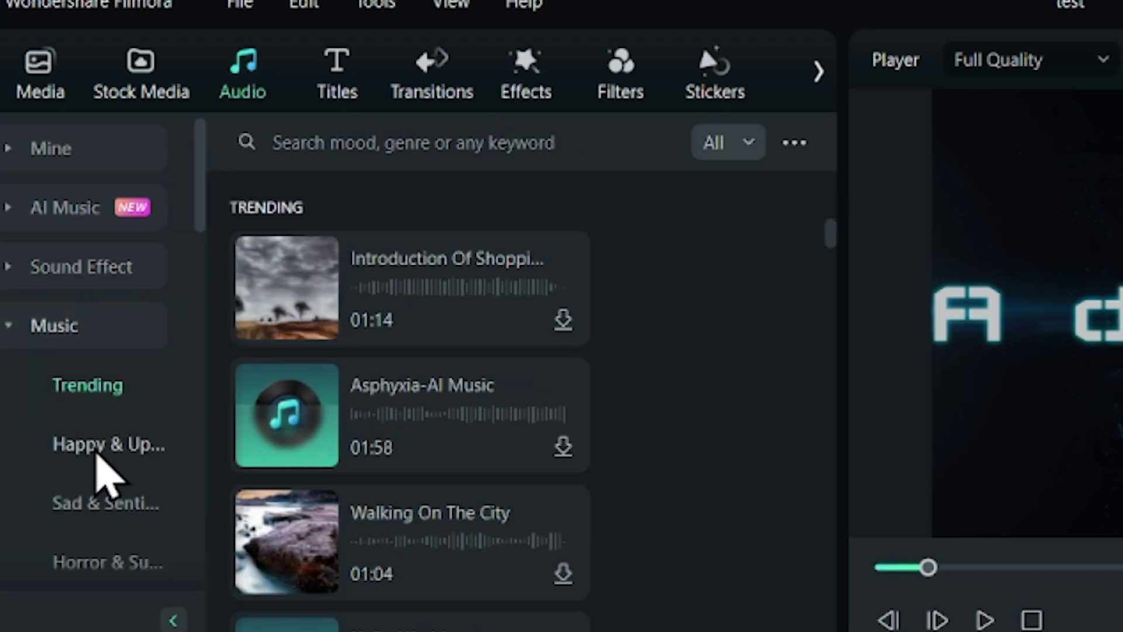
{"action": "left_click", "coordinate": [96, 451]}
{"action": "left_click", "coordinate": [105, 503]}
{"action": "left_click", "coordinate": [88, 558]}
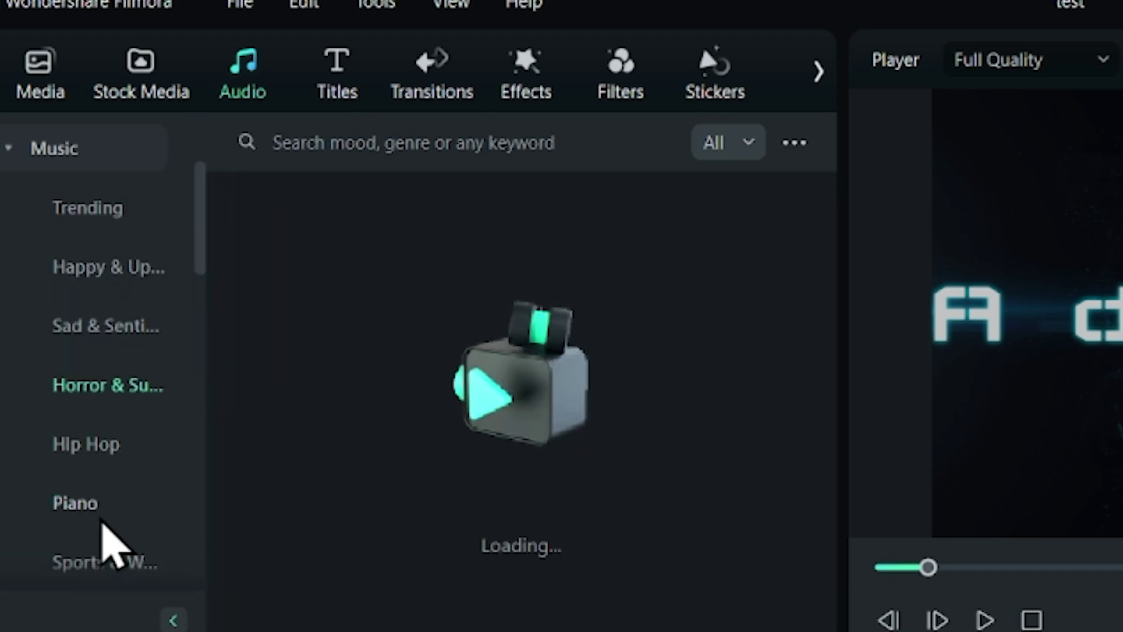
{"action": "scroll", "coordinate": [92, 464], "scroll_direction": "down", "scroll_amount": 6}
{"action": "scroll", "coordinate": [92, 465], "scroll_direction": "up", "scroll_amount": 8}
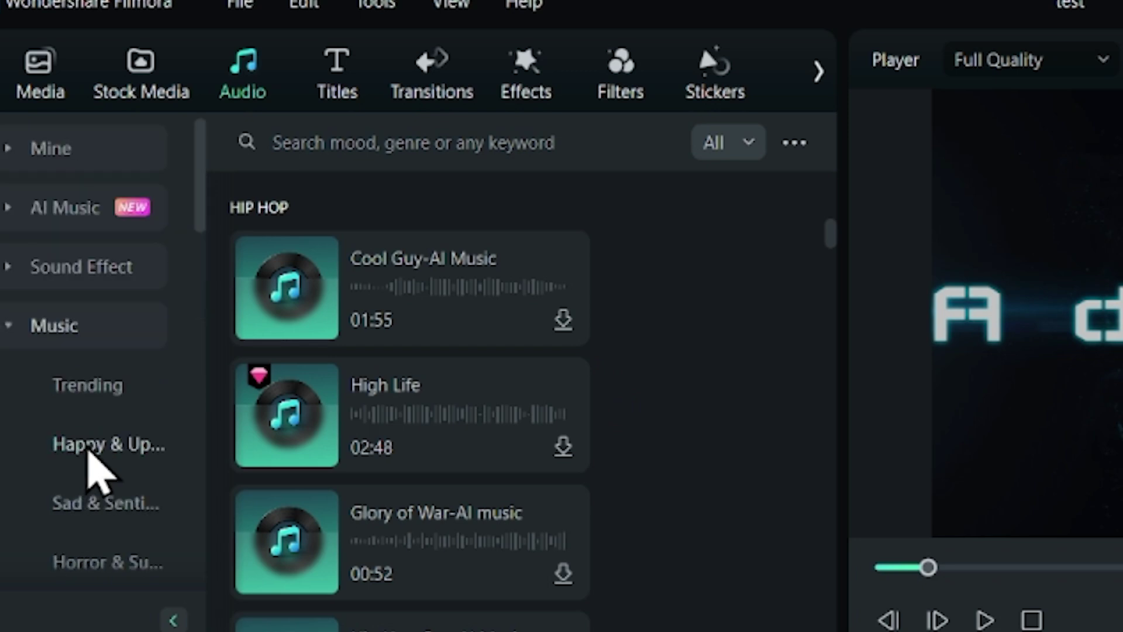
Open the Titles library and scroll through Trending, Plain Text and 3D Titles.
{"action": "left_click", "coordinate": [63, 149]}
{"action": "left_click", "coordinate": [331, 82]}
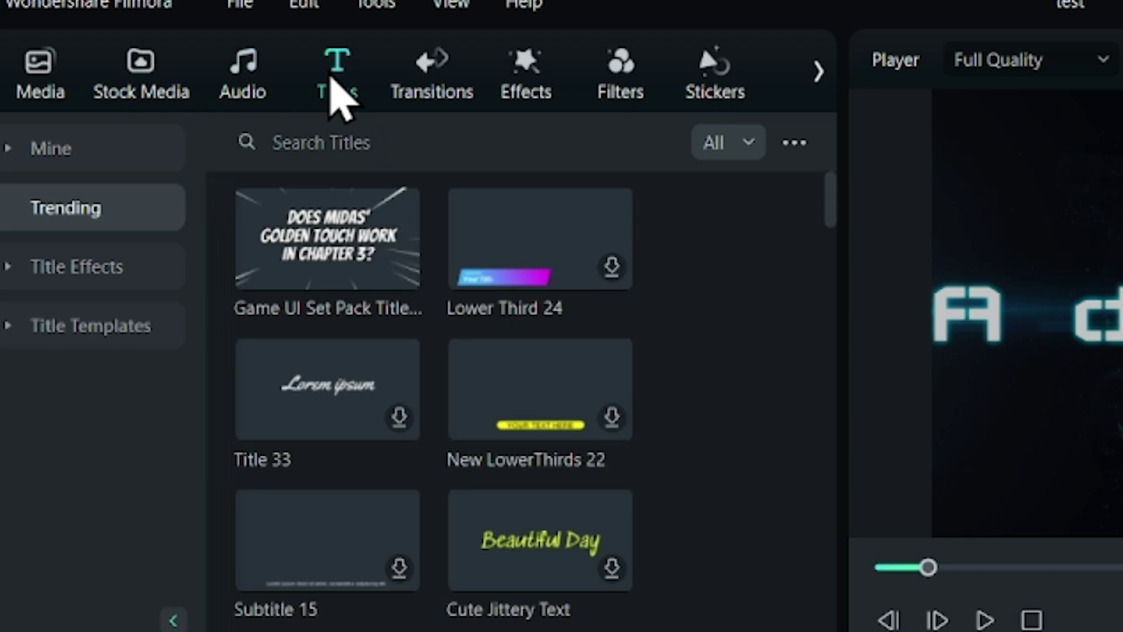
{"action": "scroll", "coordinate": [402, 363], "scroll_direction": "down", "scroll_amount": 5}
{"action": "scroll", "coordinate": [433, 351], "scroll_direction": "down", "scroll_amount": 10}
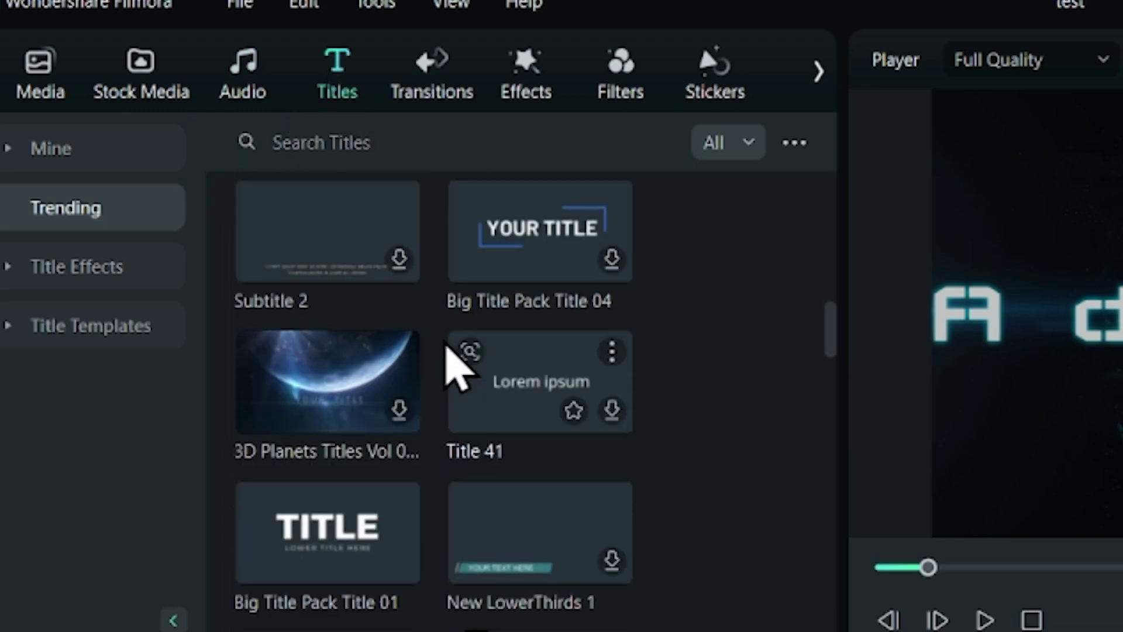
{"action": "scroll", "coordinate": [451, 363], "scroll_direction": "down", "scroll_amount": 10}
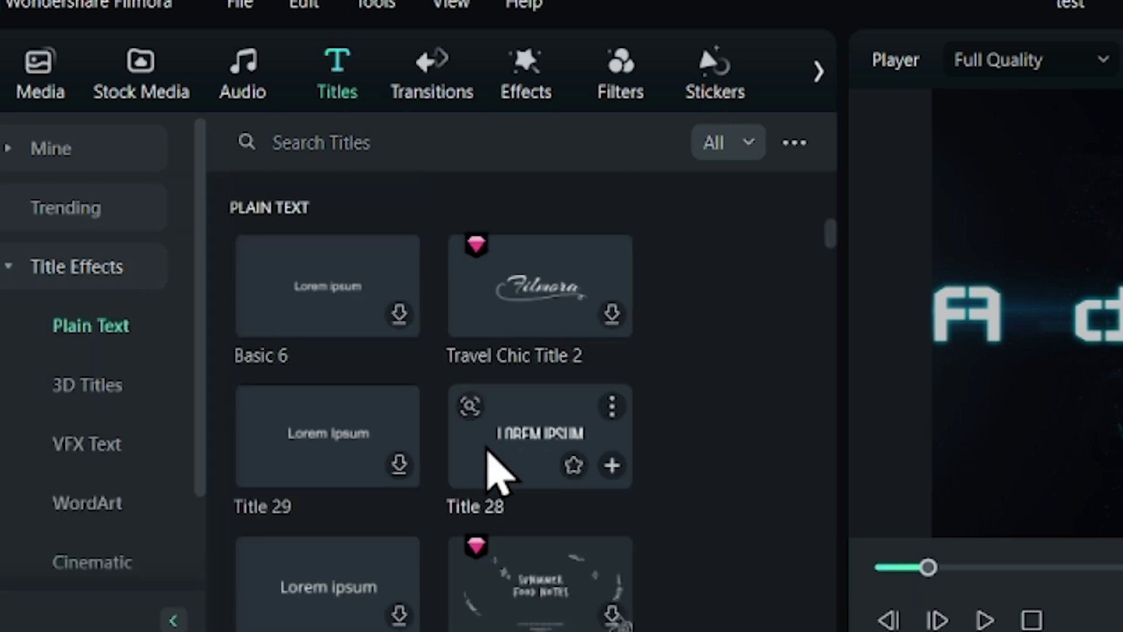
{"action": "scroll", "coordinate": [108, 416], "scroll_direction": "down", "scroll_amount": 2}
{"action": "scroll", "coordinate": [433, 409], "scroll_direction": "down", "scroll_amount": 5}
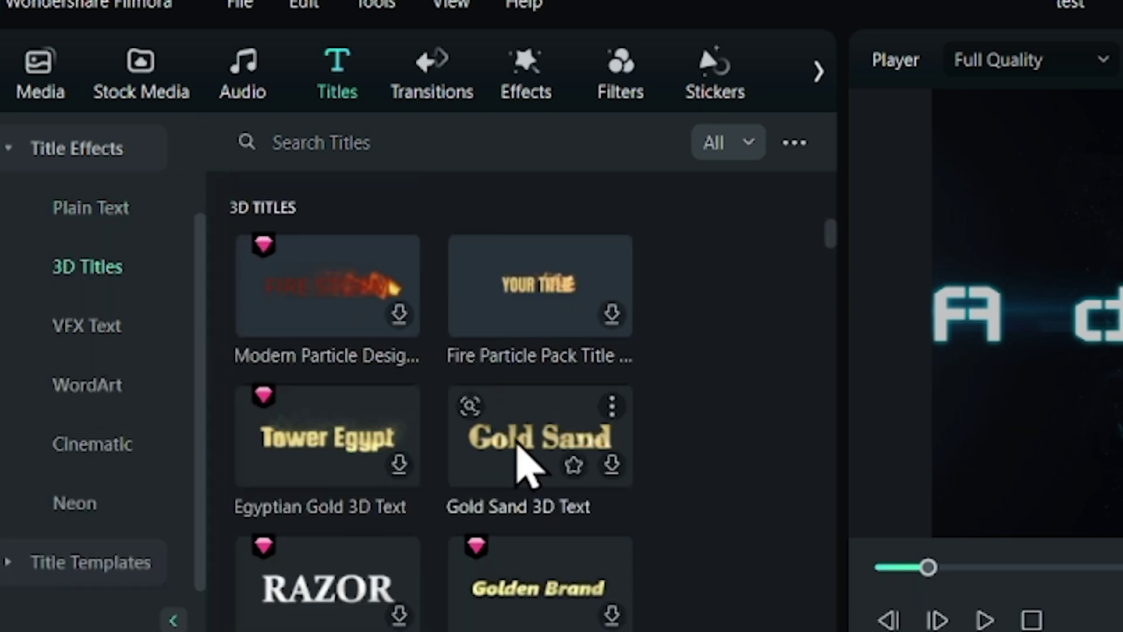
{"action": "scroll", "coordinate": [532, 314], "scroll_direction": "down", "scroll_amount": 5}
Browse the Cinematic and Neon titles, then show the Lower Thirds templates.
{"action": "left_click", "coordinate": [92, 444]}
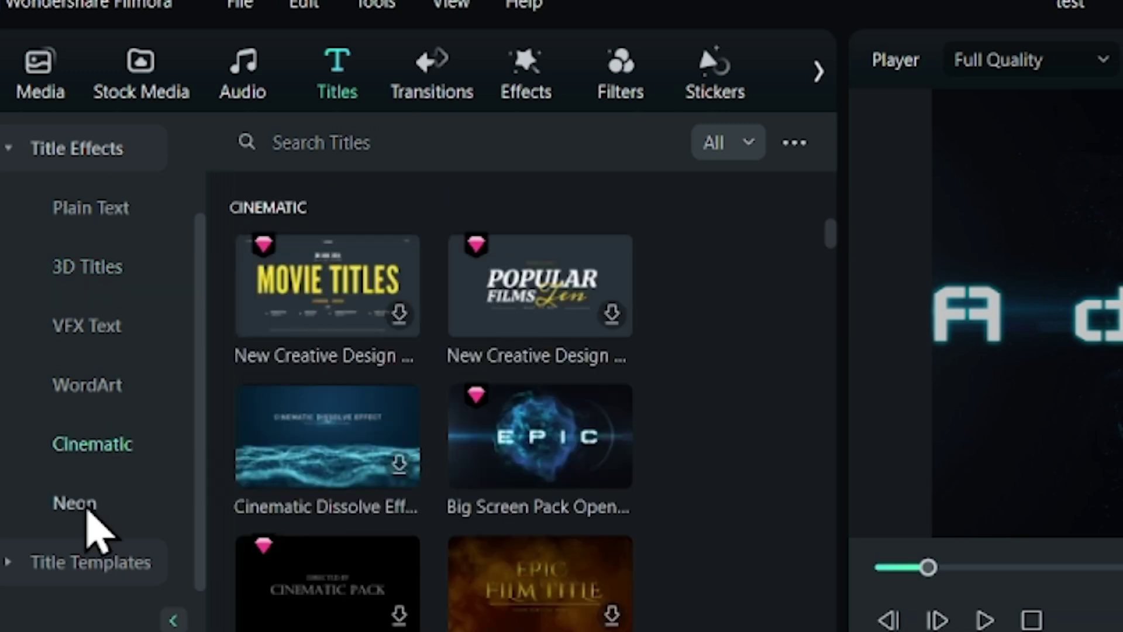
{"action": "scroll", "coordinate": [404, 418], "scroll_direction": "down", "scroll_amount": 3}
{"action": "scroll", "coordinate": [433, 410], "scroll_direction": "down", "scroll_amount": 8}
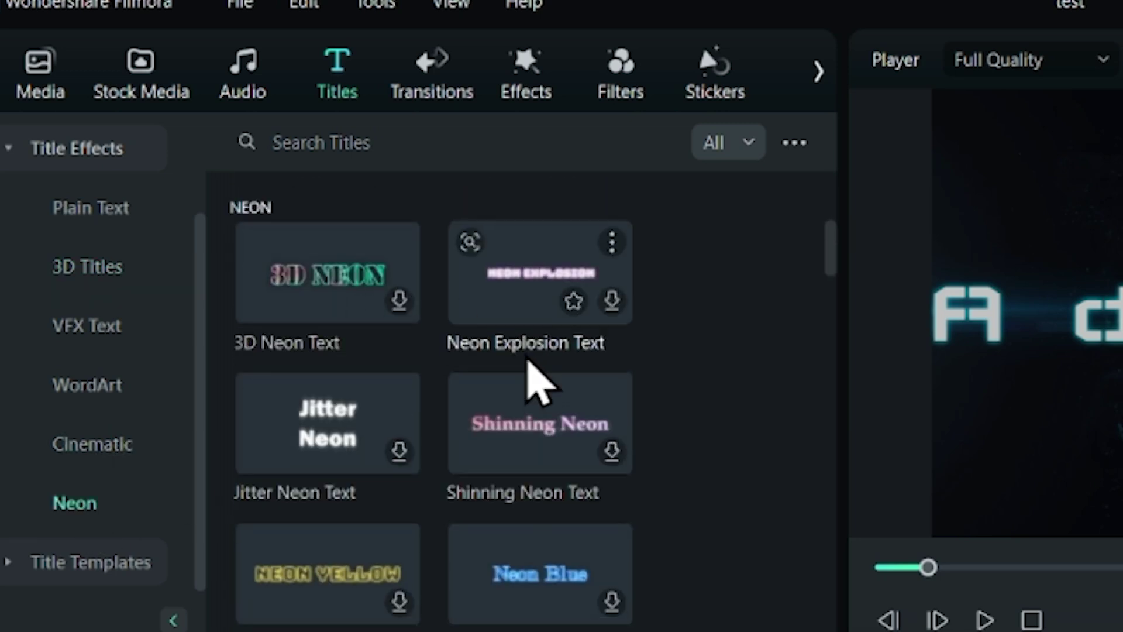
{"action": "left_click", "coordinate": [61, 328]}
{"action": "scroll", "coordinate": [88, 342], "scroll_direction": "down", "scroll_amount": 3}
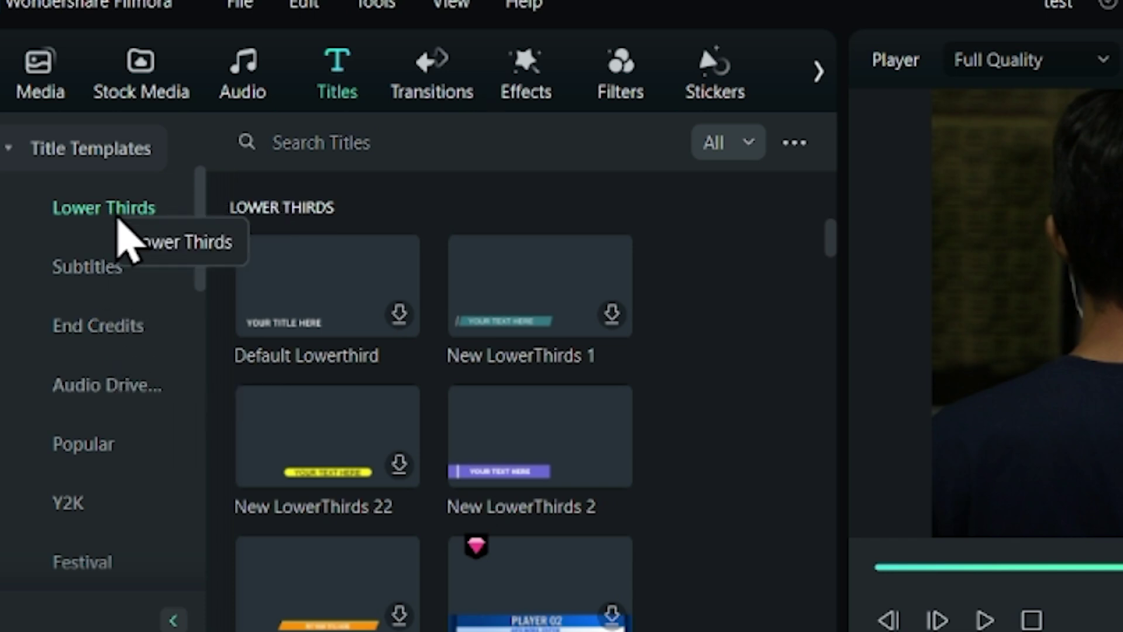
{"action": "scroll", "coordinate": [117, 222], "scroll_direction": "up", "scroll_amount": 3}
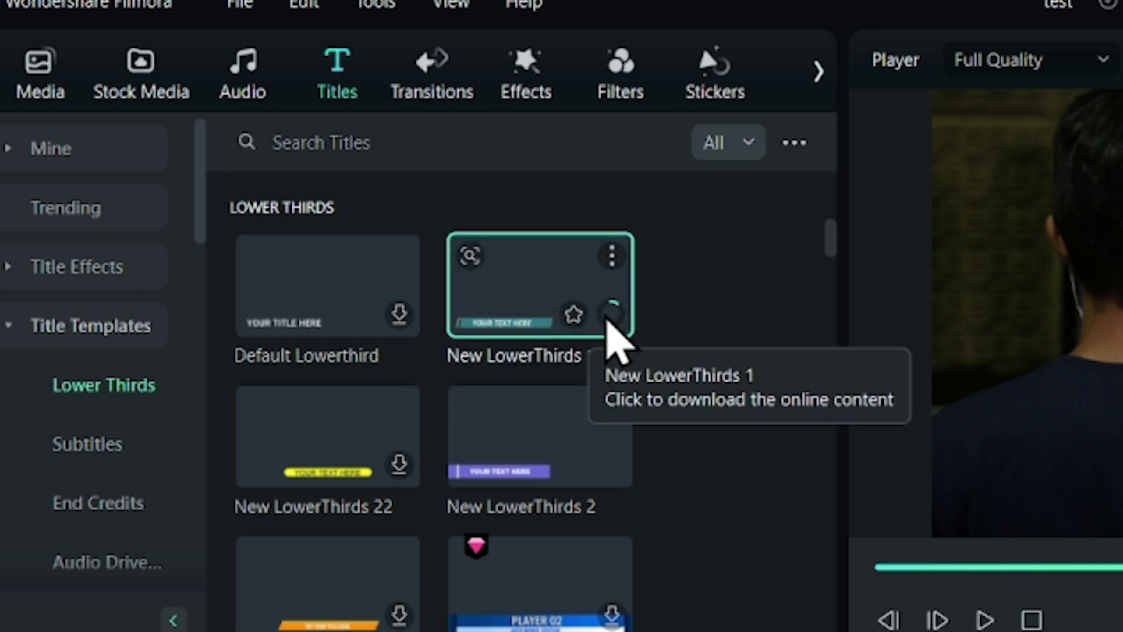
Place the New LowerThirds 1 title above the clips near 00:00:24 and preview it.
{"action": "left_click", "coordinate": [529, 290]}
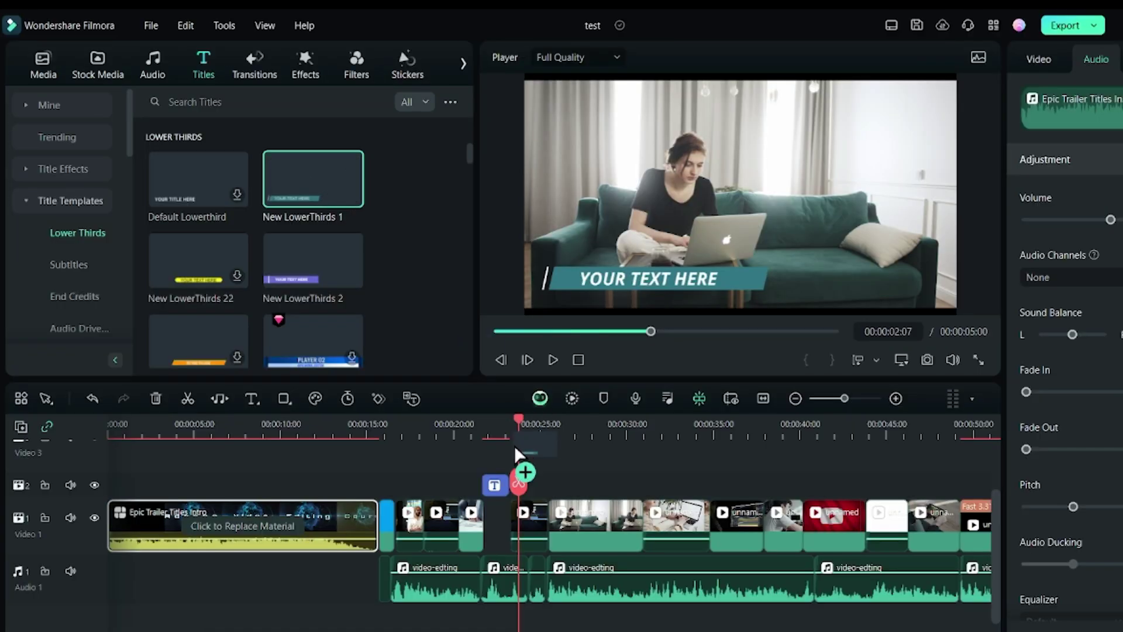
{"action": "left_click_drag", "start_coordinate": [514, 454], "coordinate": [520, 462]}
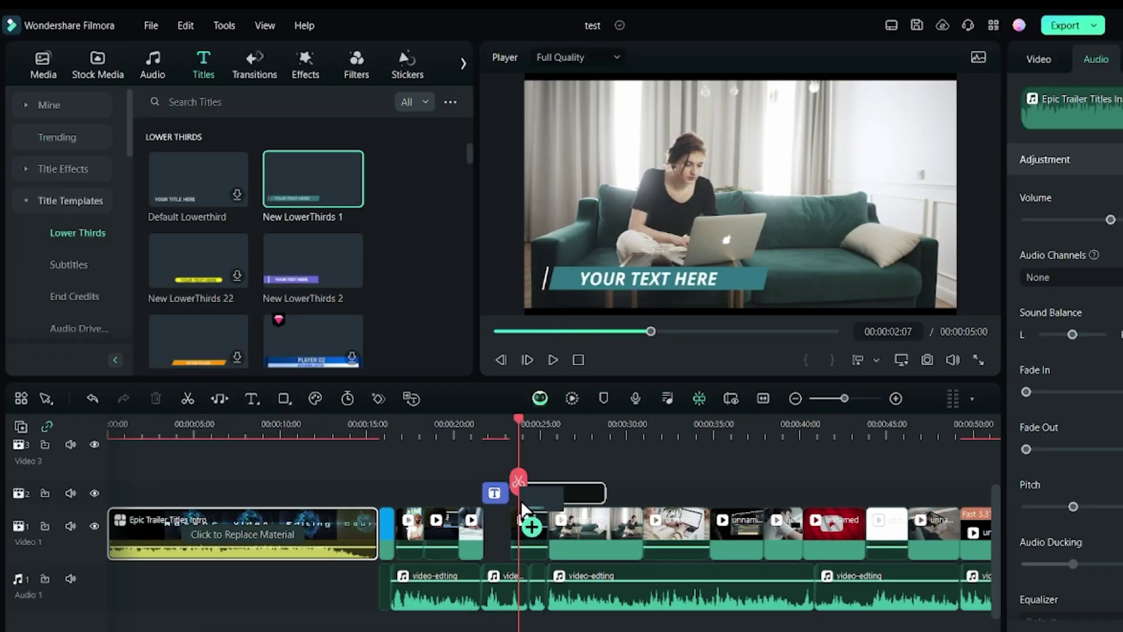
{"action": "key", "text": "space"}
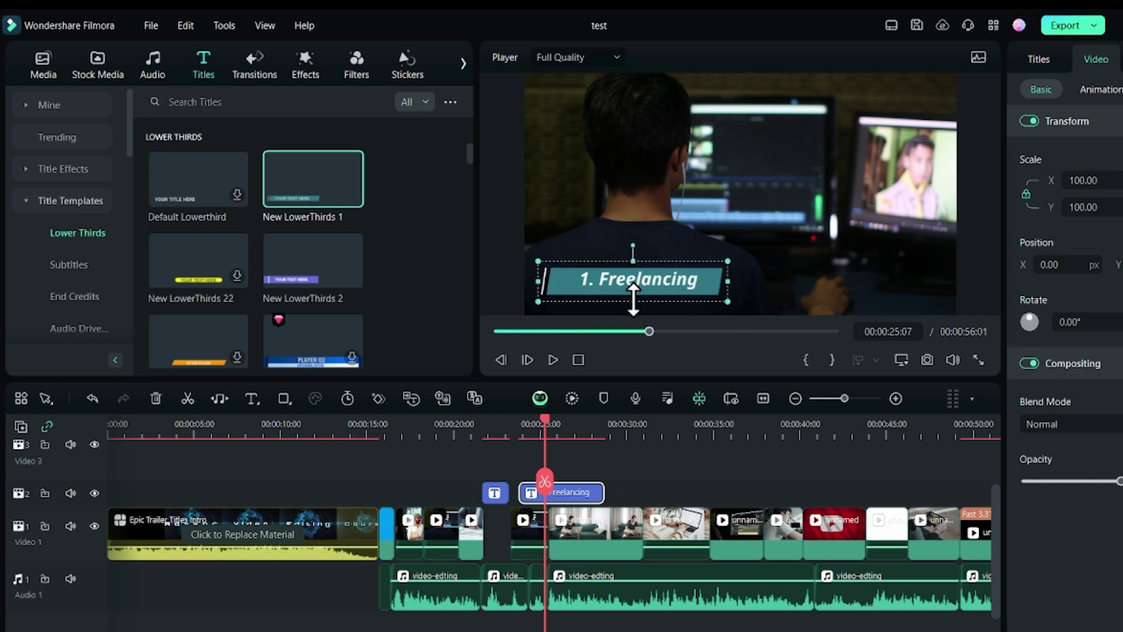
{"action": "left_click", "coordinate": [522, 430]}
{"action": "key", "text": "space"}
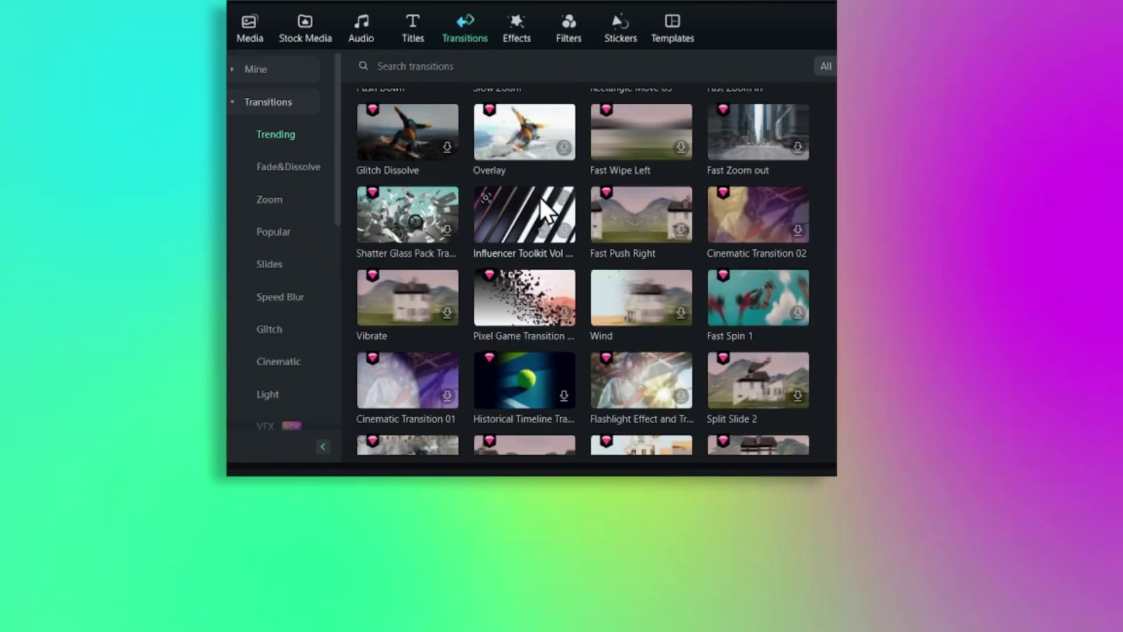
{"action": "scroll", "coordinate": [650, 193], "scroll_direction": "down", "scroll_amount": 3}
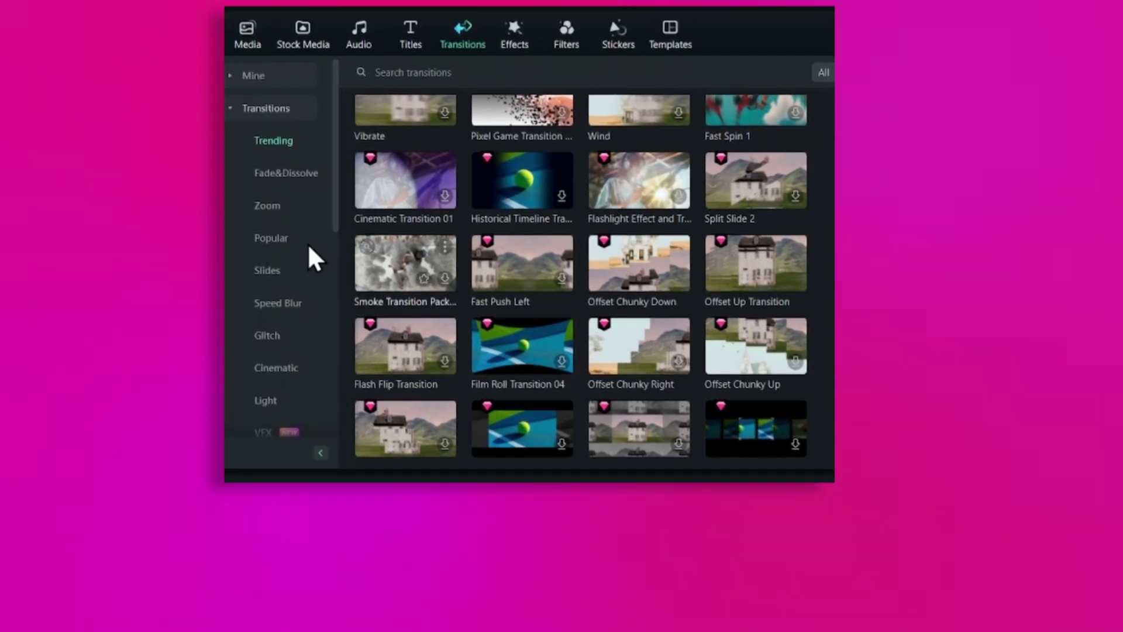
Insert the Popular Line Split 02 transition between two clips and play through it.
{"action": "left_click", "coordinate": [308, 243]}
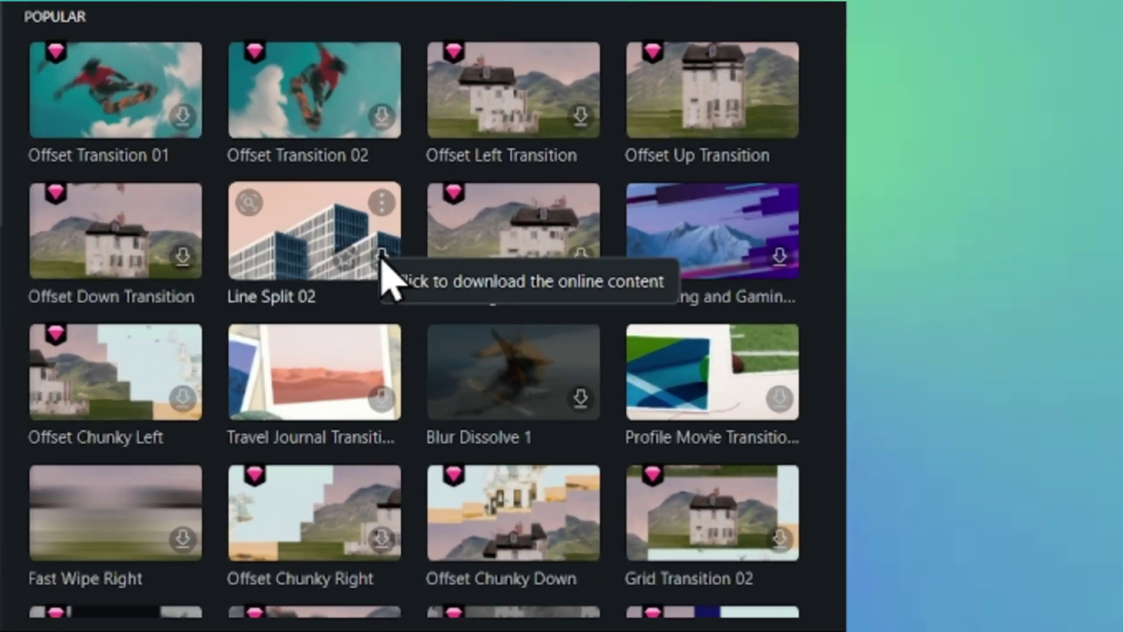
{"action": "left_click", "coordinate": [530, 246]}
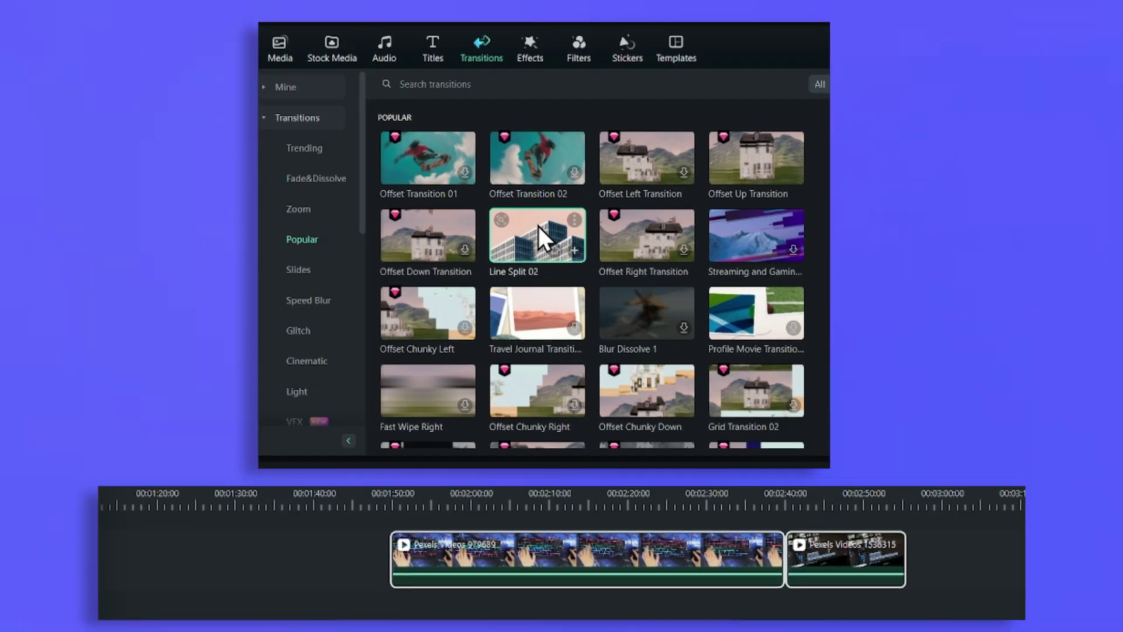
{"action": "left_click_drag", "start_coordinate": [217, 252], "coordinate": [778, 550]}
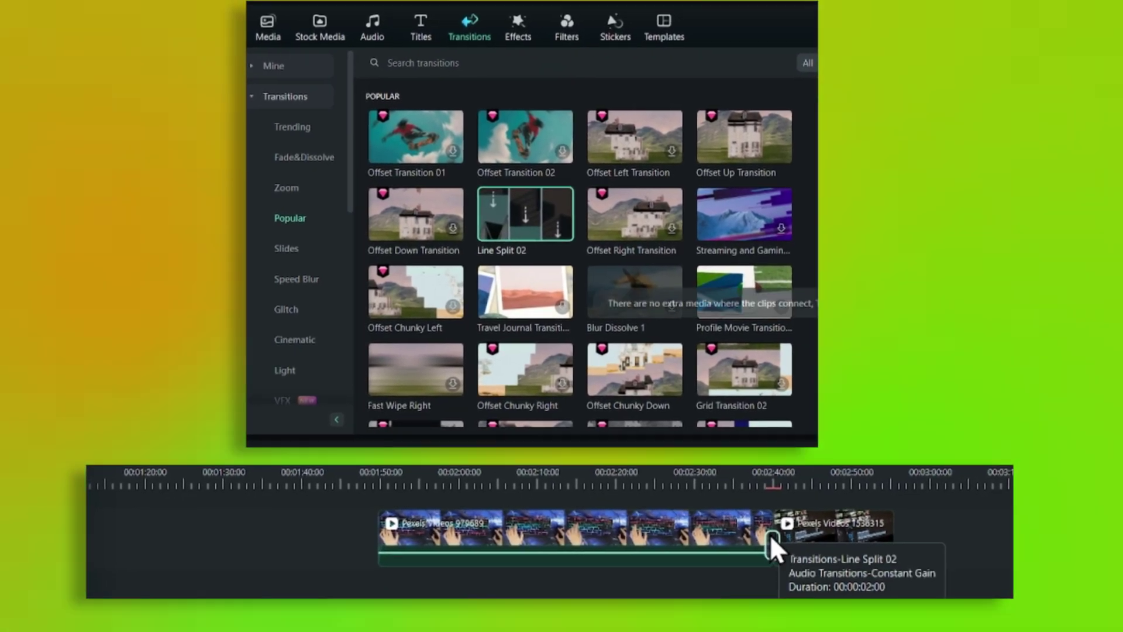
{"action": "scroll", "coordinate": [737, 527], "scroll_direction": "up", "scroll_amount": 3}
{"action": "left_click", "coordinate": [702, 491]}
{"action": "key", "text": "space"}
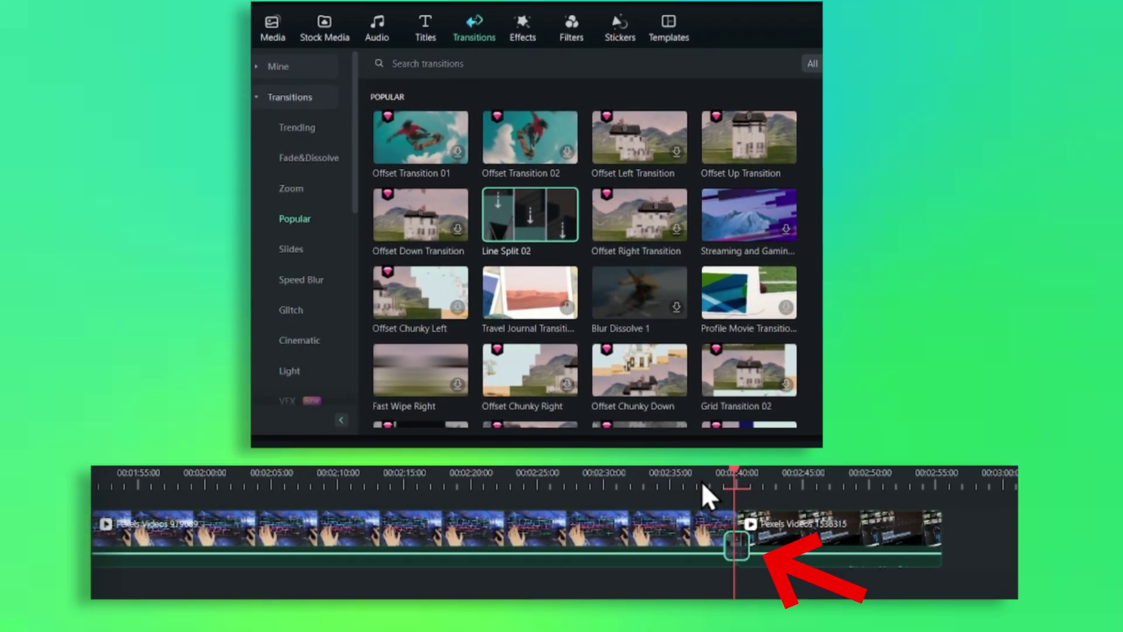
Apply the Depth Saturation effect to the second stock footage clip.
{"action": "left_click", "coordinate": [515, 32]}
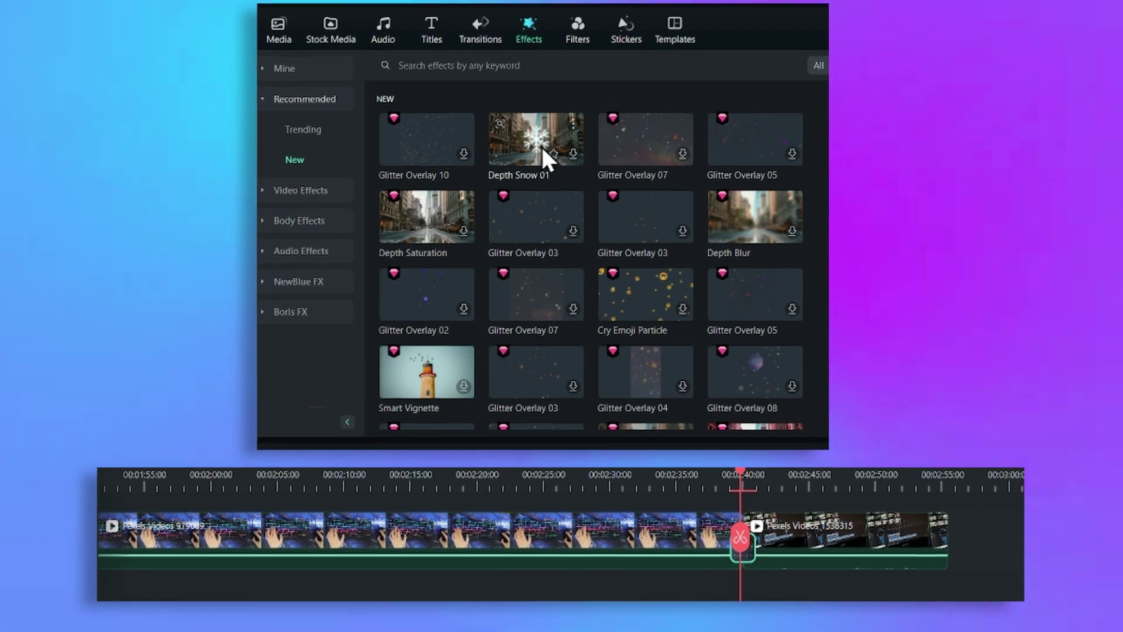
{"action": "left_click", "coordinate": [457, 238]}
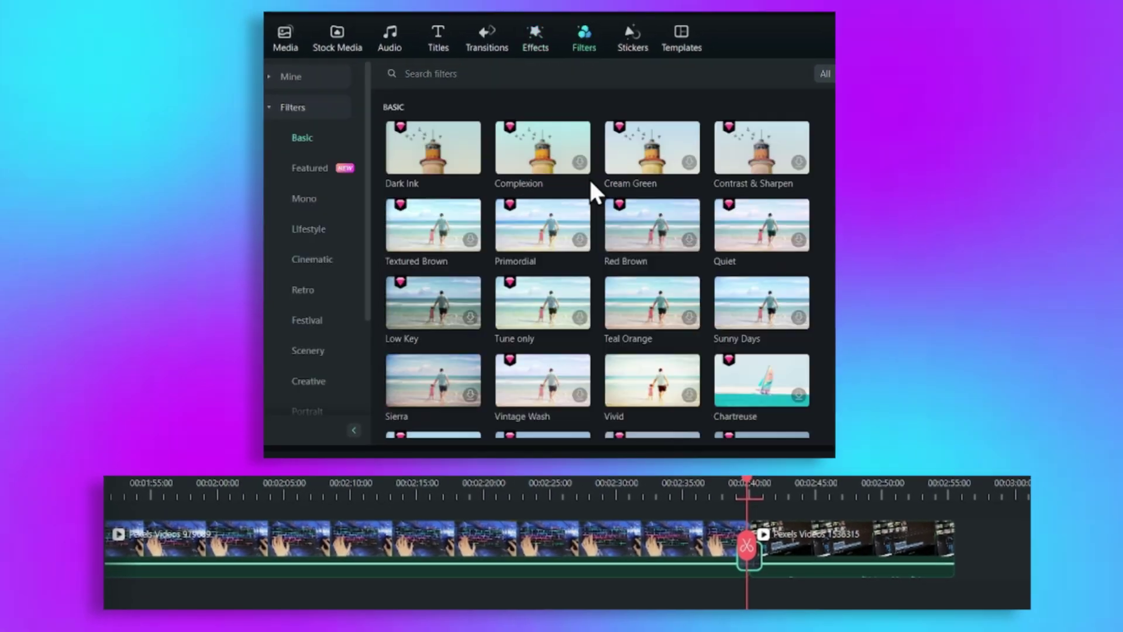
{"action": "scroll", "coordinate": [594, 188], "scroll_direction": "down", "scroll_amount": 4}
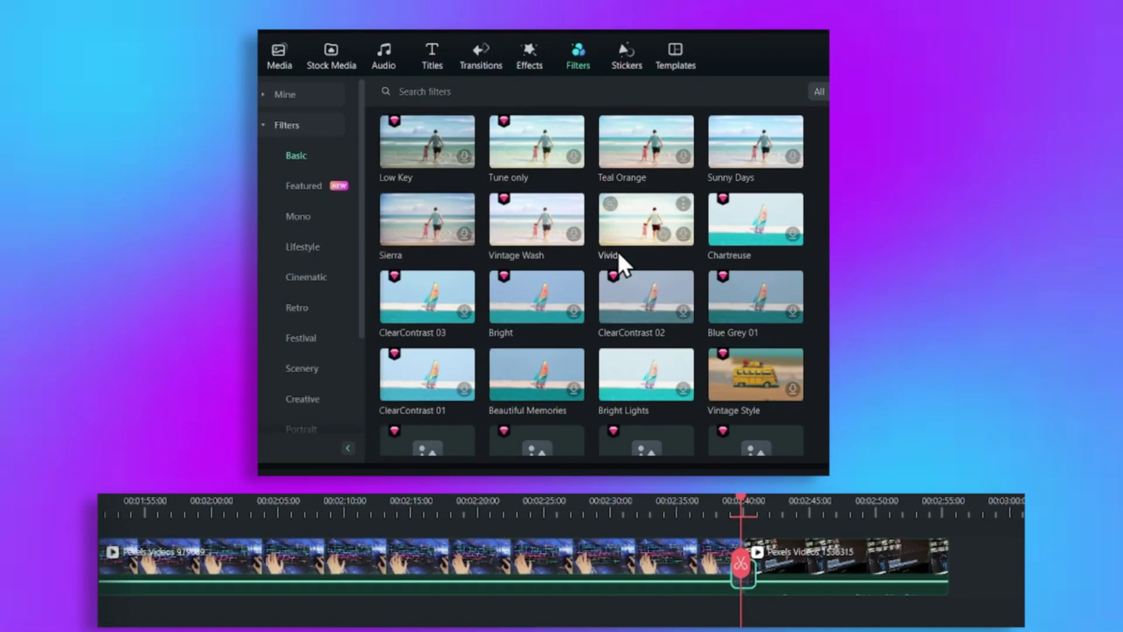
{"action": "scroll", "coordinate": [622, 263], "scroll_direction": "up", "scroll_amount": 4}
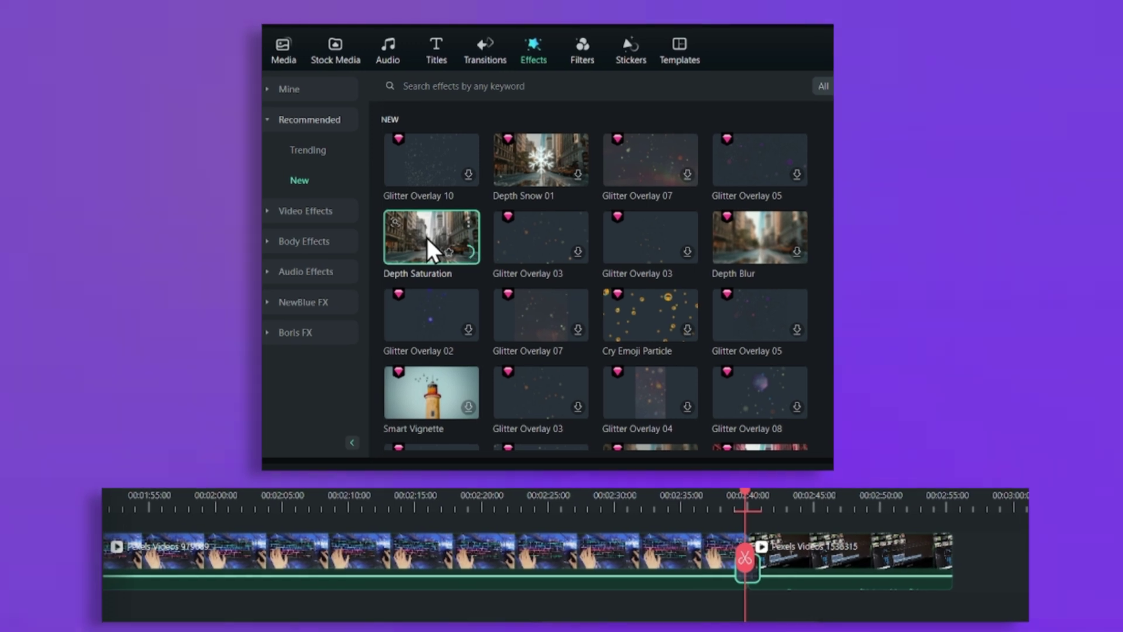
{"action": "left_click_drag", "start_coordinate": [432, 249], "coordinate": [789, 562]}
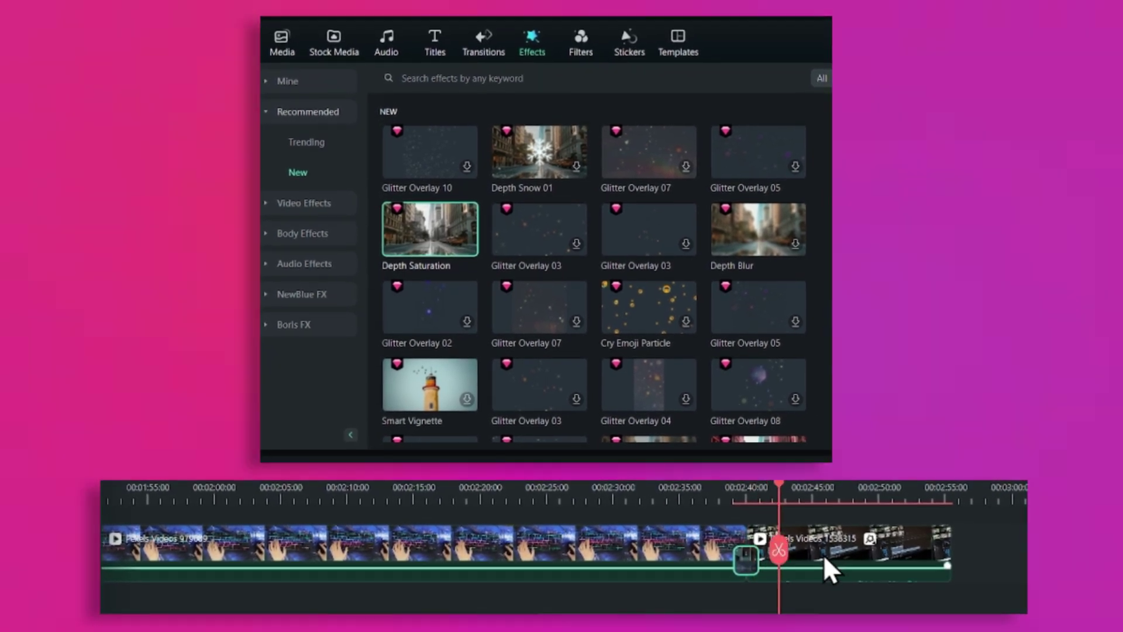
{"action": "left_click", "coordinate": [831, 570]}
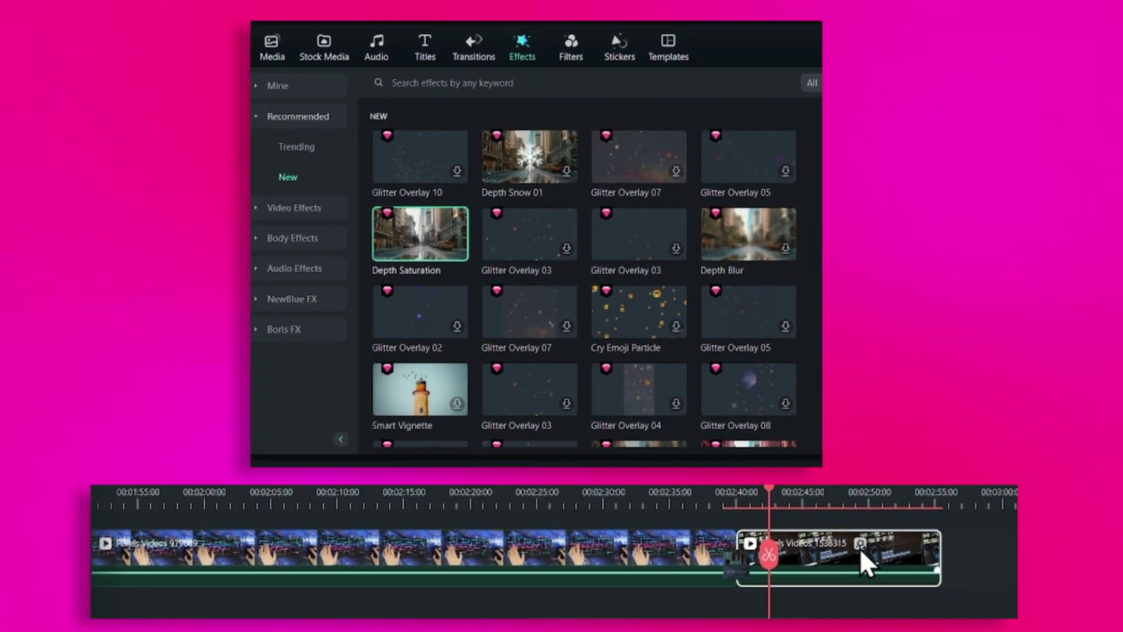
{"action": "scroll", "coordinate": [886, 492], "scroll_direction": "up", "scroll_amount": 3}
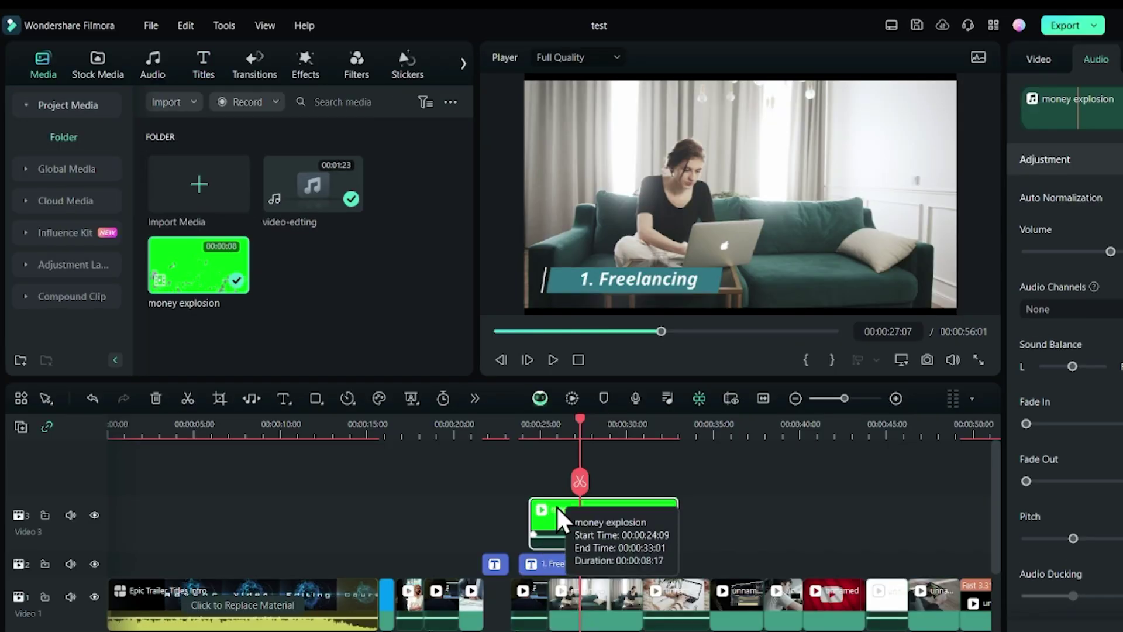
Chroma-key the money clip's green at offset -9, tolerance 55, then shift the clip later.
{"action": "left_click_drag", "start_coordinate": [579, 432], "coordinate": [565, 434]}
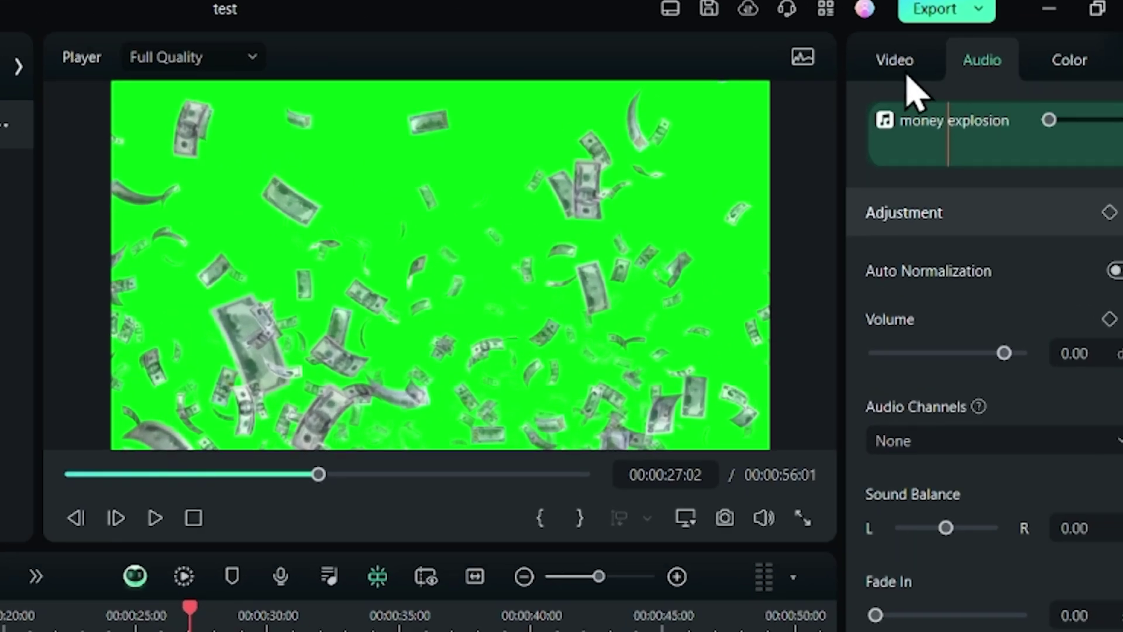
{"action": "left_click", "coordinate": [901, 64]}
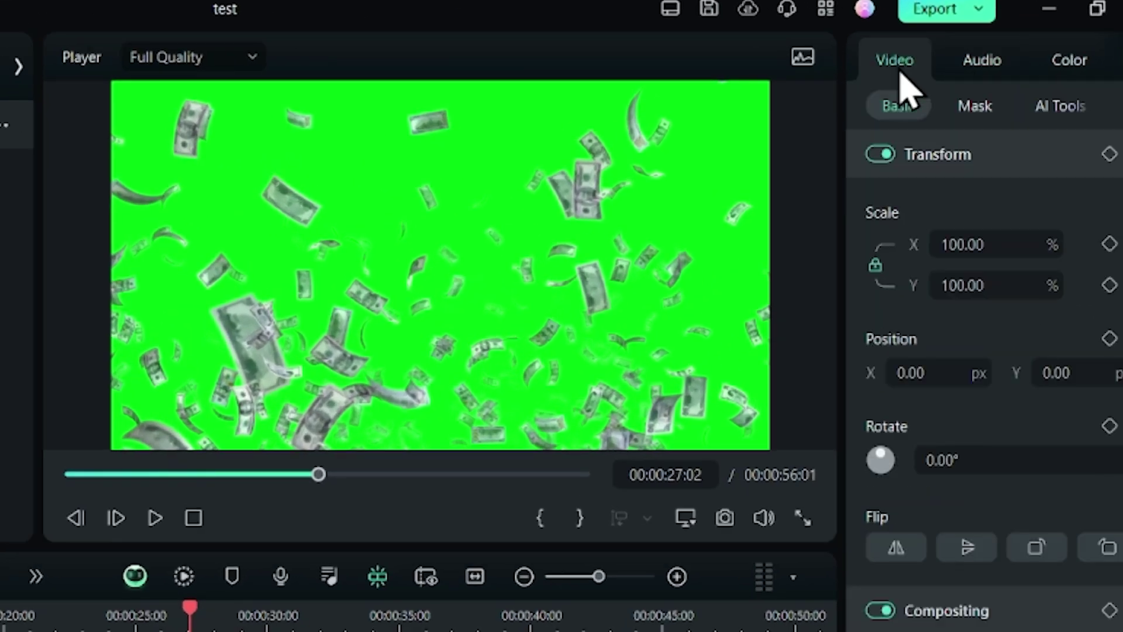
{"action": "left_click", "coordinate": [1047, 112]}
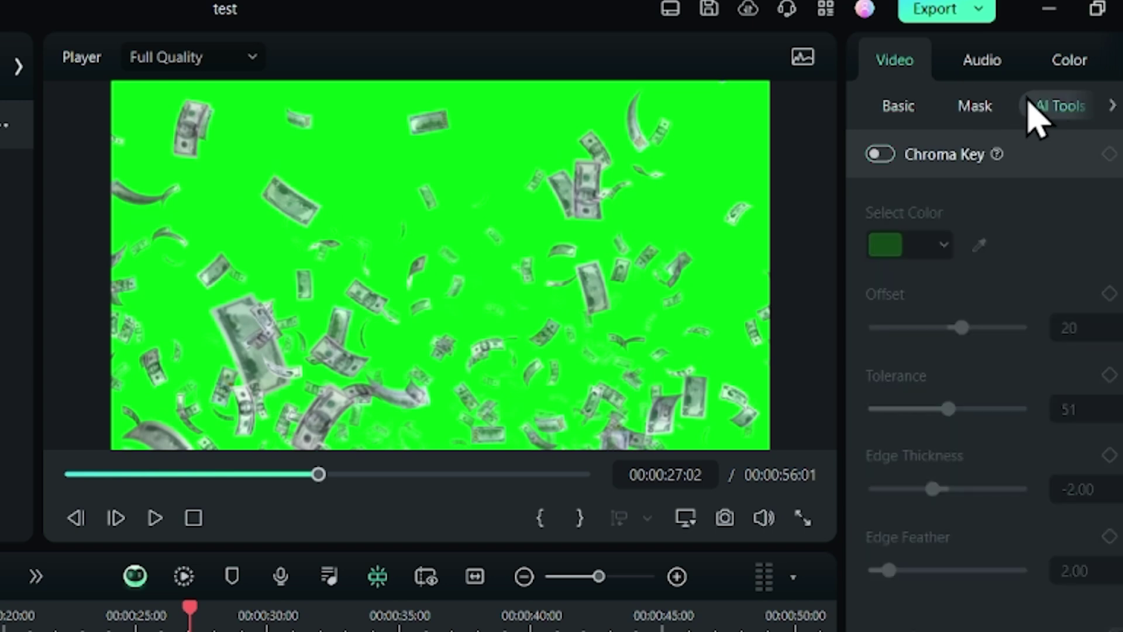
{"action": "left_click", "coordinate": [880, 154]}
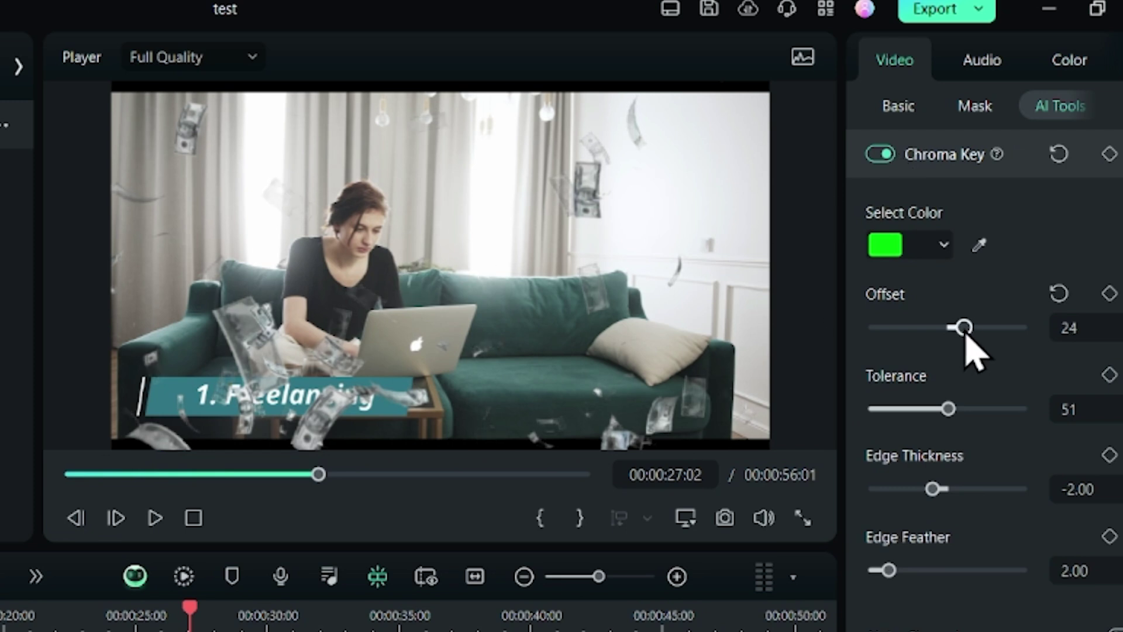
{"action": "left_click_drag", "start_coordinate": [960, 333], "coordinate": [942, 329]}
{"action": "mouse_move", "coordinate": [950, 410]}
{"action": "left_mouse_down"}
{"action": "mouse_move", "coordinate": [941, 411]}
{"action": "mouse_move", "coordinate": [960, 415]}
{"action": "left_mouse_up"}
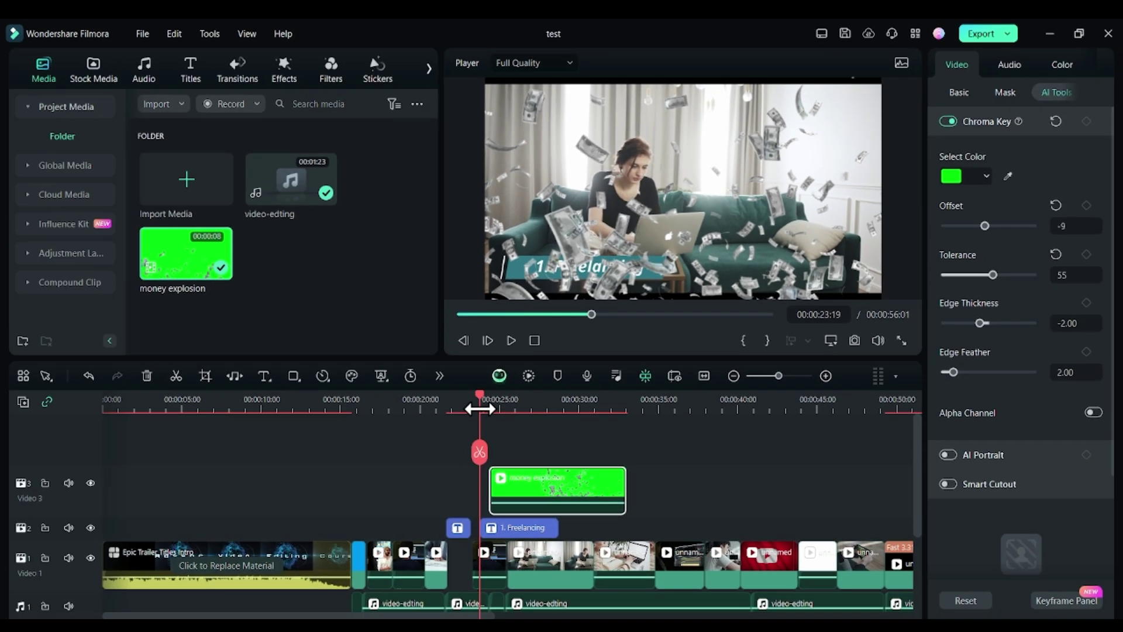
{"action": "mouse_move", "coordinate": [569, 484]}
{"action": "left_mouse_down"}
{"action": "mouse_move", "coordinate": [599, 485]}
{"action": "mouse_move", "coordinate": [555, 481]}
{"action": "left_mouse_up"}
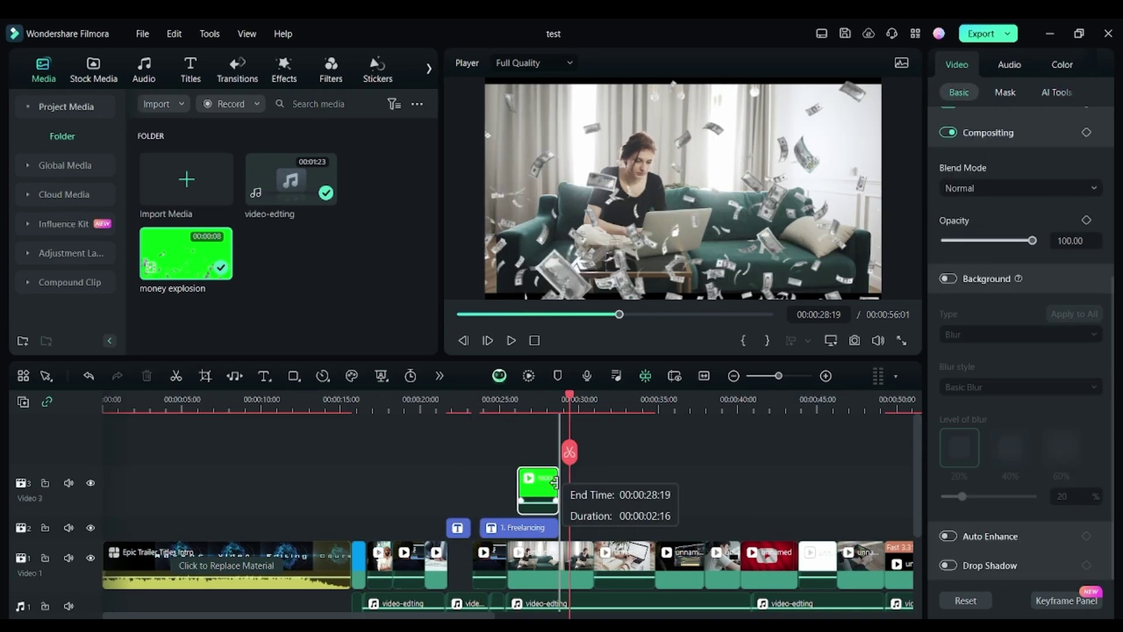
{"action": "left_click", "coordinate": [515, 402]}
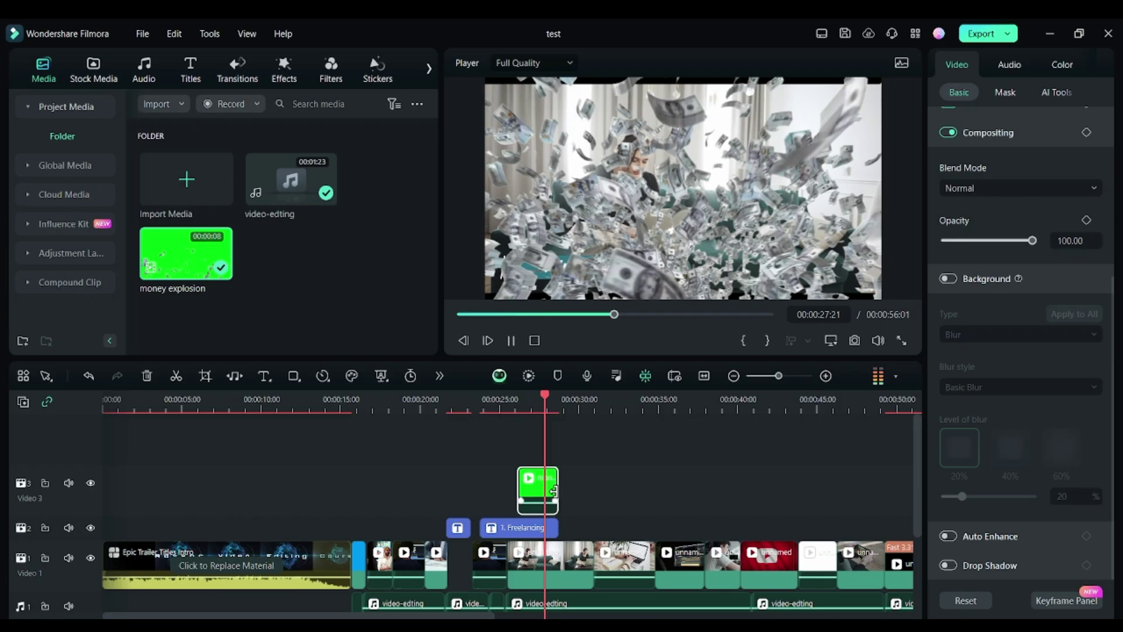
Pause playback and search the sound effects library for 'cash'.
{"action": "key", "text": "space"}
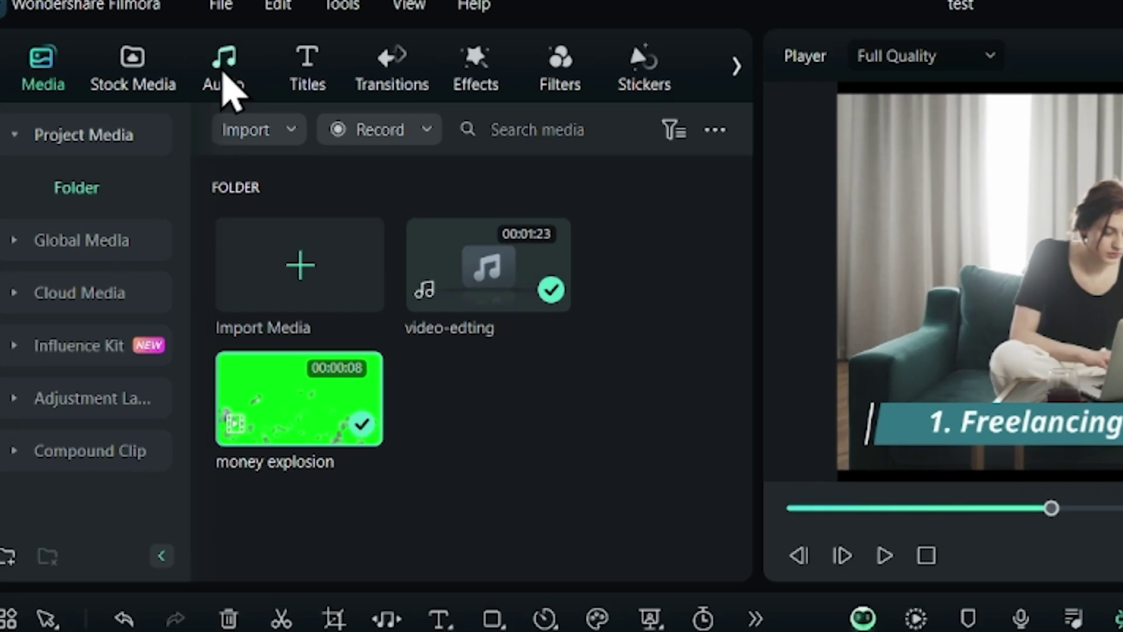
{"action": "left_click", "coordinate": [144, 73]}
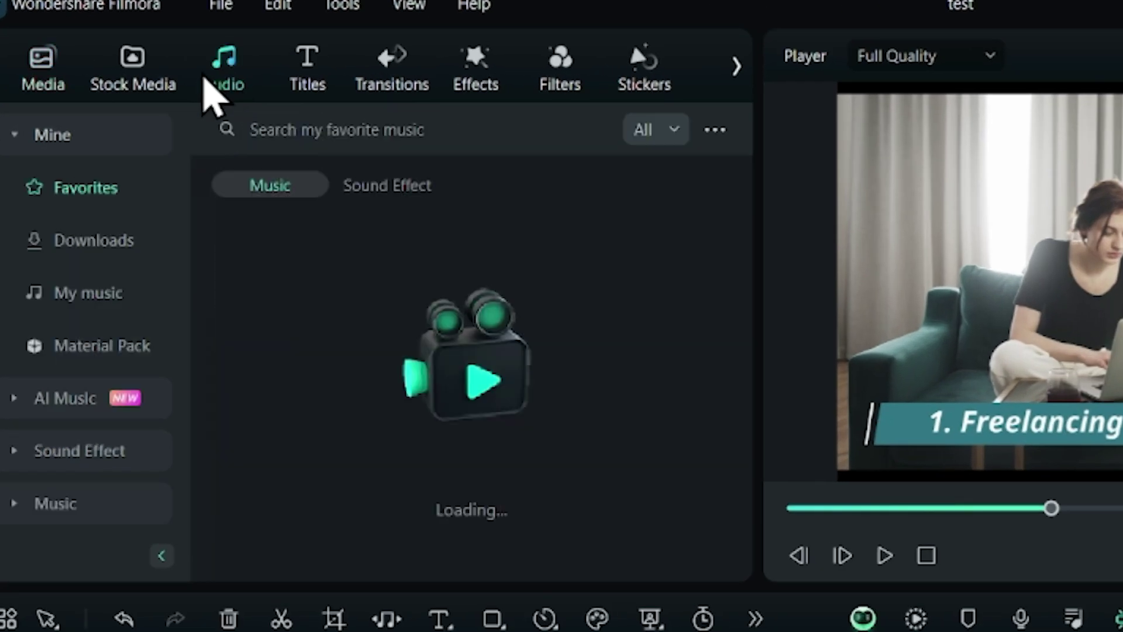
{"action": "left_click", "coordinate": [99, 453]}
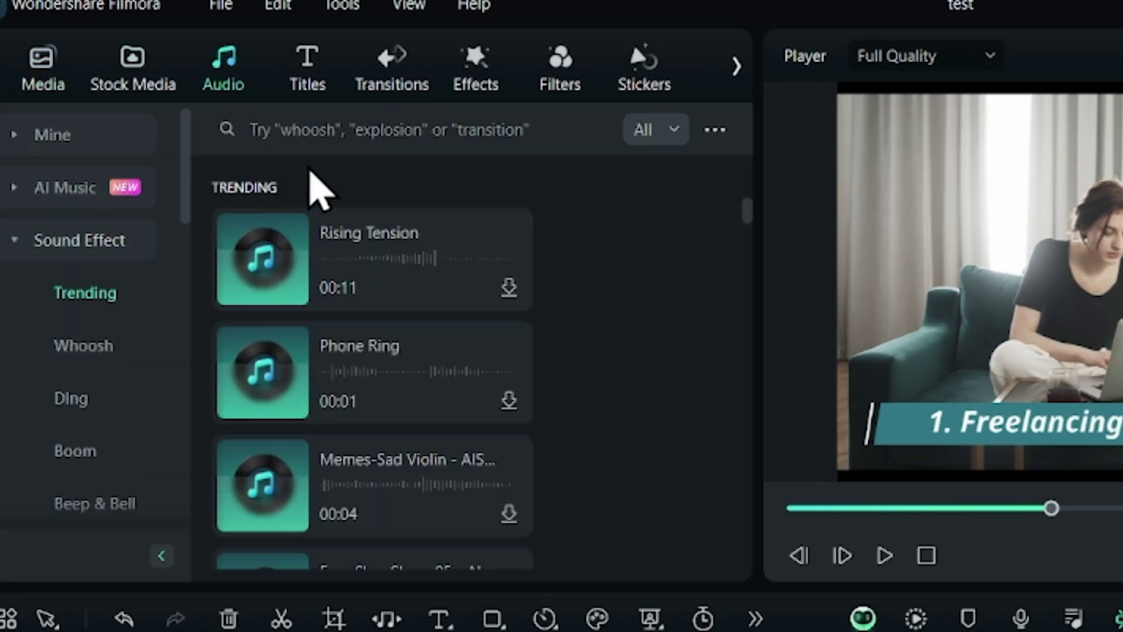
{"action": "left_click", "coordinate": [305, 130]}
{"action": "type", "text": "cash"}
{"action": "key", "text": "Return"}
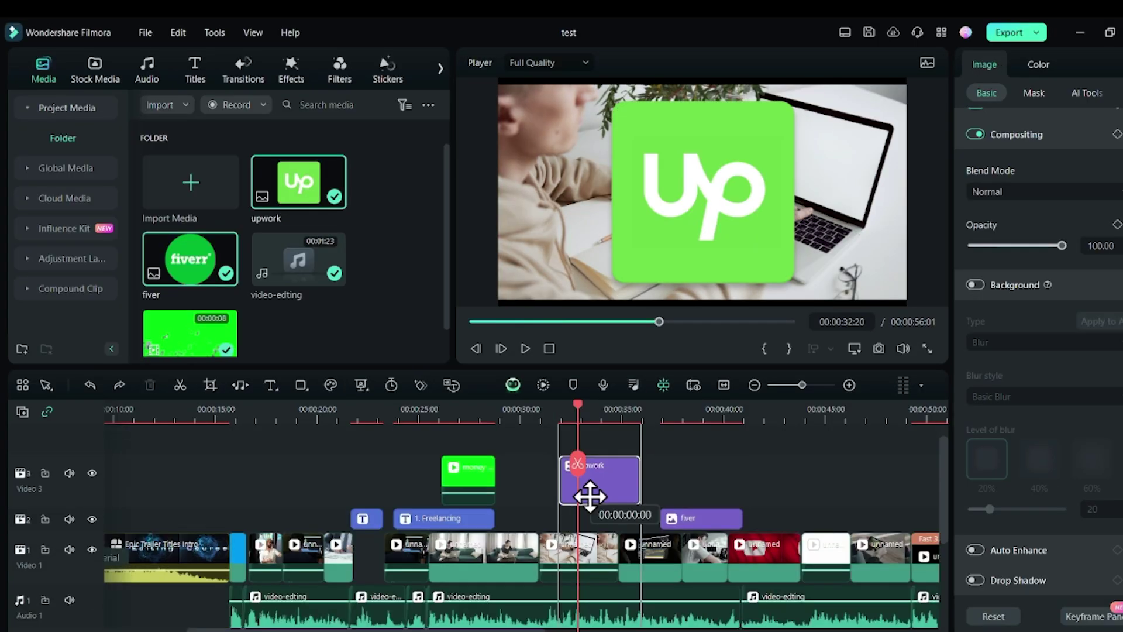
Stack the fiver logo below Upwork, trim both clips, and give Upwork a Soft shadow.
{"action": "left_click_drag", "start_coordinate": [667, 518], "coordinate": [585, 518]}
{"action": "left_click_drag", "start_coordinate": [653, 517], "coordinate": [617, 517]}
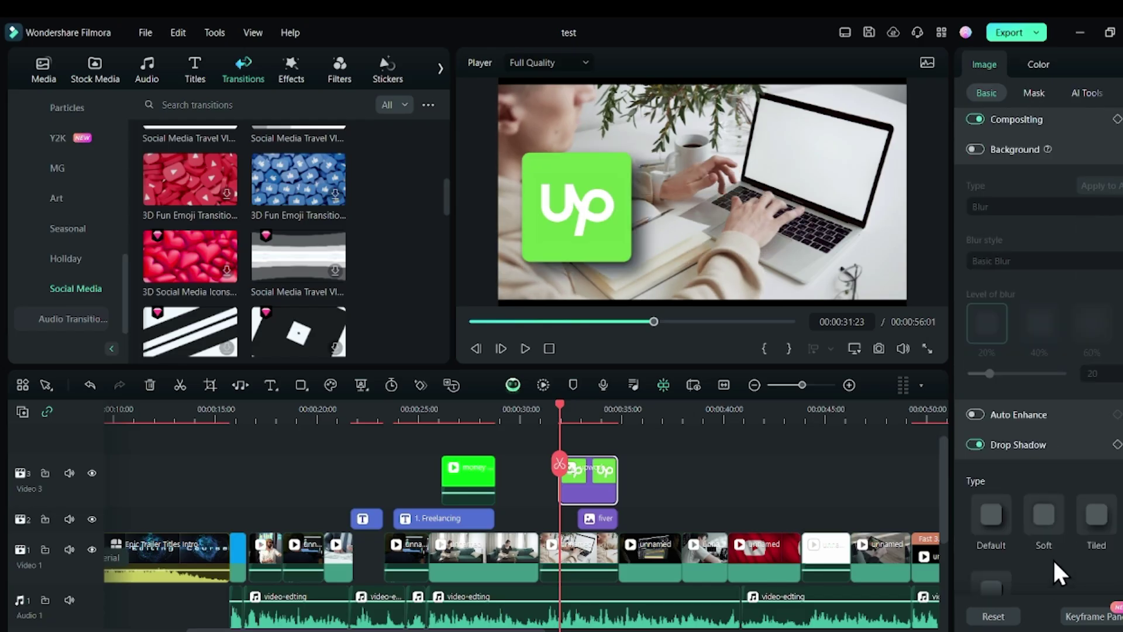
{"action": "left_click", "coordinate": [1046, 514]}
{"action": "left_click", "coordinate": [597, 518]}
{"action": "left_click", "coordinate": [595, 409]}
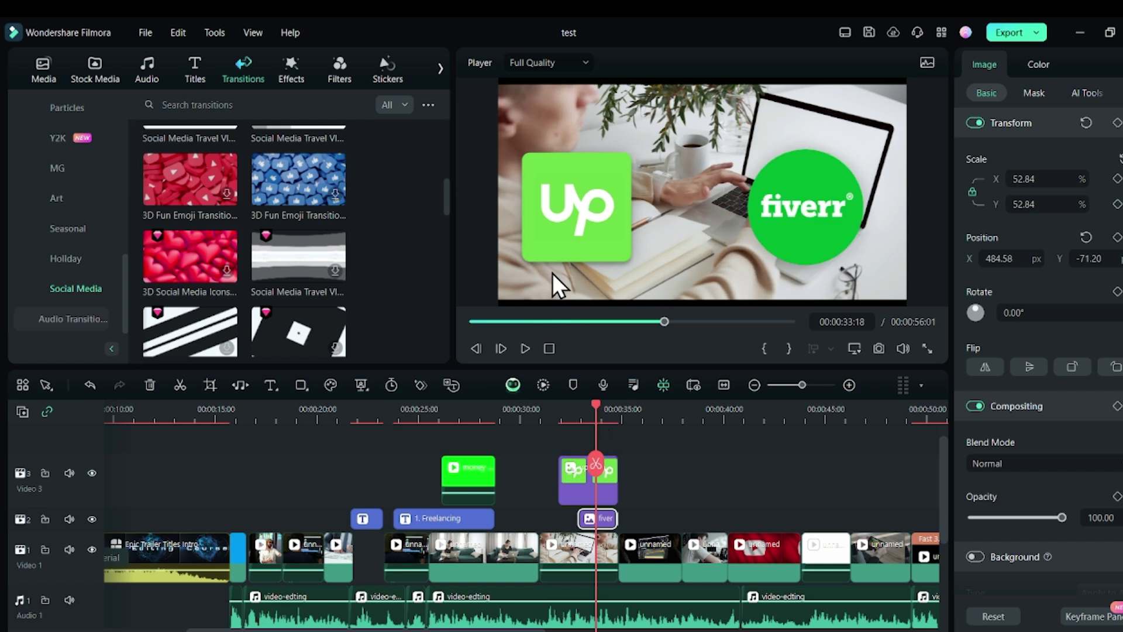
Keyframe Upwork's Position X so the logo slides in from the left, and preview it.
{"action": "left_click_drag", "start_coordinate": [594, 413], "coordinate": [561, 408]}
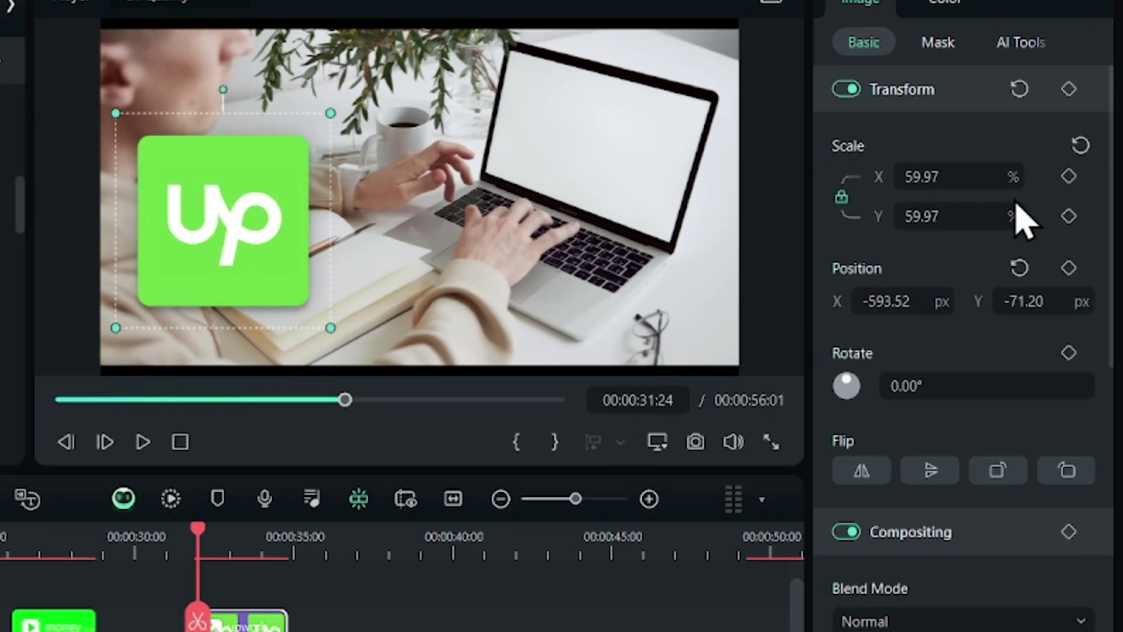
{"action": "left_click_drag", "start_coordinate": [884, 309], "coordinate": [707, 309]}
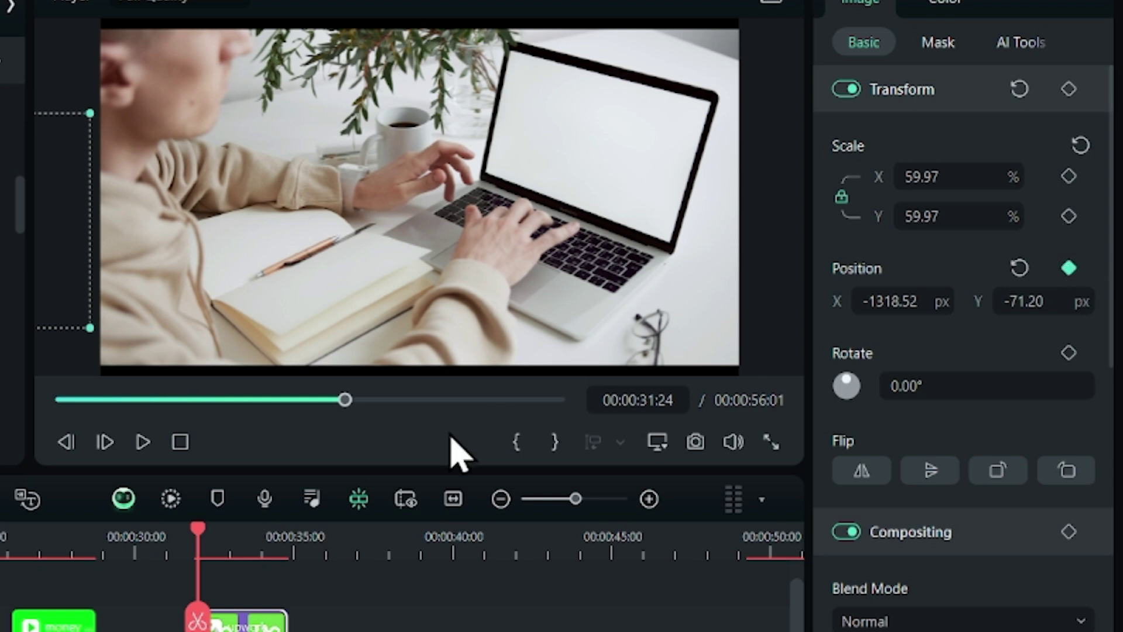
{"action": "mouse_move", "coordinate": [214, 522]}
{"action": "left_mouse_down"}
{"action": "mouse_move", "coordinate": [188, 532]}
{"action": "mouse_move", "coordinate": [208, 536]}
{"action": "left_mouse_up"}
{"action": "left_click_drag", "start_coordinate": [889, 301], "coordinate": [1058, 301]}
{"action": "left_click", "coordinate": [198, 535]}
{"action": "key", "text": "space"}
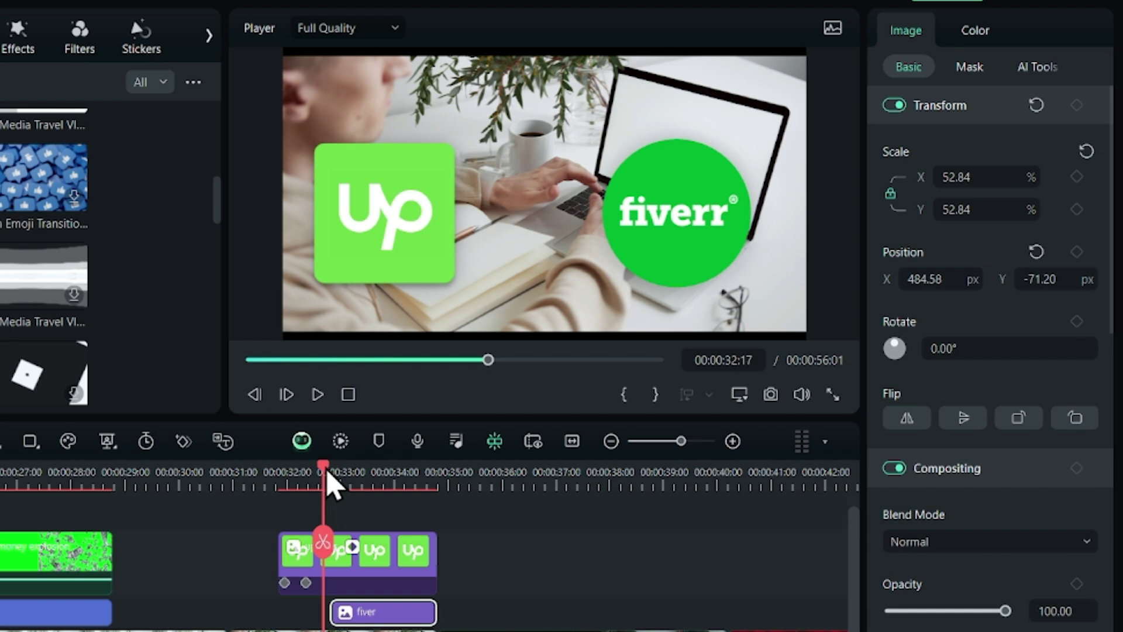
Keyframe the Fiverr logo's scale from 0 at 32:20 to 52 at 33:00.
{"action": "left_click_drag", "start_coordinate": [328, 483], "coordinate": [335, 491]}
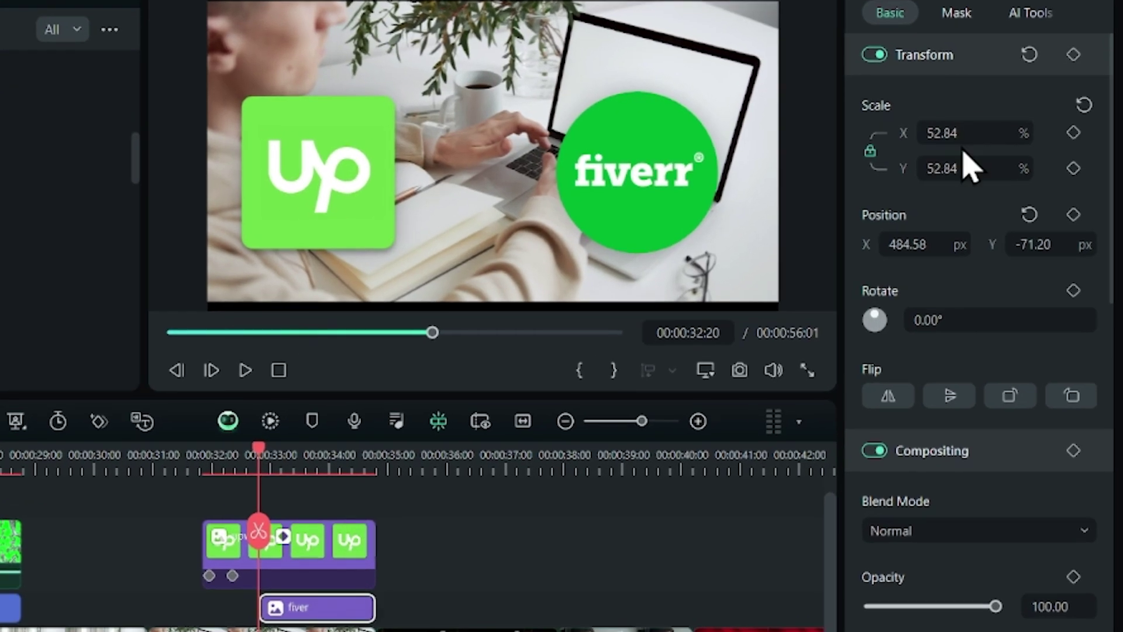
{"action": "key", "text": "Return"}
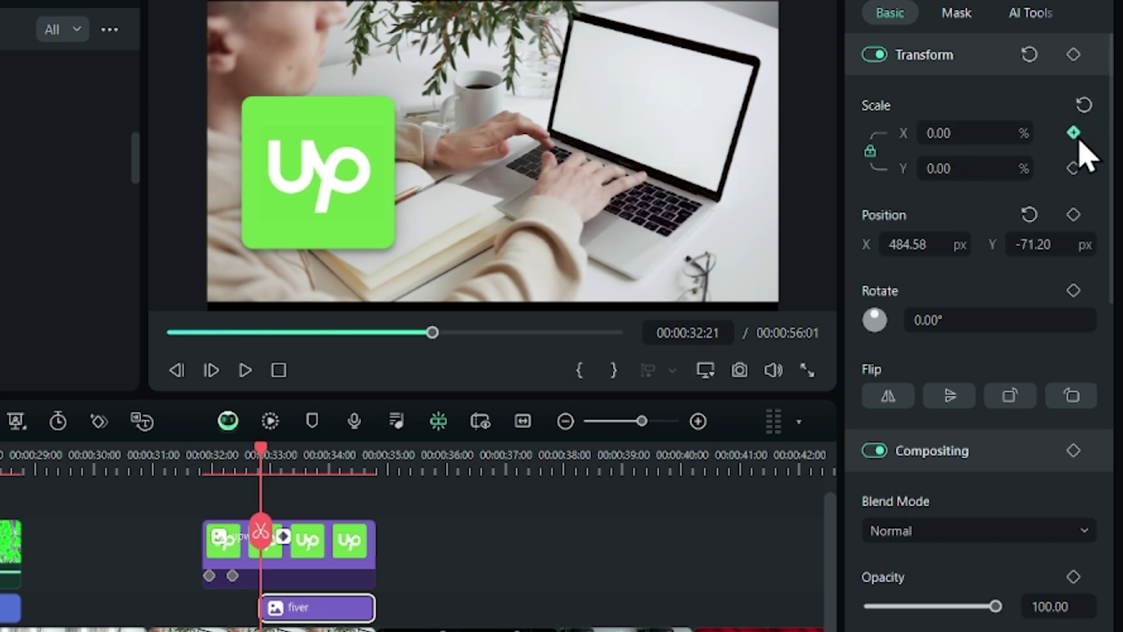
{"action": "left_click_drag", "start_coordinate": [265, 468], "coordinate": [278, 475]}
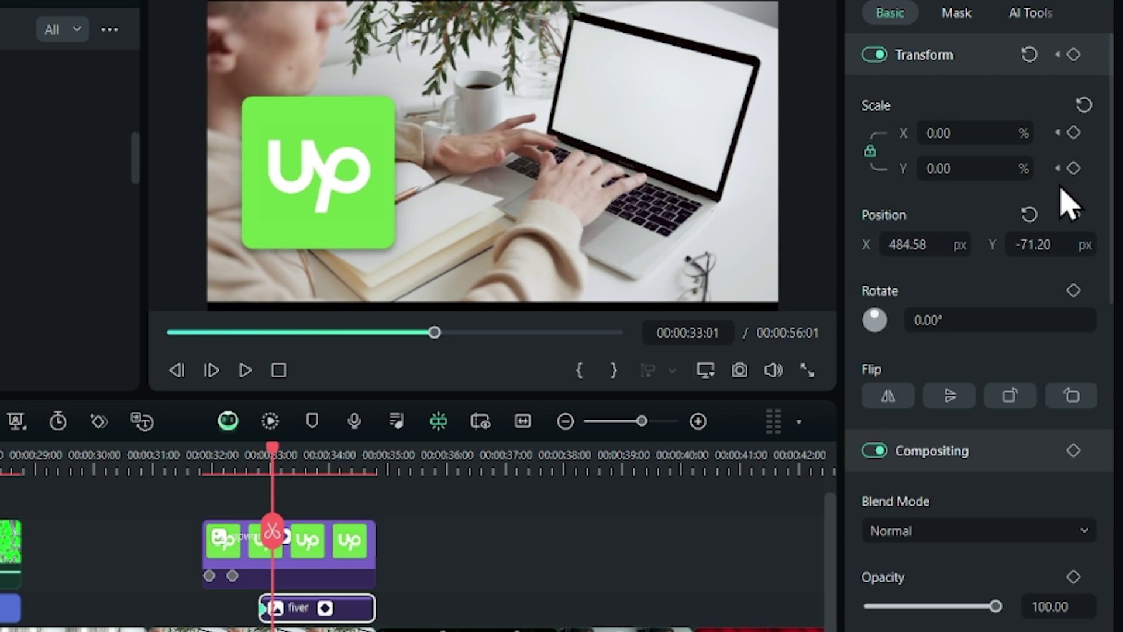
{"action": "left_click", "coordinate": [945, 140]}
{"action": "type", "text": "52"}
{"action": "key", "text": "Return"}
{"action": "key", "text": "space"}
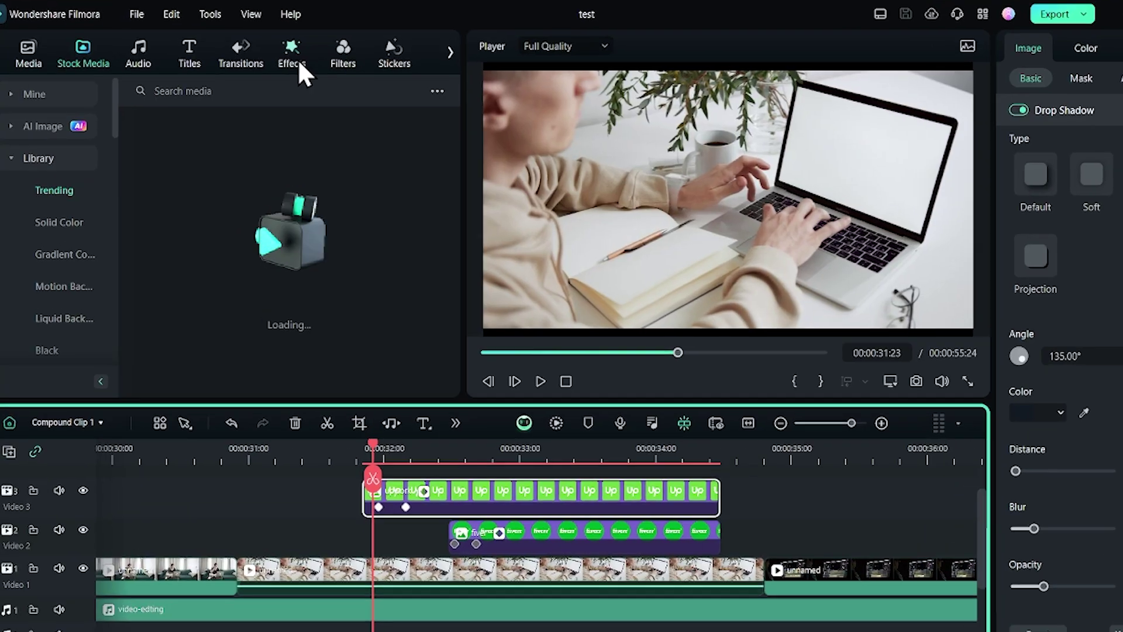
Search effects for 'wiggle', apply Mild to the Upwork and fiver logo clips, and preview.
{"action": "left_click", "coordinate": [296, 58]}
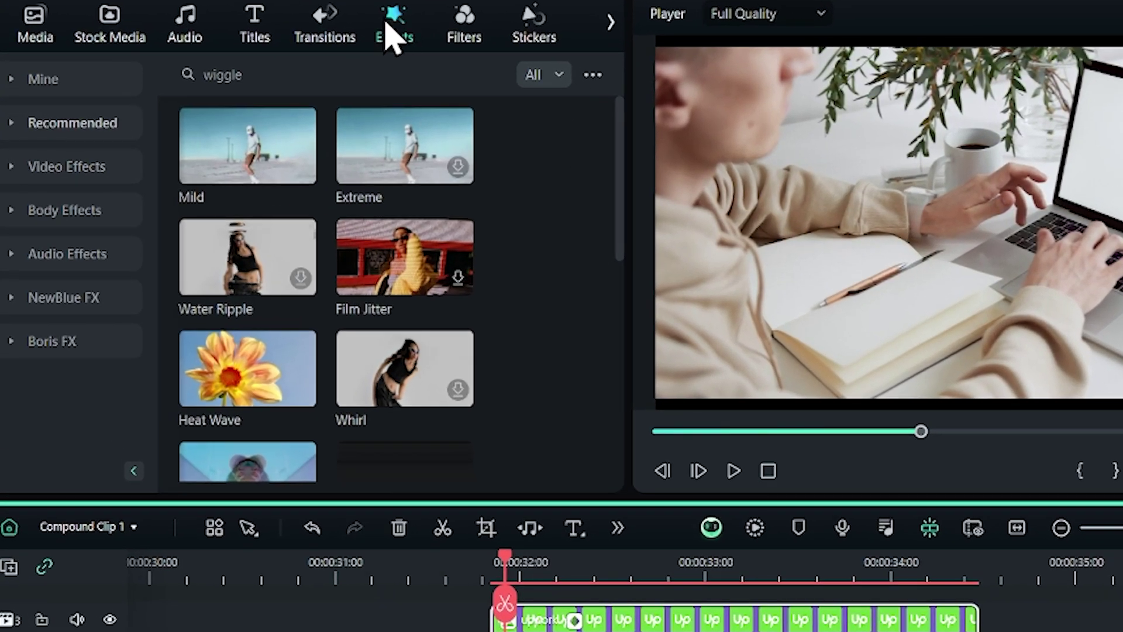
{"action": "type", "text": "wiggle"}
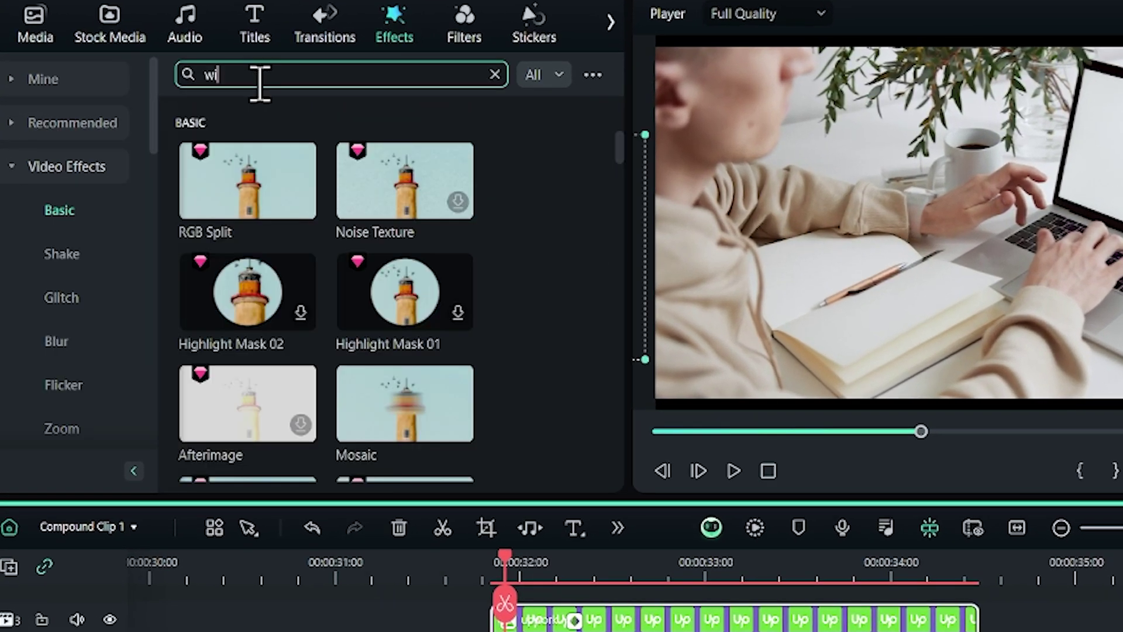
{"action": "key", "text": "Return"}
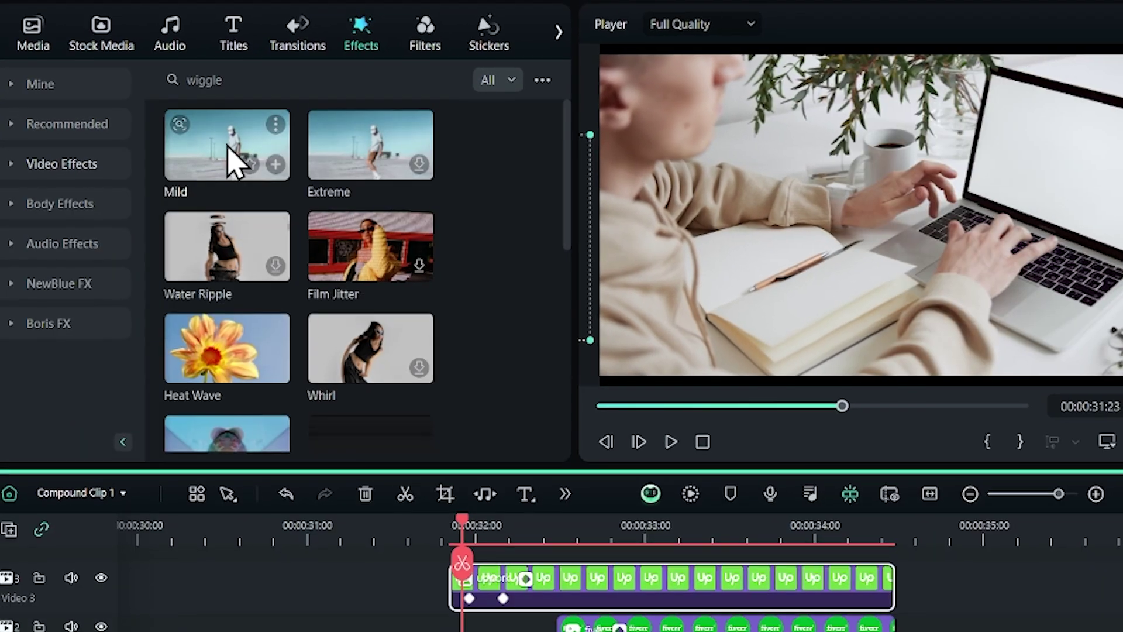
{"action": "left_click_drag", "start_coordinate": [231, 164], "coordinate": [497, 591]}
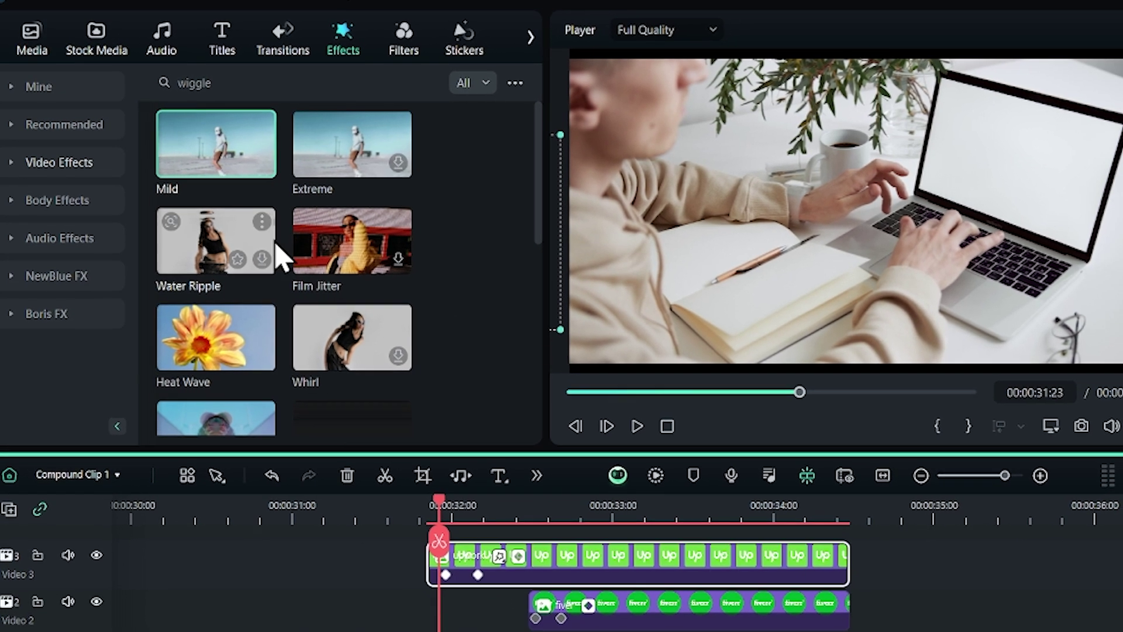
{"action": "left_click_drag", "start_coordinate": [220, 146], "coordinate": [515, 592]}
{"action": "key", "text": "space"}
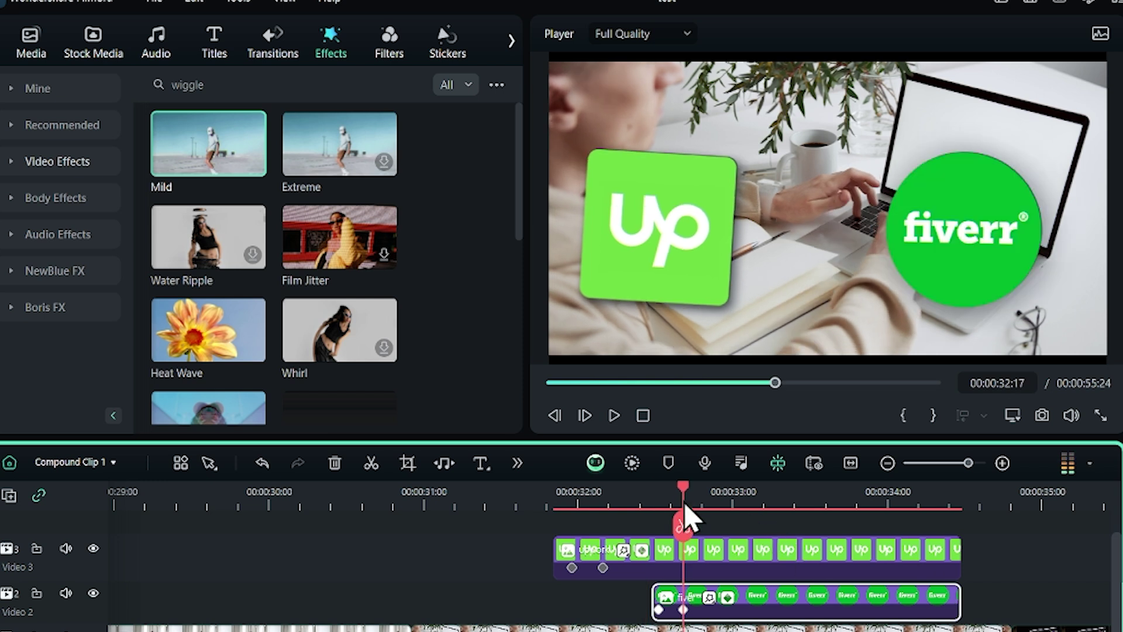
{"action": "left_click_drag", "start_coordinate": [681, 489], "coordinate": [939, 540]}
{"action": "left_click", "coordinate": [884, 467]}
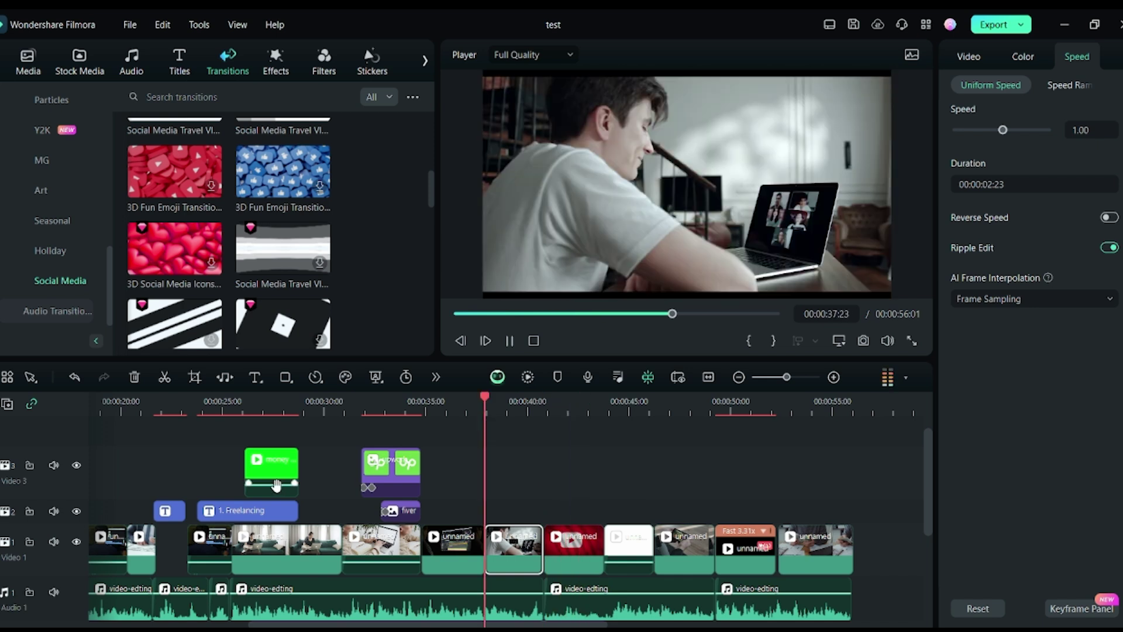
Copy the Freelancing title to 00:40, retype it as 'YouTube', and preview the YouTube scene.
{"action": "left_click", "coordinate": [237, 515]}
{"action": "key", "text": "ctrl+c"}
{"action": "left_click", "coordinate": [534, 403]}
{"action": "key", "text": "ctrl+v"}
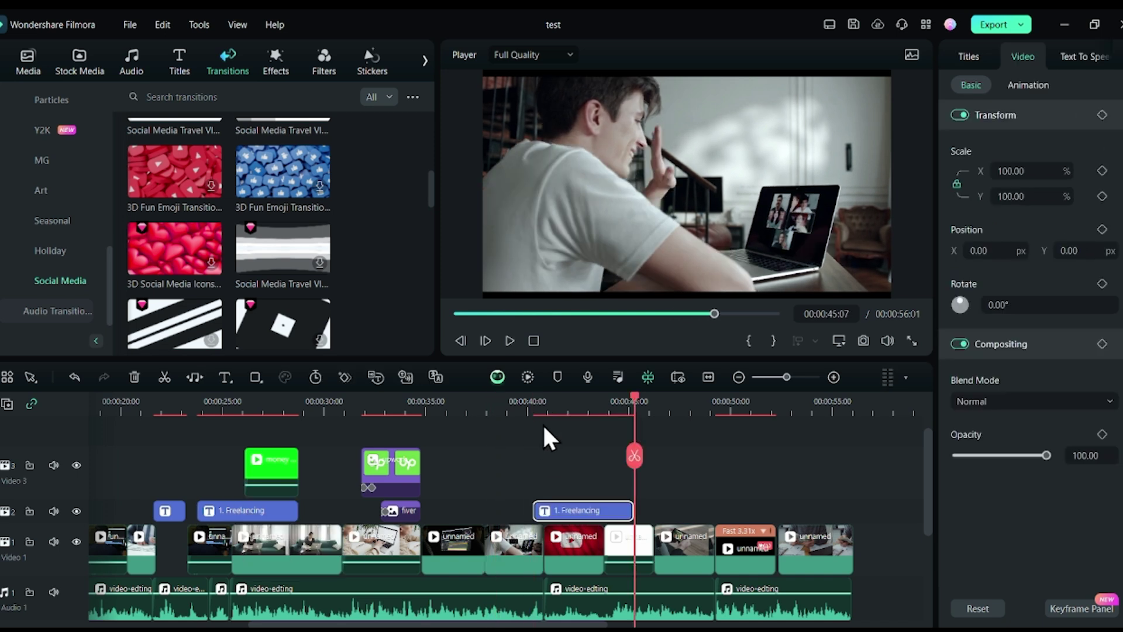
{"action": "left_click", "coordinate": [566, 403]}
{"action": "double_click", "coordinate": [644, 267]}
{"action": "type", "text": "YouTube"}
{"action": "left_click", "coordinate": [573, 550]}
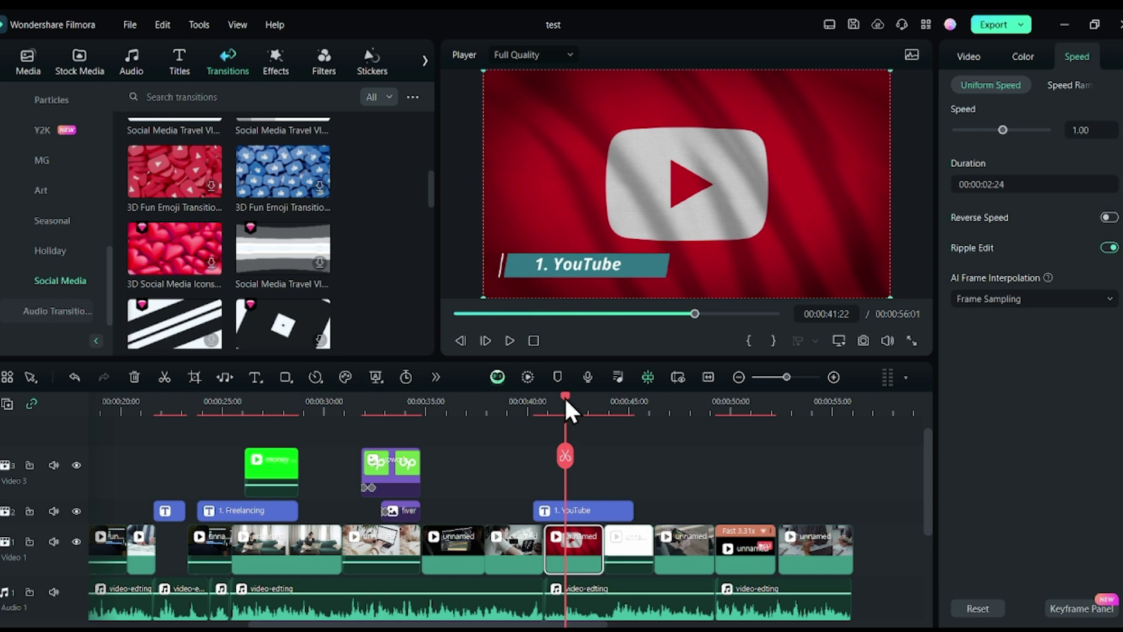
{"action": "left_click_drag", "start_coordinate": [564, 397], "coordinate": [539, 402]}
{"action": "key", "text": "space"}
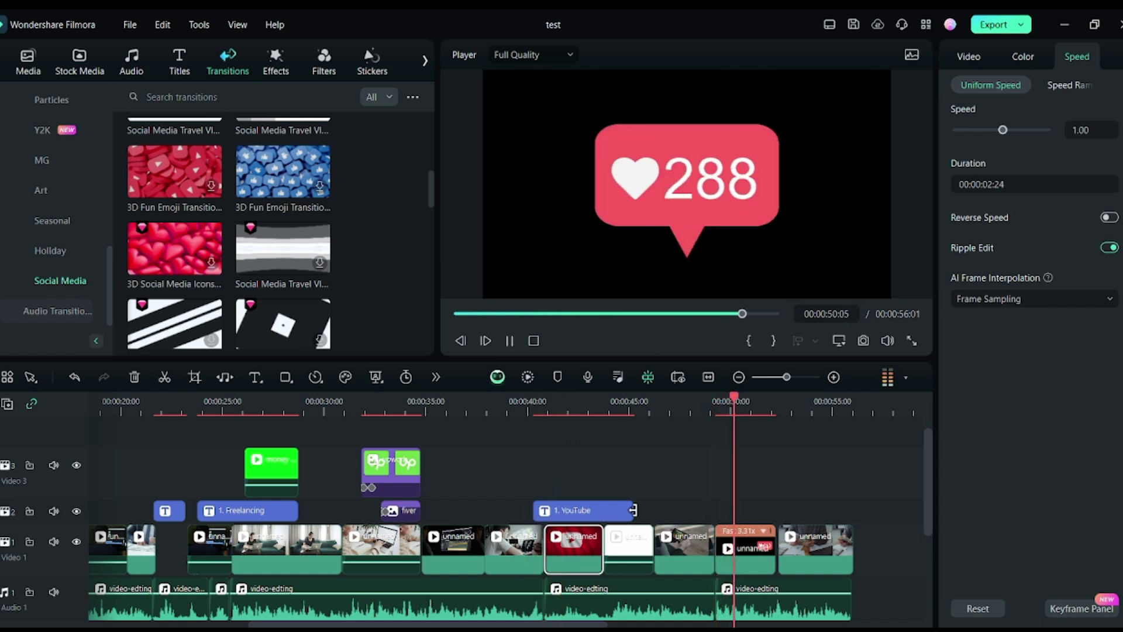
{"action": "key", "text": "space"}
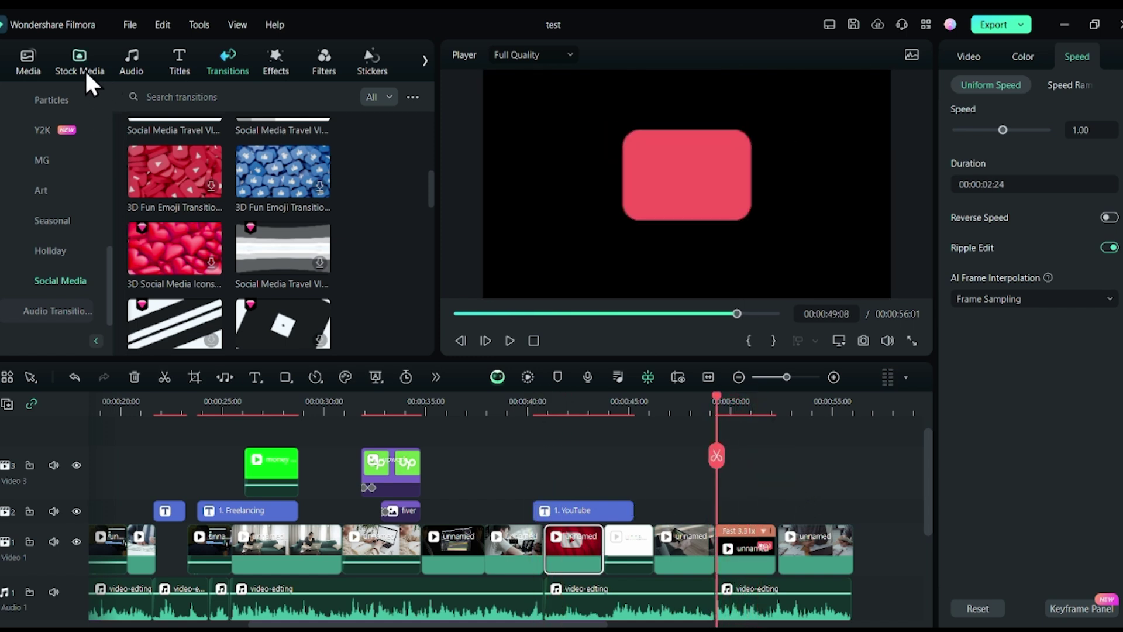
Search sound effects for 'data count' and add High Tech-Micro Computing-Periodic at 00:49 on Audio 2.
{"action": "left_click", "coordinate": [131, 62]}
{"action": "left_click", "coordinate": [58, 161]}
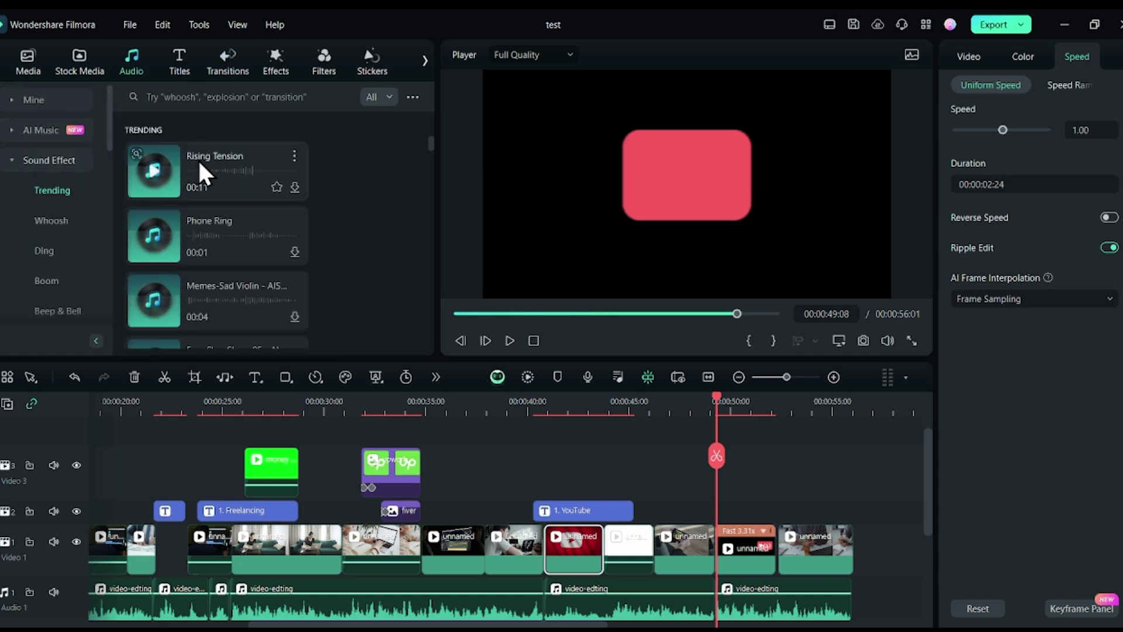
{"action": "left_click", "coordinate": [234, 97]}
{"action": "type", "text": "data count"}
{"action": "key", "text": "Return"}
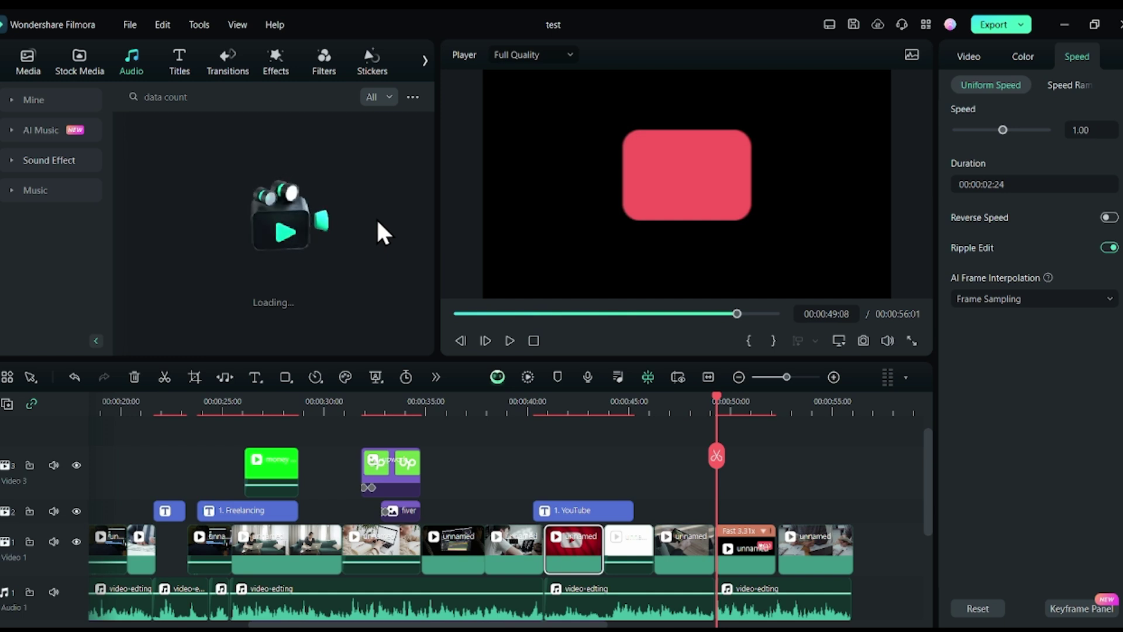
{"action": "left_click", "coordinate": [153, 224]}
{"action": "scroll", "coordinate": [193, 243], "scroll_direction": "up", "scroll_amount": 3}
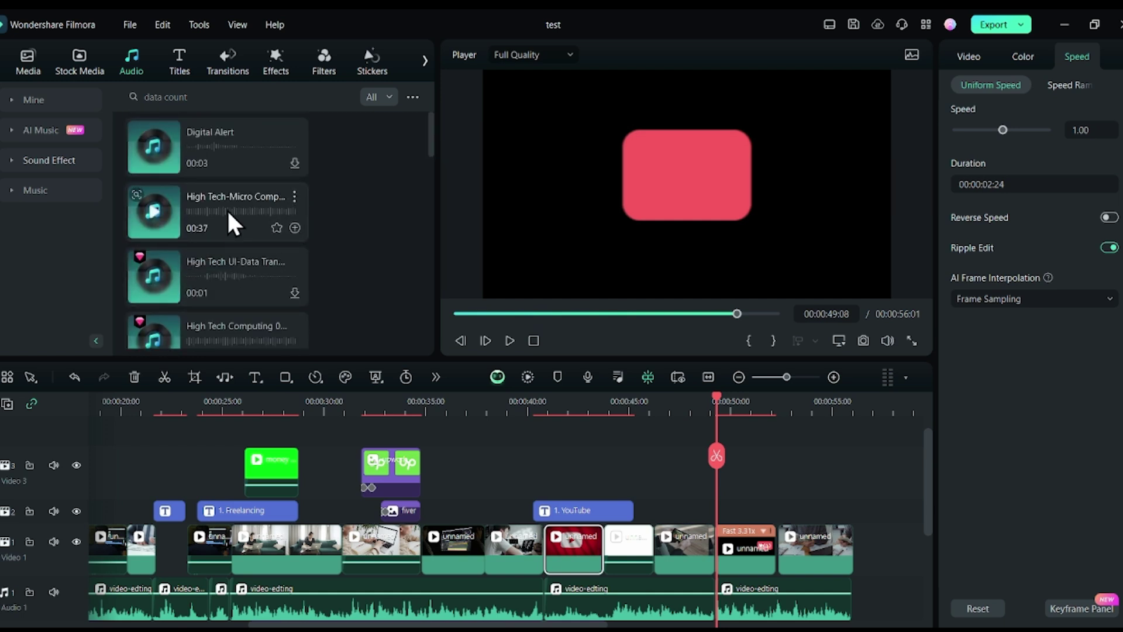
{"action": "left_click_drag", "start_coordinate": [213, 205], "coordinate": [735, 598]}
{"action": "key", "text": "shift+z"}
Trim the sound effect clip shorter and set the playhead to 00:00:52:24.
{"action": "left_click_drag", "start_coordinate": [883, 585], "coordinate": [556, 585]}
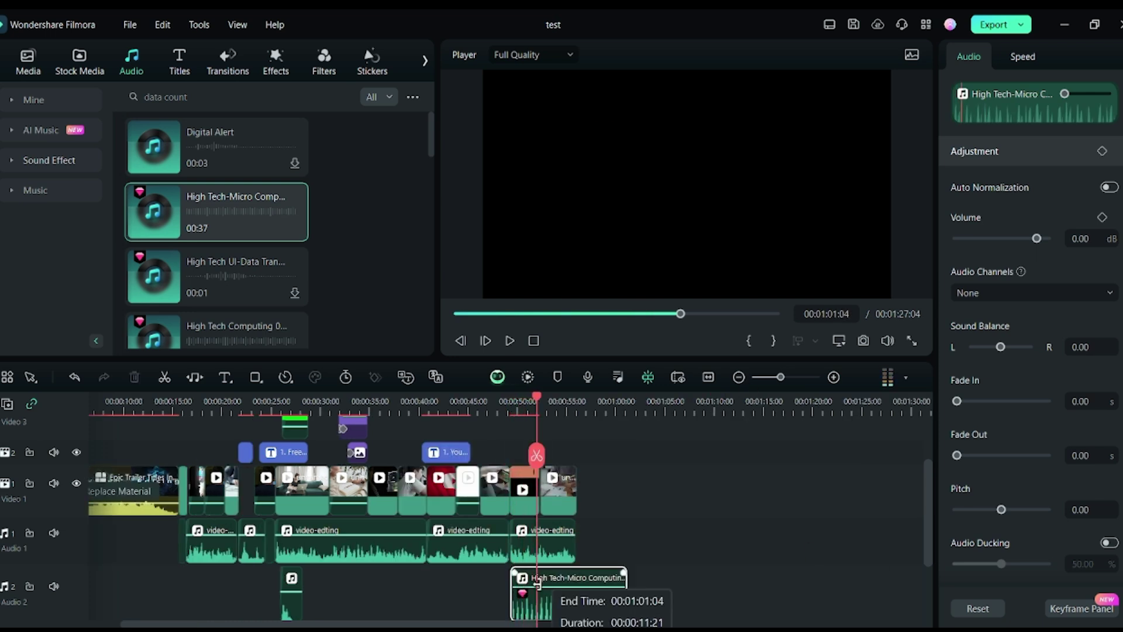
{"action": "left_click", "coordinate": [560, 399]}
{"action": "scroll", "coordinate": [560, 399], "scroll_direction": "up", "scroll_amount": 3}
{"action": "left_click_drag", "start_coordinate": [561, 400], "coordinate": [553, 400]}
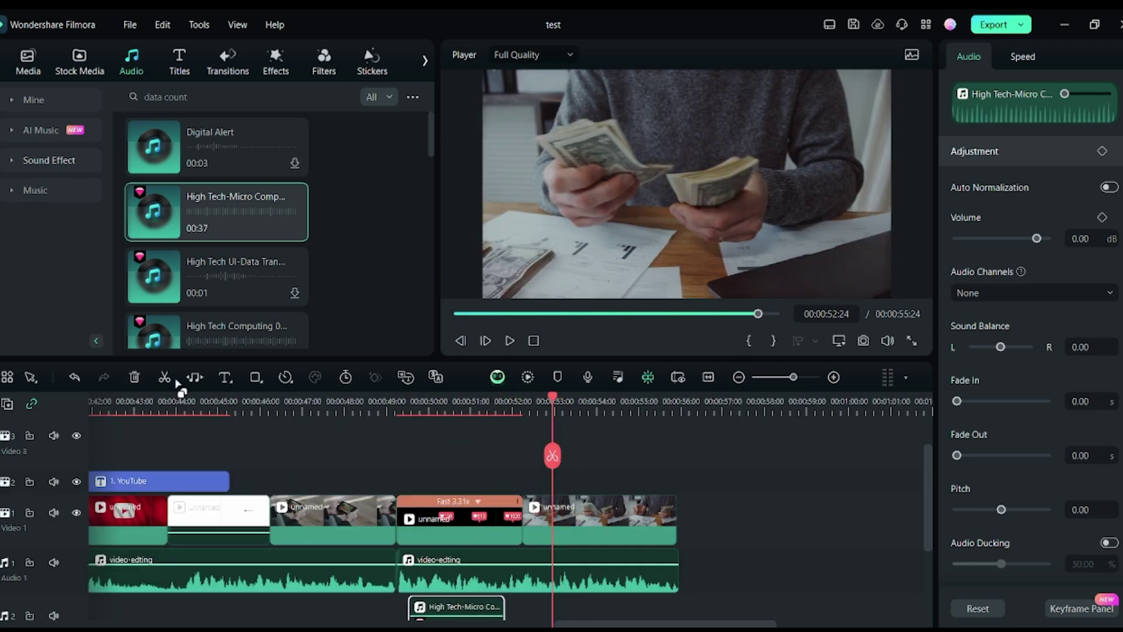
Add a Quick Text 'Ads' title at the playhead and enlarge its text size.
{"action": "left_click", "coordinate": [224, 378]}
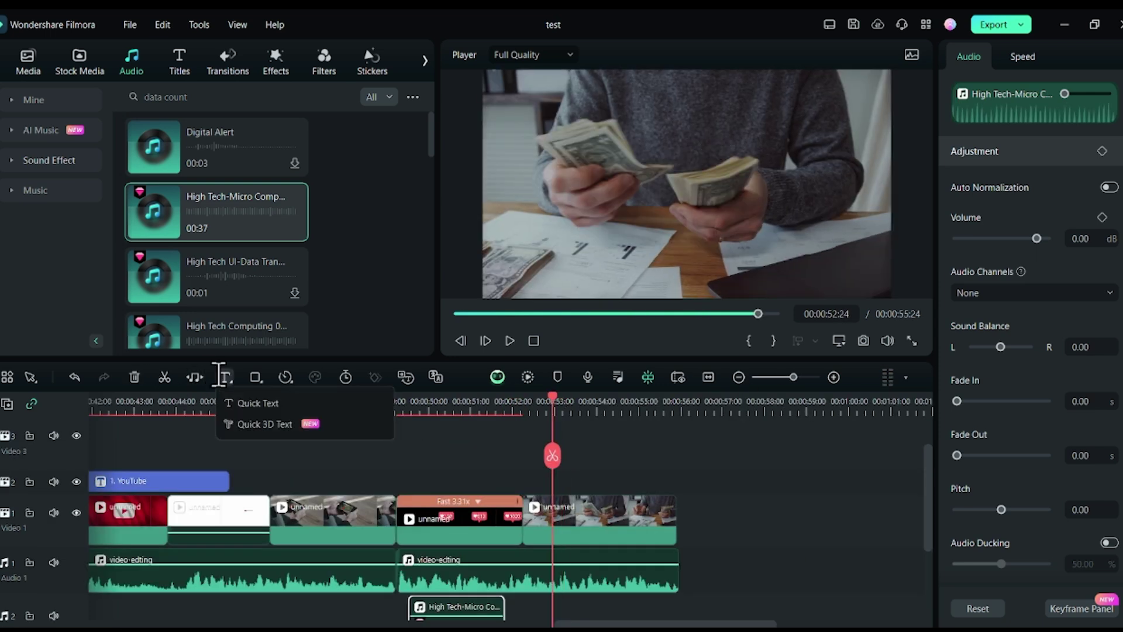
{"action": "left_click", "coordinate": [264, 401]}
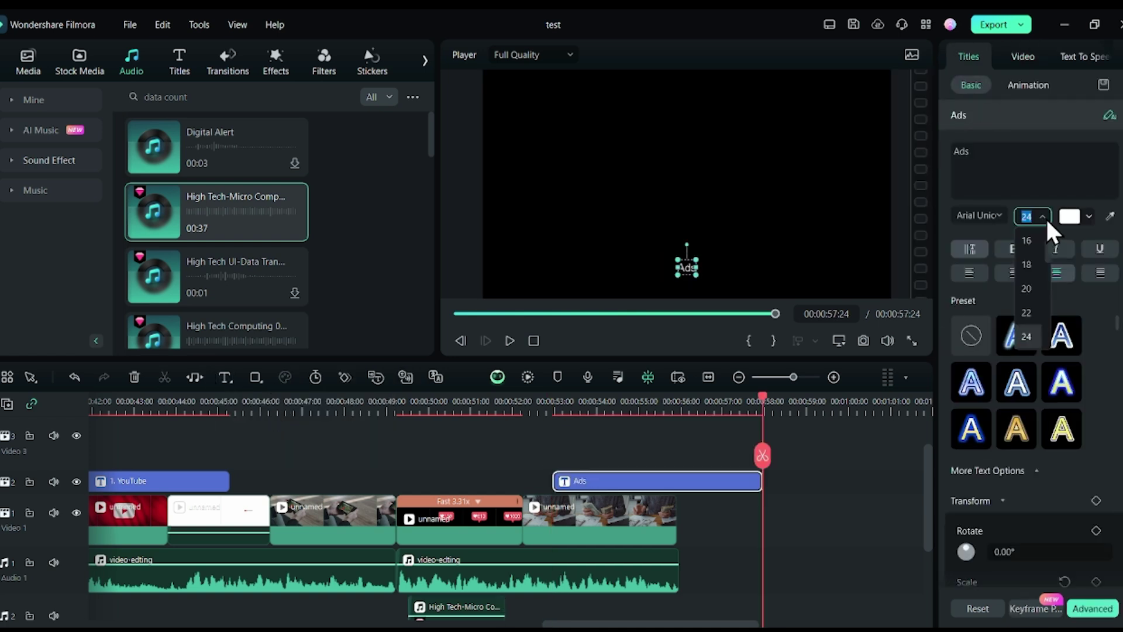
{"action": "left_click", "coordinate": [1020, 234]}
{"action": "left_click", "coordinate": [980, 216]}
{"action": "left_click", "coordinate": [1011, 501]}
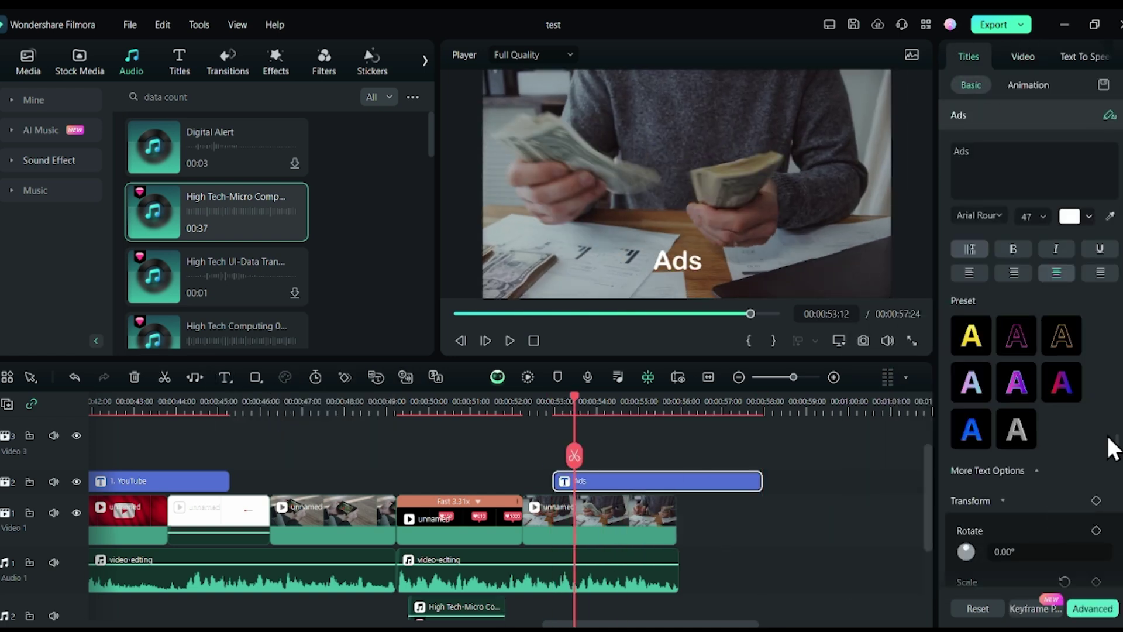
{"action": "scroll", "coordinate": [981, 526], "scroll_direction": "down", "scroll_amount": 3}
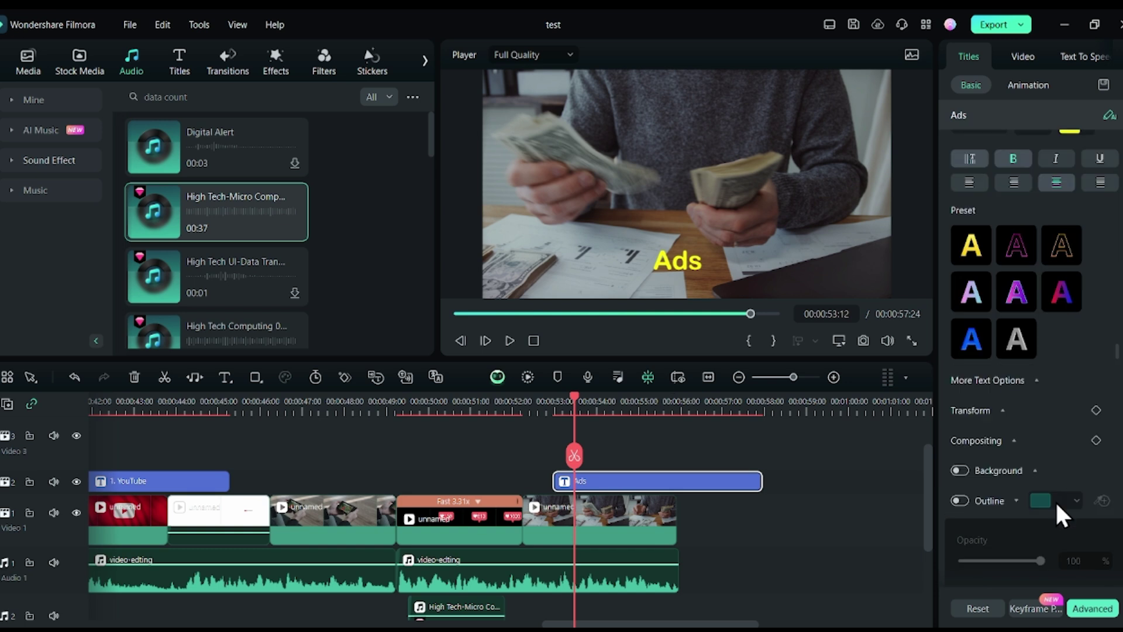
{"action": "scroll", "coordinate": [1055, 507], "scroll_direction": "down", "scroll_amount": 2}
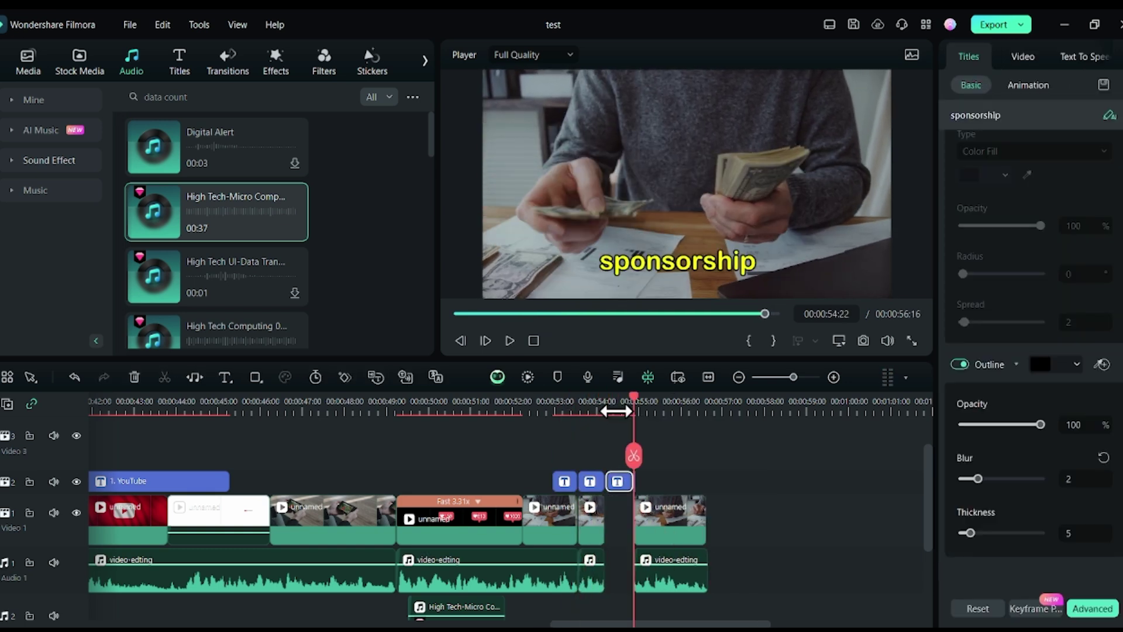
{"action": "left_click", "coordinate": [620, 430]}
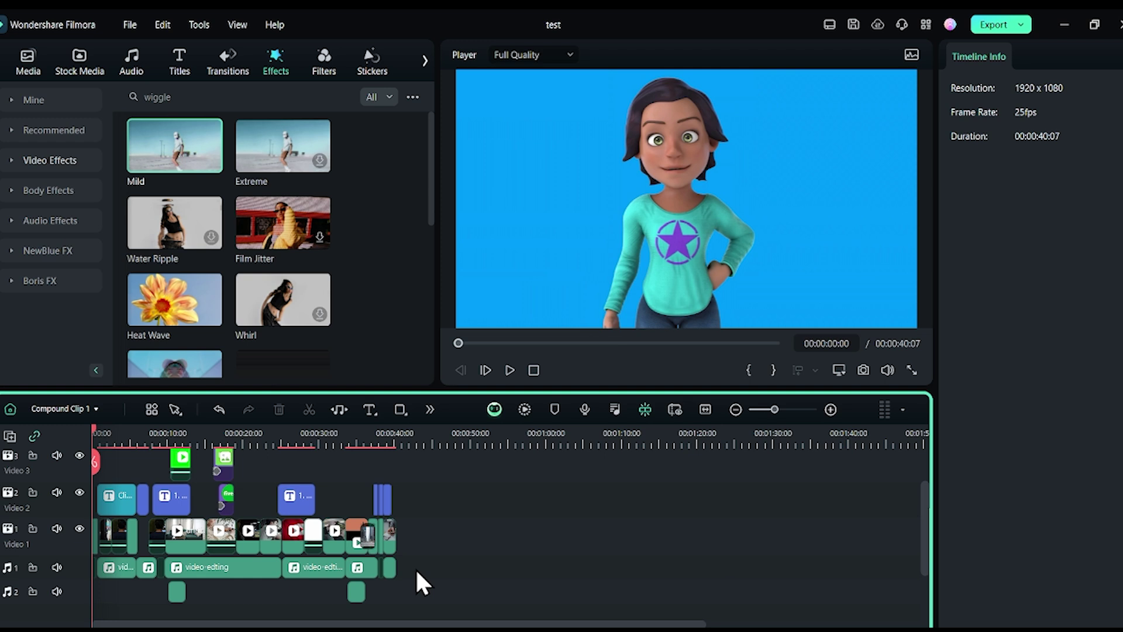
Transcribe the Audio 1 voiceover clips into SRT subtitles with Speech-to-Text.
{"action": "left_click_drag", "start_coordinate": [417, 573], "coordinate": [86, 560]}
{"action": "right_click", "coordinate": [248, 570]}
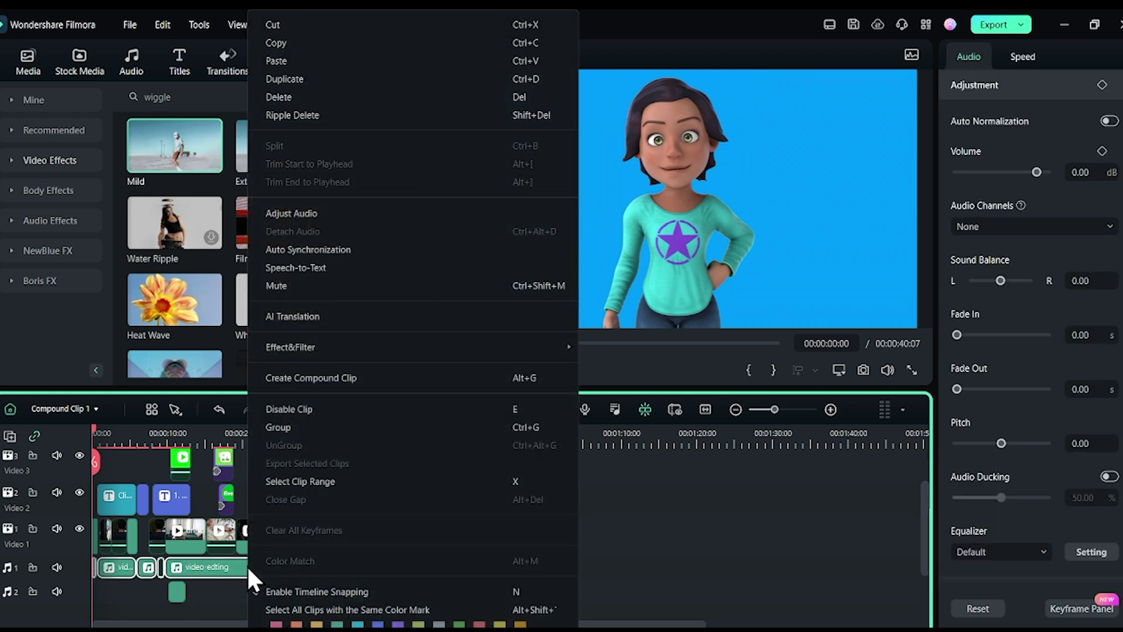
{"action": "left_click", "coordinate": [302, 269]}
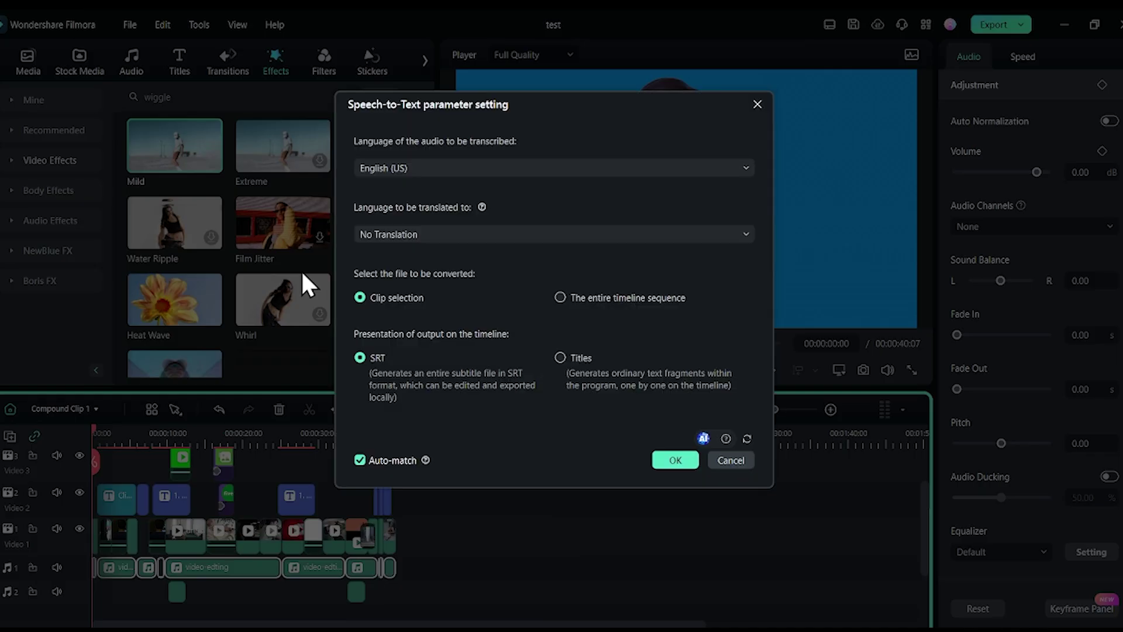
{"action": "left_click", "coordinate": [675, 460]}
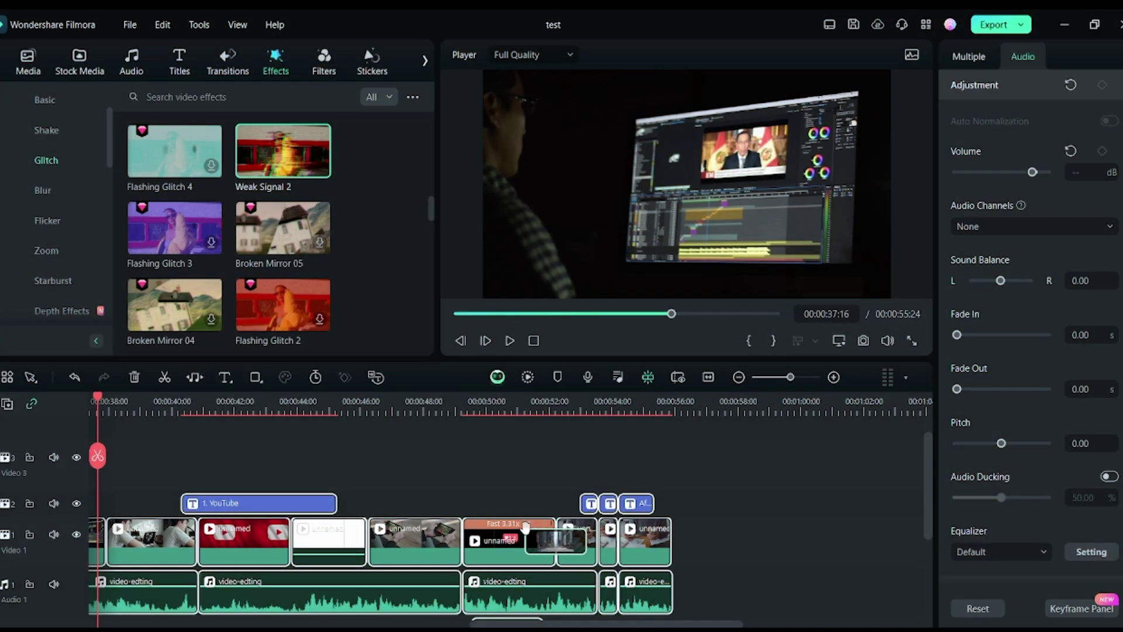
{"action": "scroll", "coordinate": [525, 529], "scroll_direction": "down", "scroll_amount": 2}
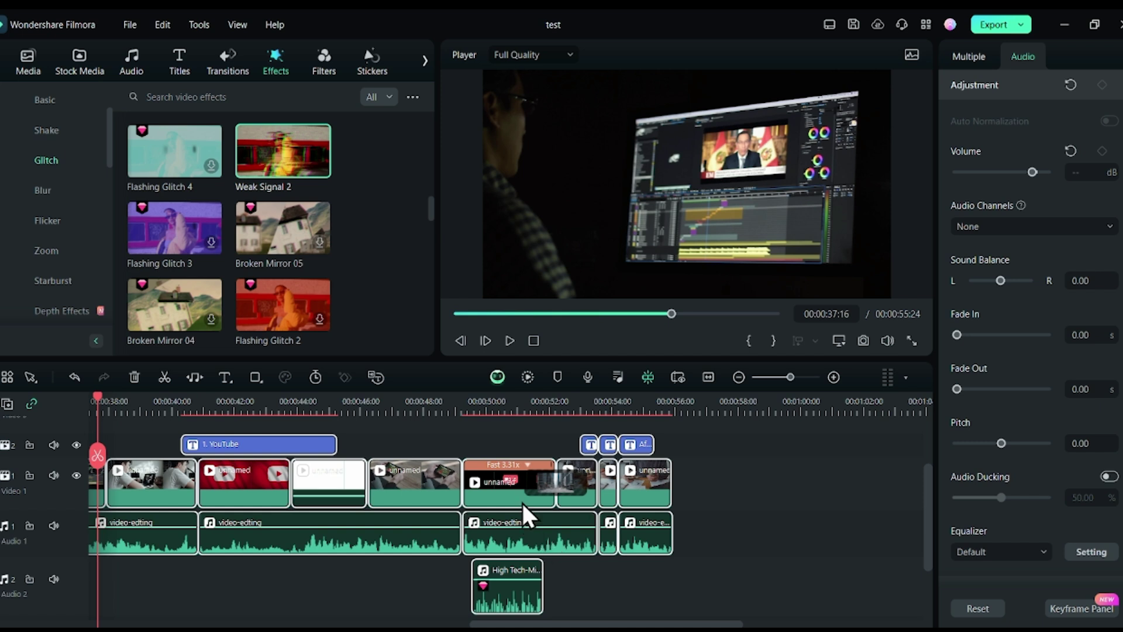
Combine the timeline clips into a compound clip, keeping the default name.
{"action": "right_click", "coordinate": [527, 535]}
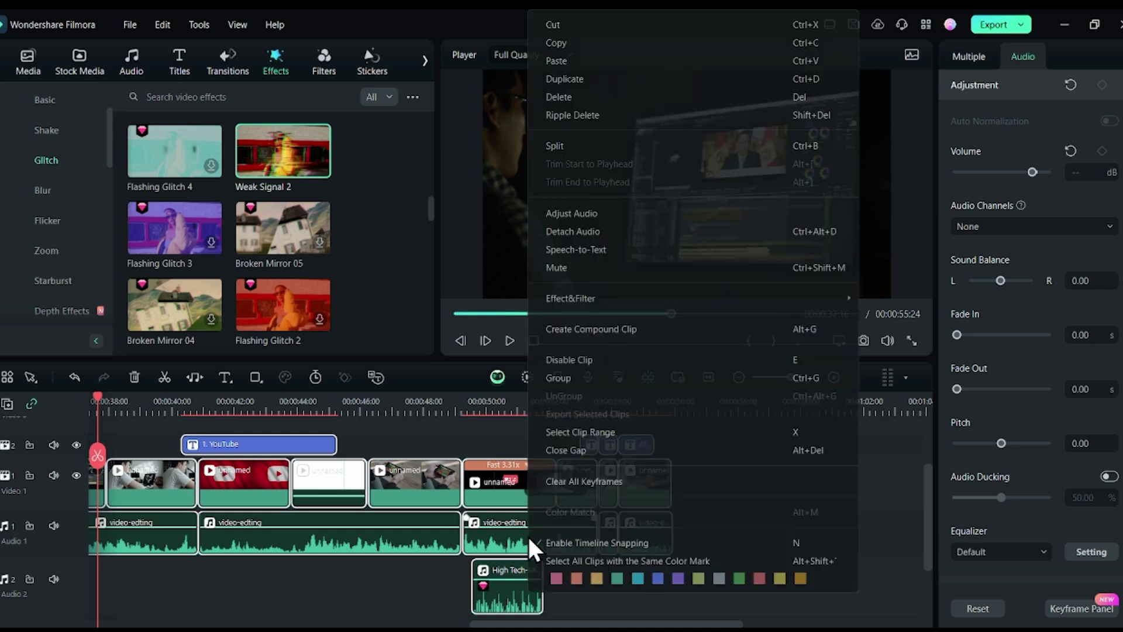
{"action": "left_click", "coordinate": [630, 327]}
{"action": "left_click", "coordinate": [637, 342]}
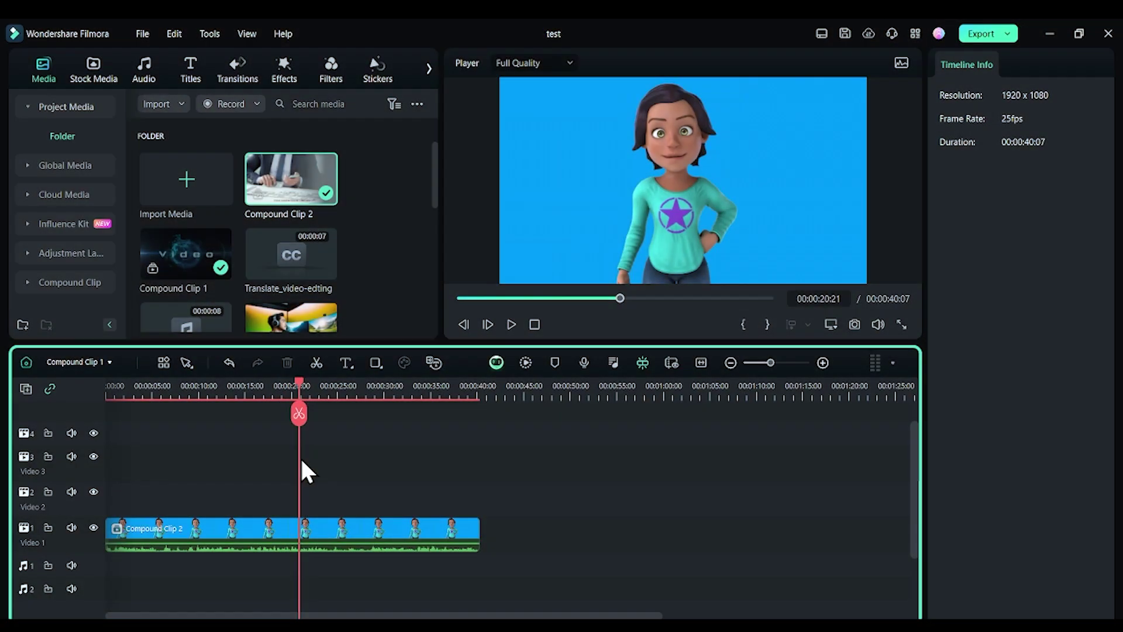
Export the compound clip as test-1.mp4, a local MP4 at 1920x1080 and 25 fps.
{"action": "left_click_drag", "start_coordinate": [301, 462], "coordinate": [457, 497]}
{"action": "left_click", "coordinate": [446, 530]}
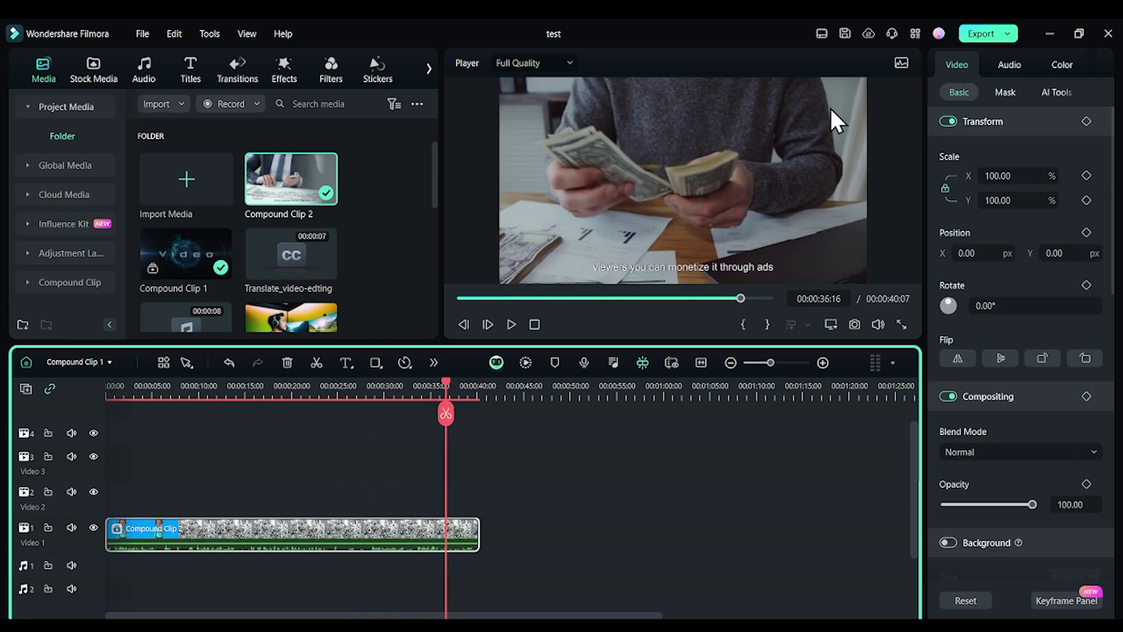
{"action": "left_click", "coordinate": [983, 34]}
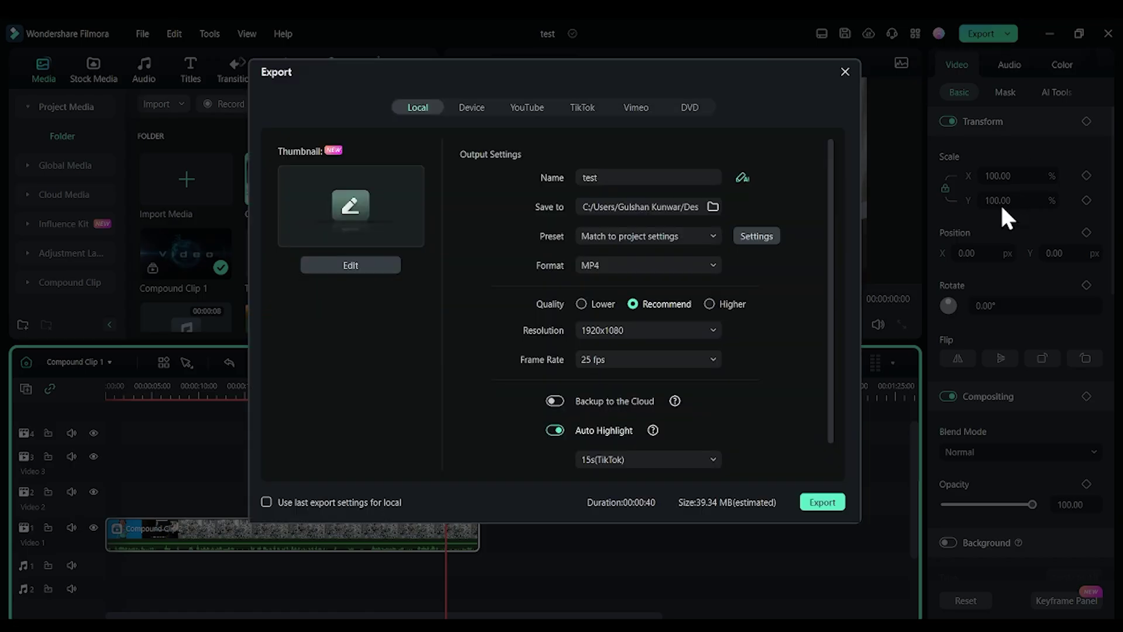
{"action": "scroll", "coordinate": [620, 211], "scroll_direction": "down", "scroll_amount": 1}
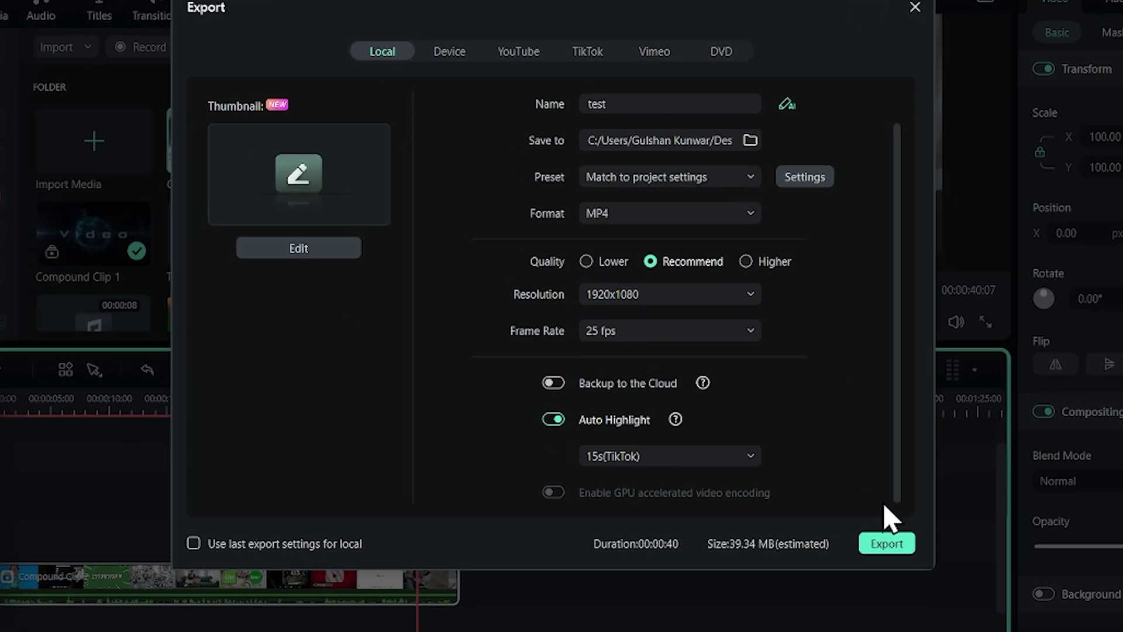
{"action": "left_click", "coordinate": [887, 543]}
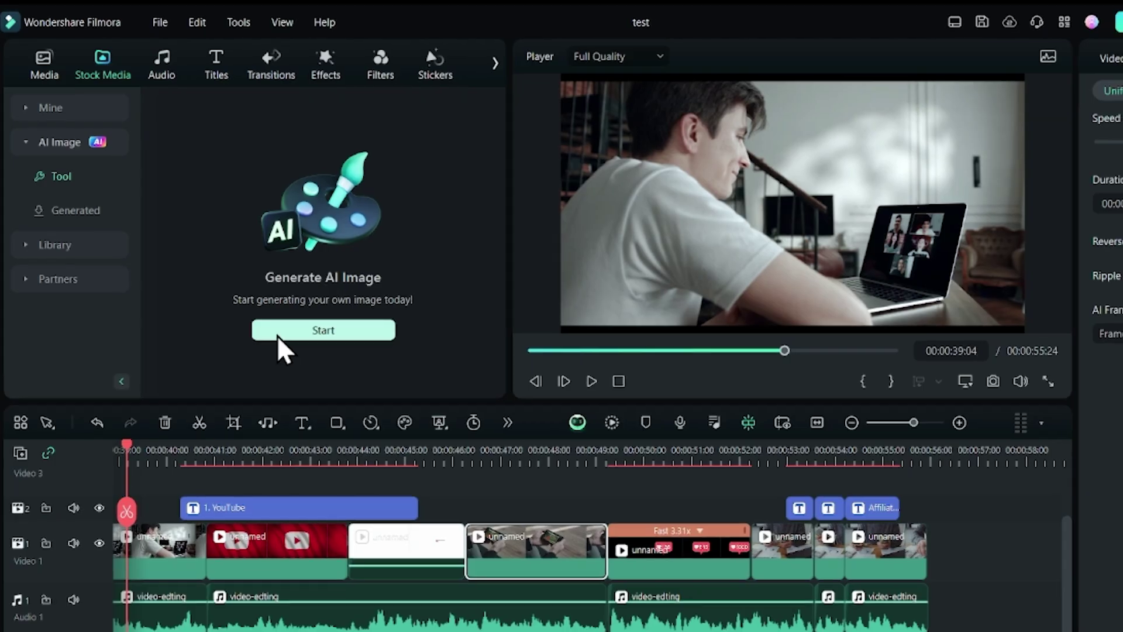
Generate Realistic Landscape AI images from 'a video editor sitting in studio, wear headphone'.
{"action": "left_click", "coordinate": [387, 465]}
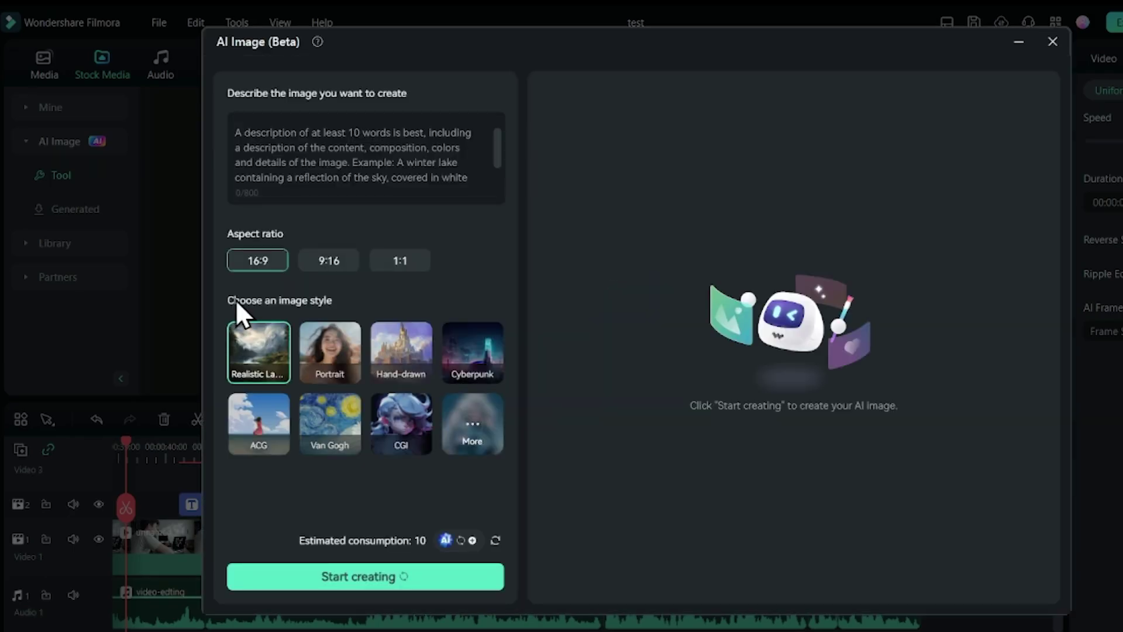
{"action": "left_click", "coordinate": [473, 351]}
{"action": "left_click", "coordinate": [326, 170]}
{"action": "type", "text": "a video editor sitt"}
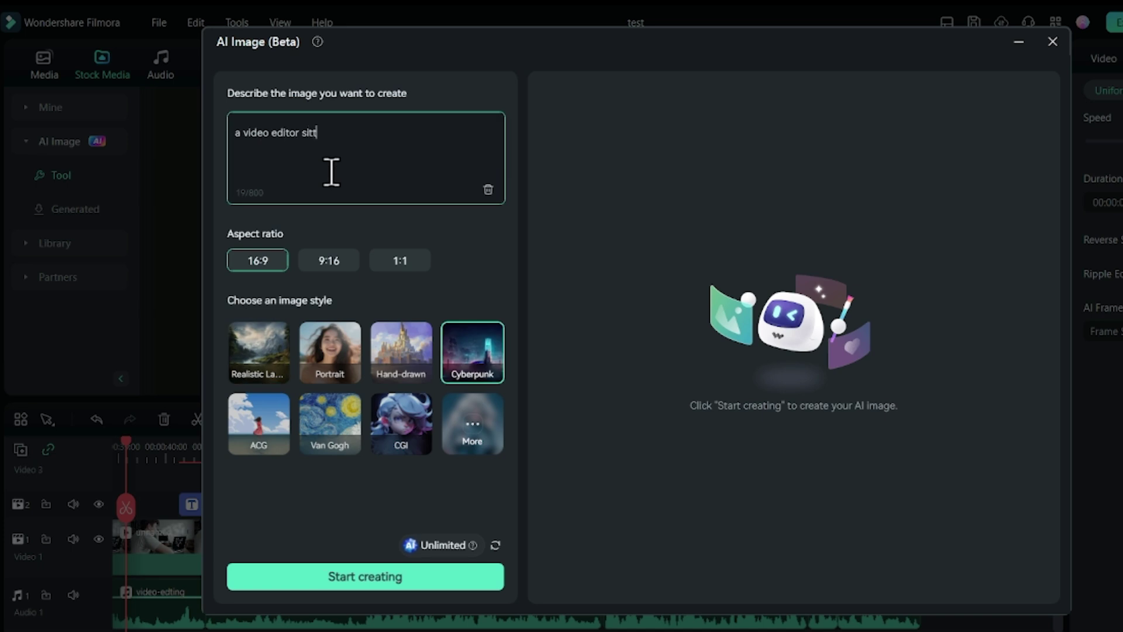
{"action": "type", "text": "ing in studio, wear headphone"}
{"action": "left_click", "coordinate": [256, 351]}
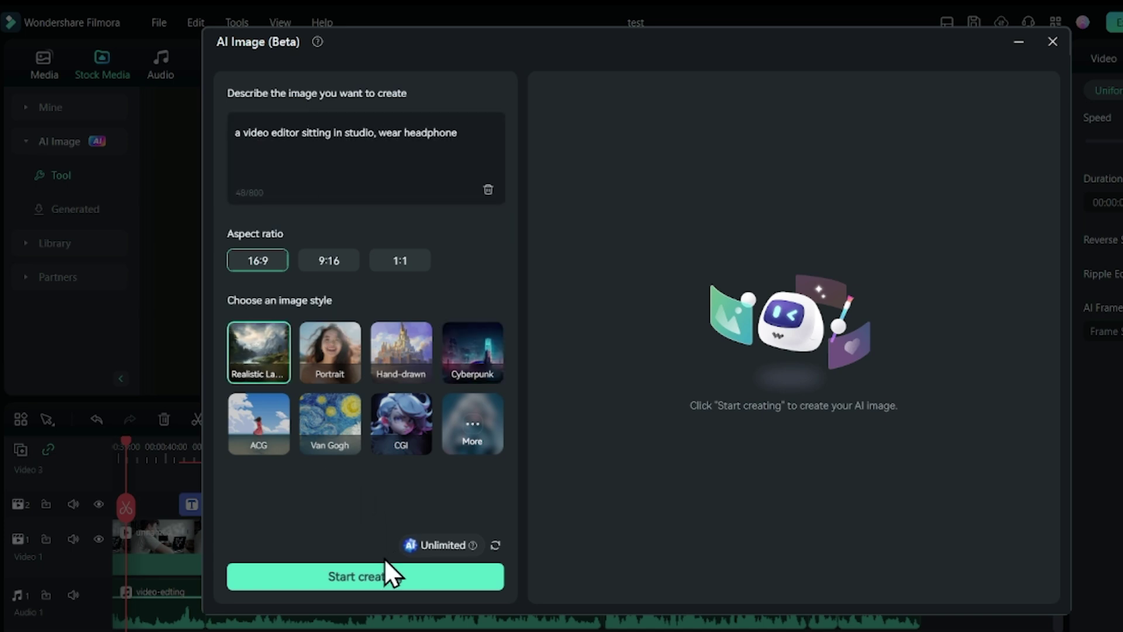
{"action": "left_click", "coordinate": [386, 576]}
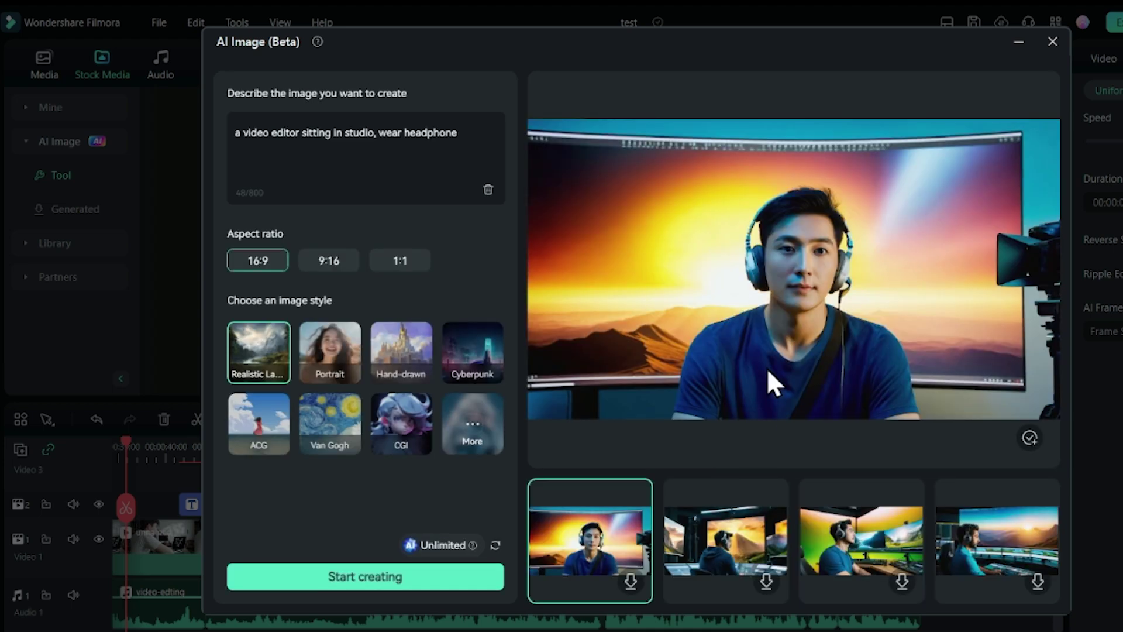
Compare the generated images and download the third one.
{"action": "left_click", "coordinate": [722, 531]}
{"action": "left_click", "coordinate": [852, 524]}
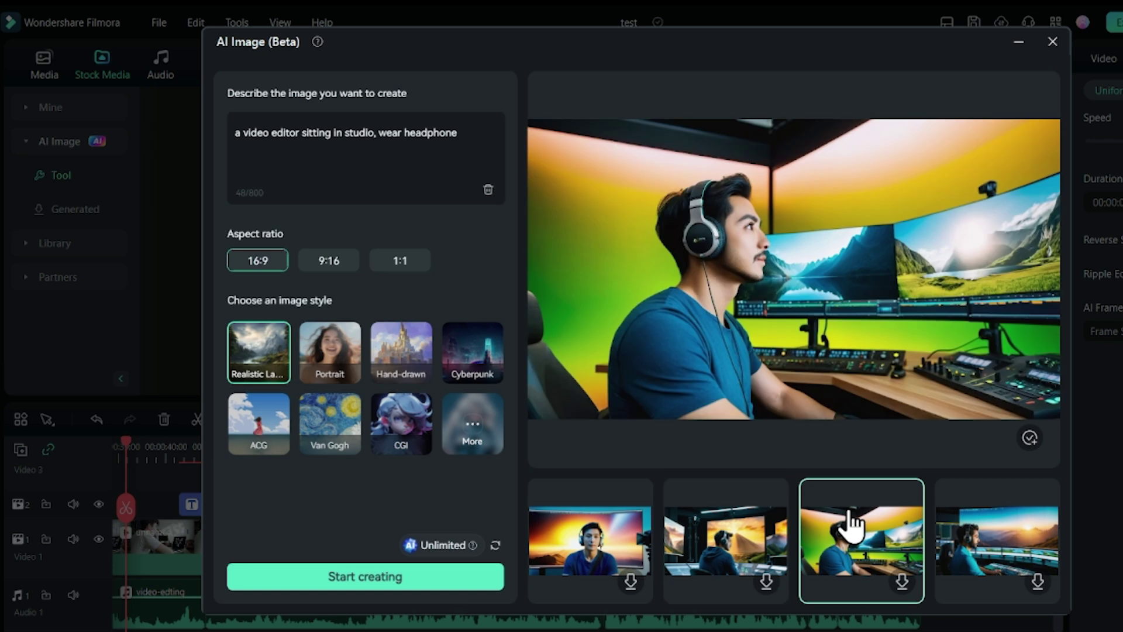
{"action": "left_click", "coordinate": [982, 523]}
{"action": "left_click", "coordinate": [913, 544]}
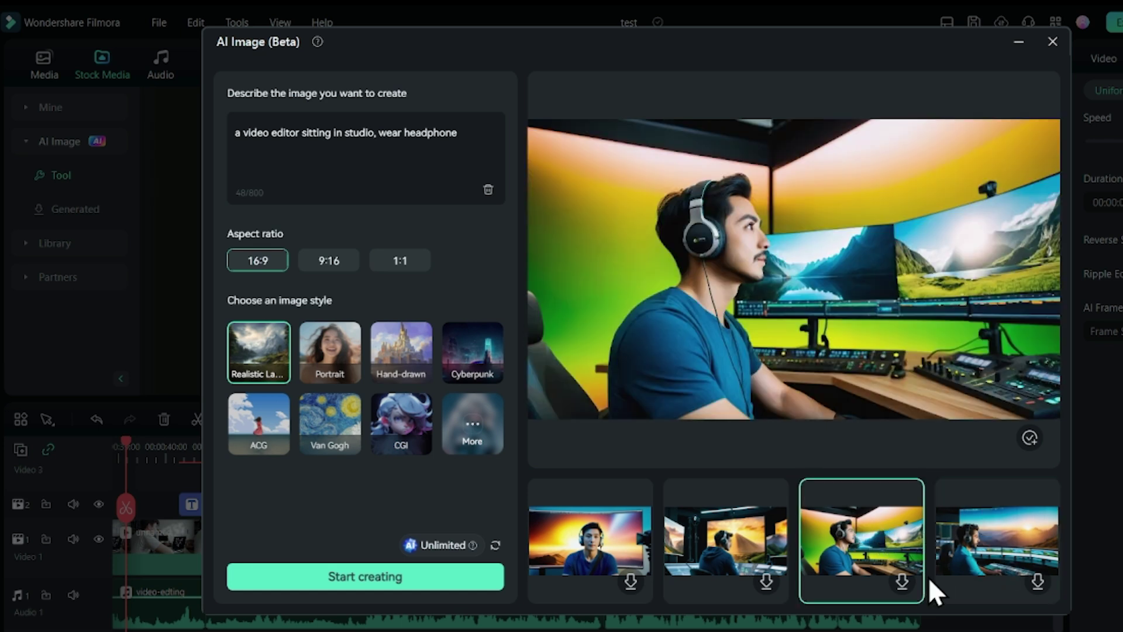
{"action": "left_click", "coordinate": [904, 581]}
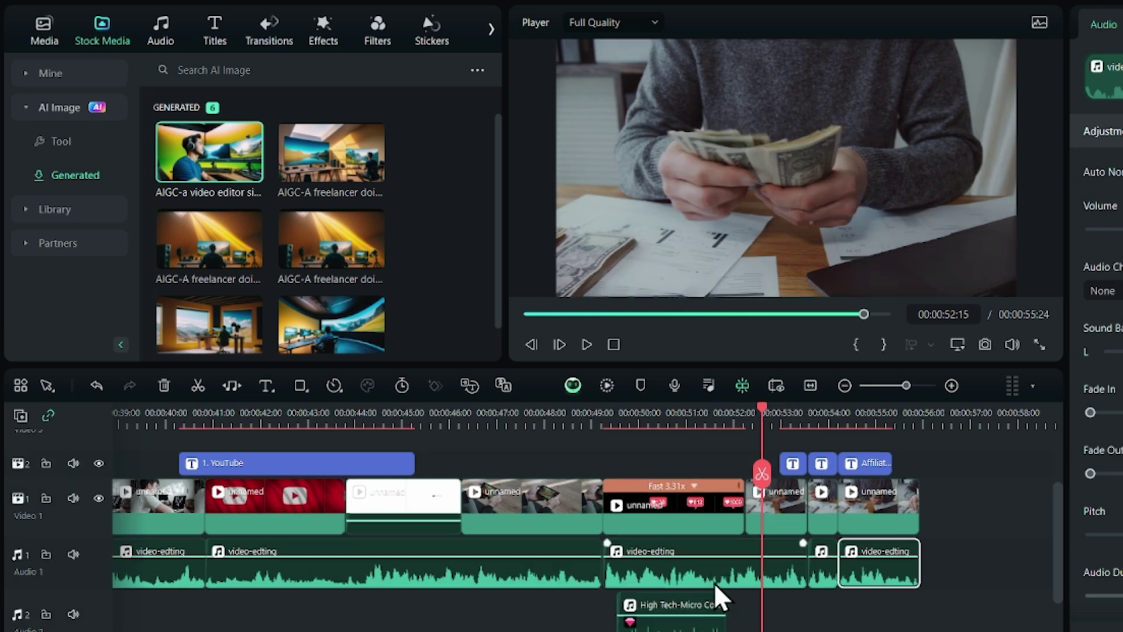
Run AI Vocal Remover on the second video-edting audio clip and select the extracted voice clip.
{"action": "left_click", "coordinate": [403, 577]}
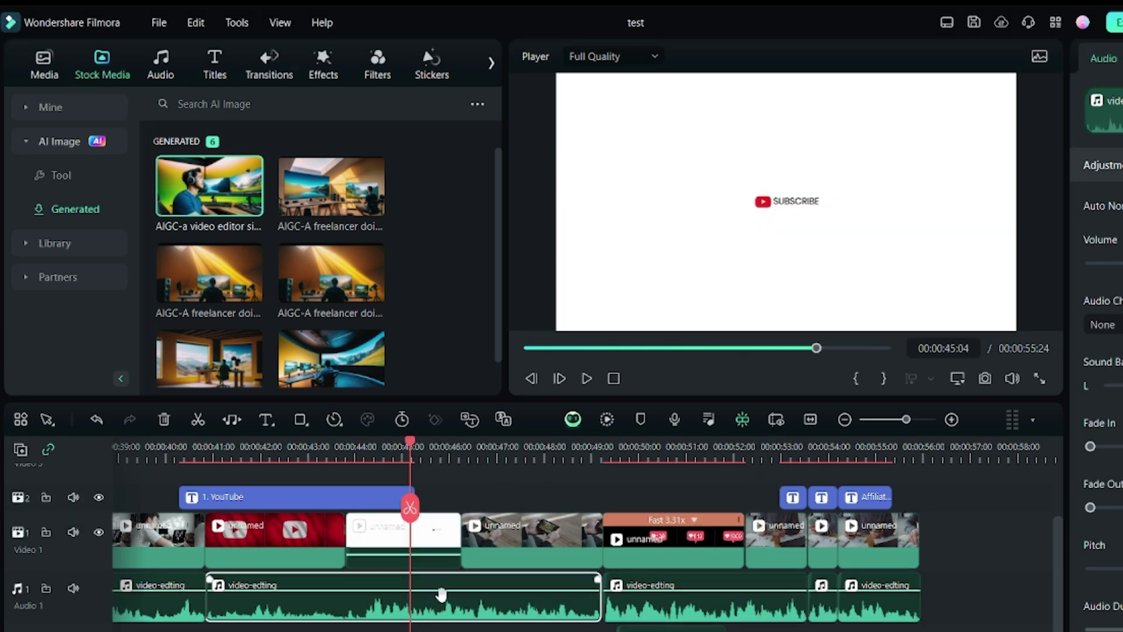
{"action": "right_click", "coordinate": [456, 621]}
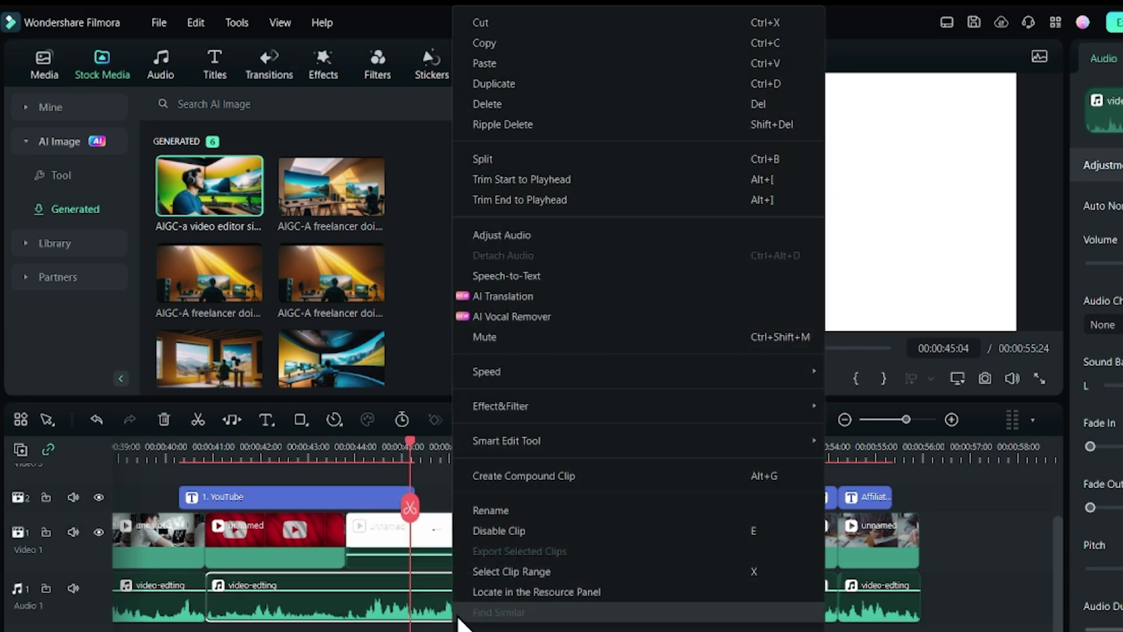
{"action": "left_click", "coordinate": [568, 317]}
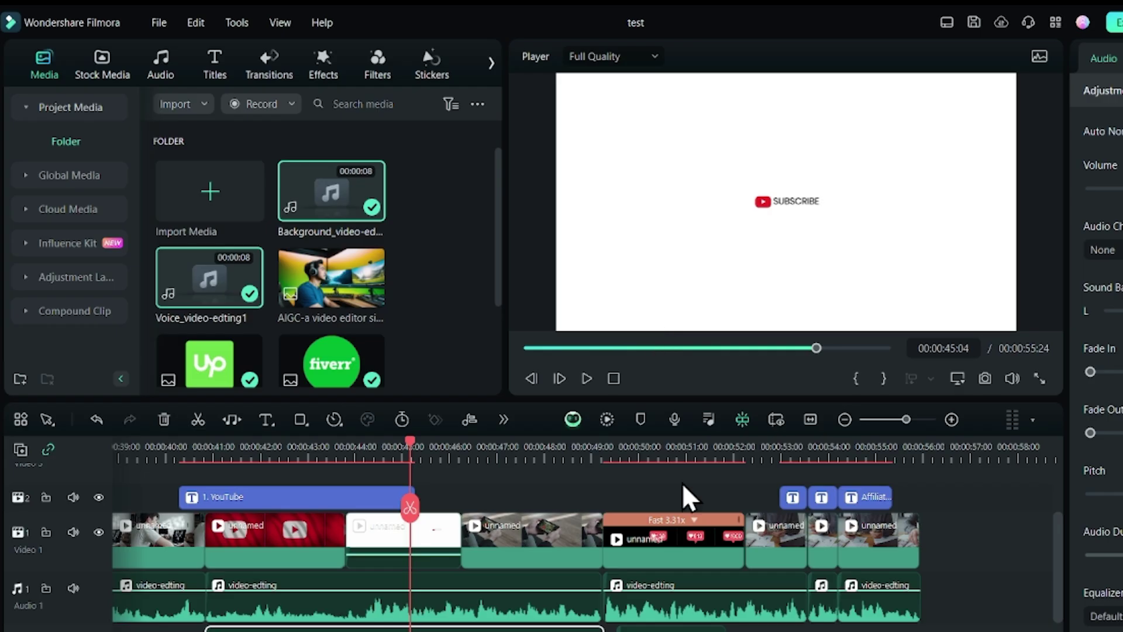
{"action": "scroll", "coordinate": [501, 556], "scroll_direction": "down", "scroll_amount": 2}
{"action": "left_click", "coordinate": [343, 621]}
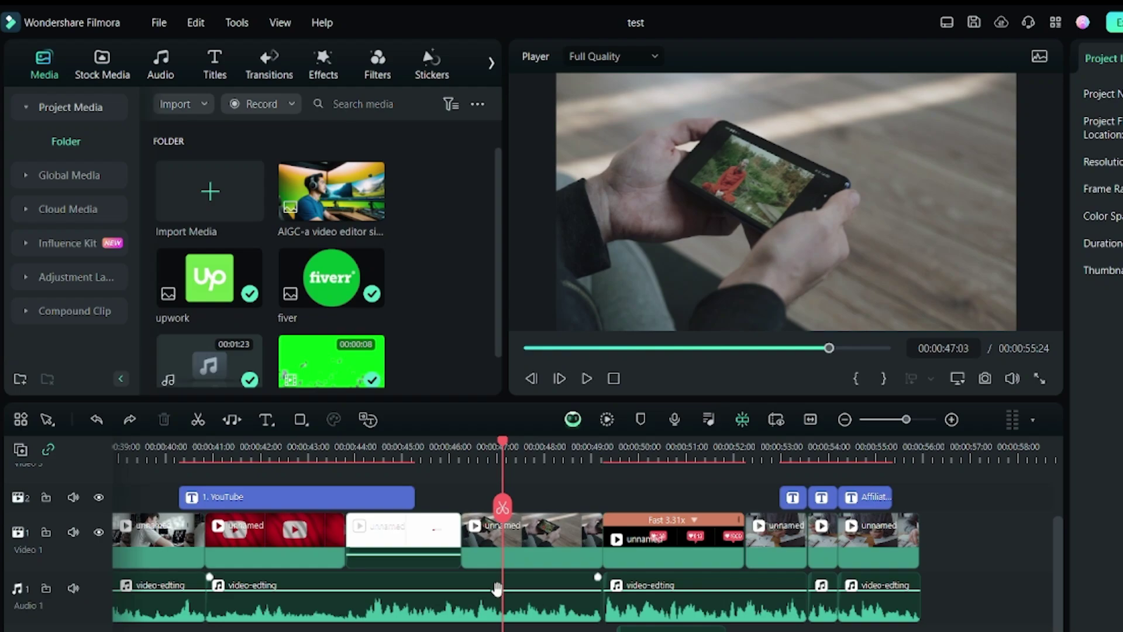
AI-translate the video-edting audio's voice and text from English (US) to German (Germany).
{"action": "right_click", "coordinate": [489, 613]}
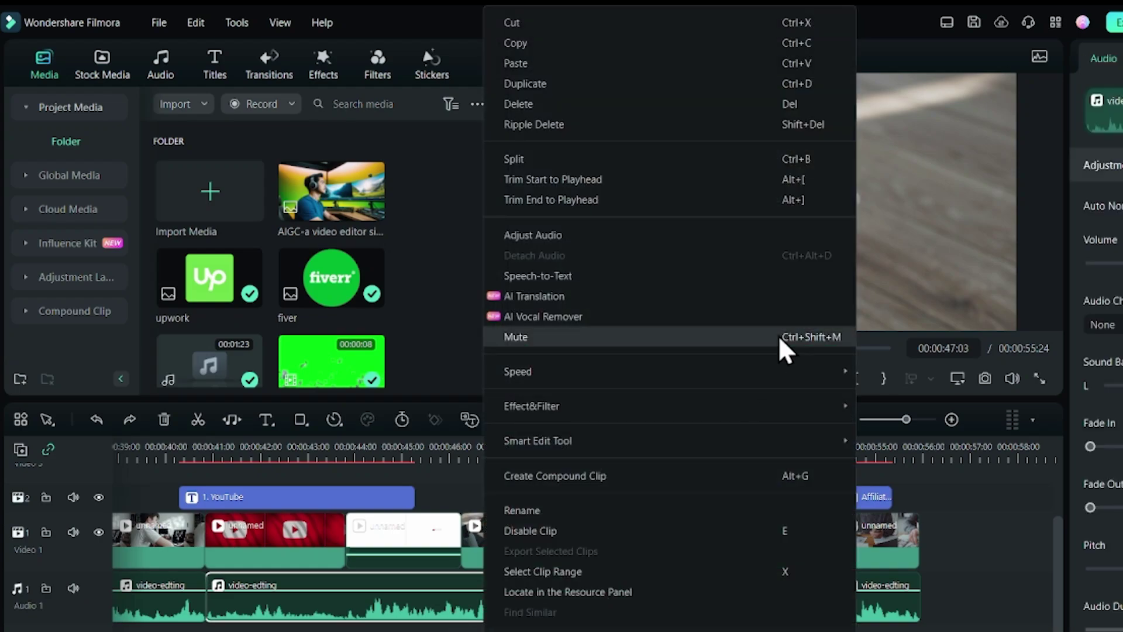
{"action": "left_click", "coordinate": [764, 300]}
{"action": "left_click", "coordinate": [708, 359]}
{"action": "left_click", "coordinate": [710, 406]}
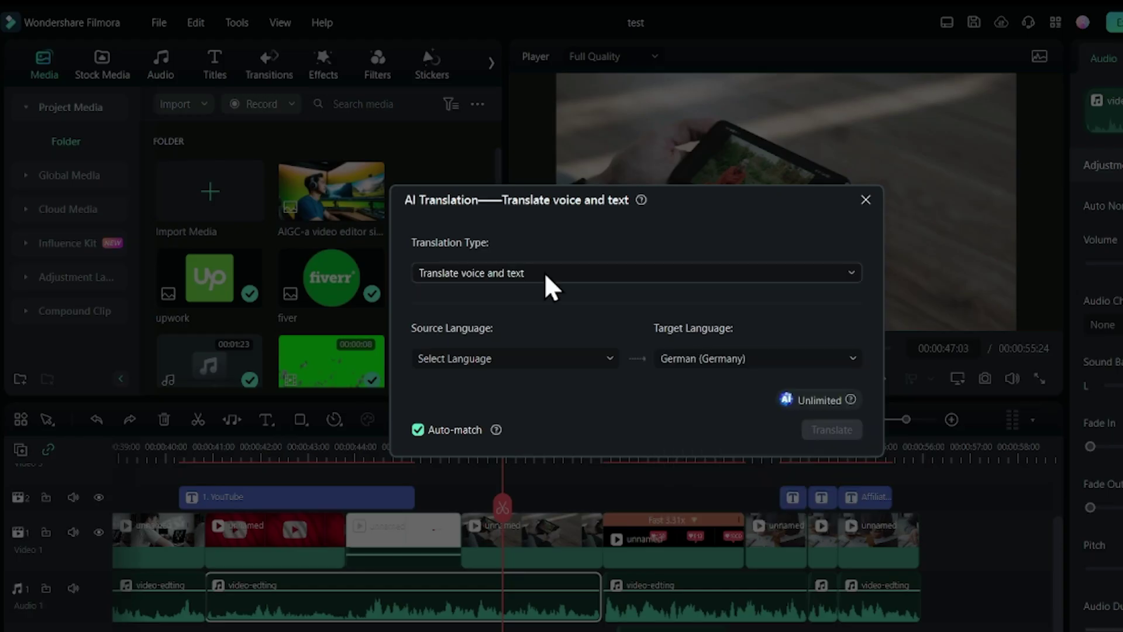
{"action": "left_click", "coordinate": [550, 287]}
{"action": "left_click", "coordinate": [553, 303]}
{"action": "left_click", "coordinate": [529, 358]}
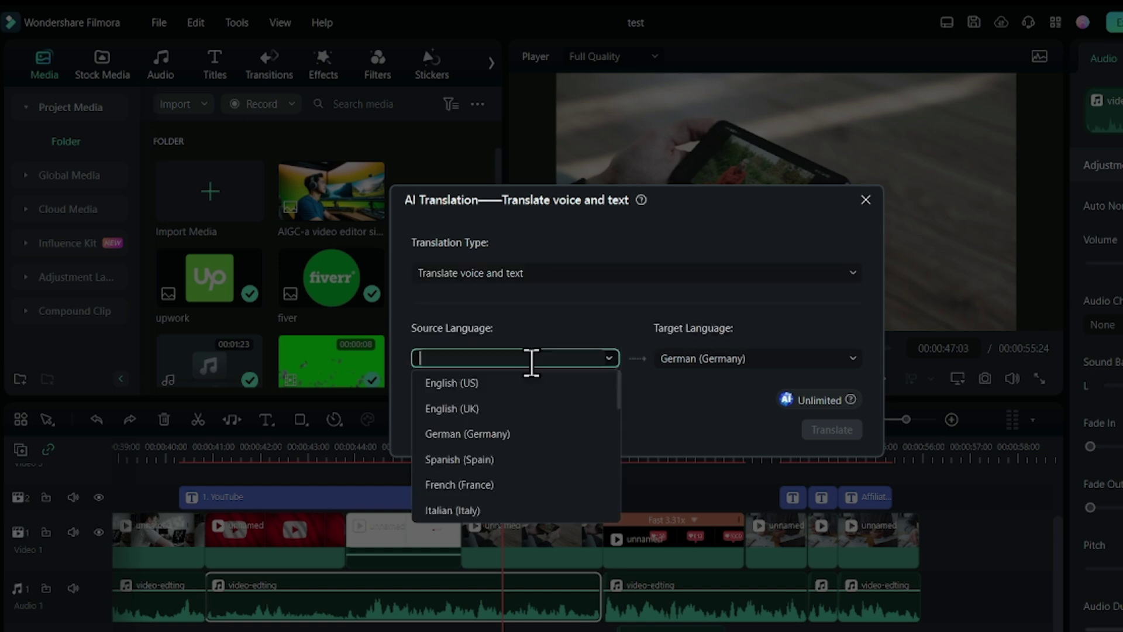
{"action": "left_click", "coordinate": [504, 383]}
{"action": "left_click", "coordinate": [825, 433]}
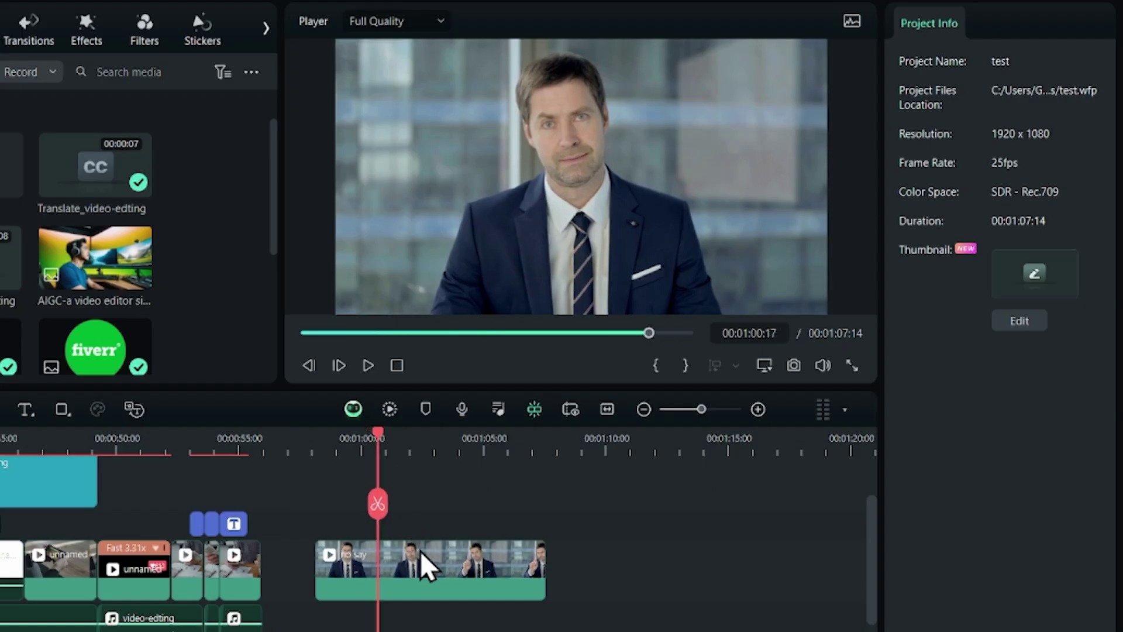
Turn on Smart Cutout for the talking-head clip, brush over the man, and track him.
{"action": "left_click", "coordinate": [421, 553]}
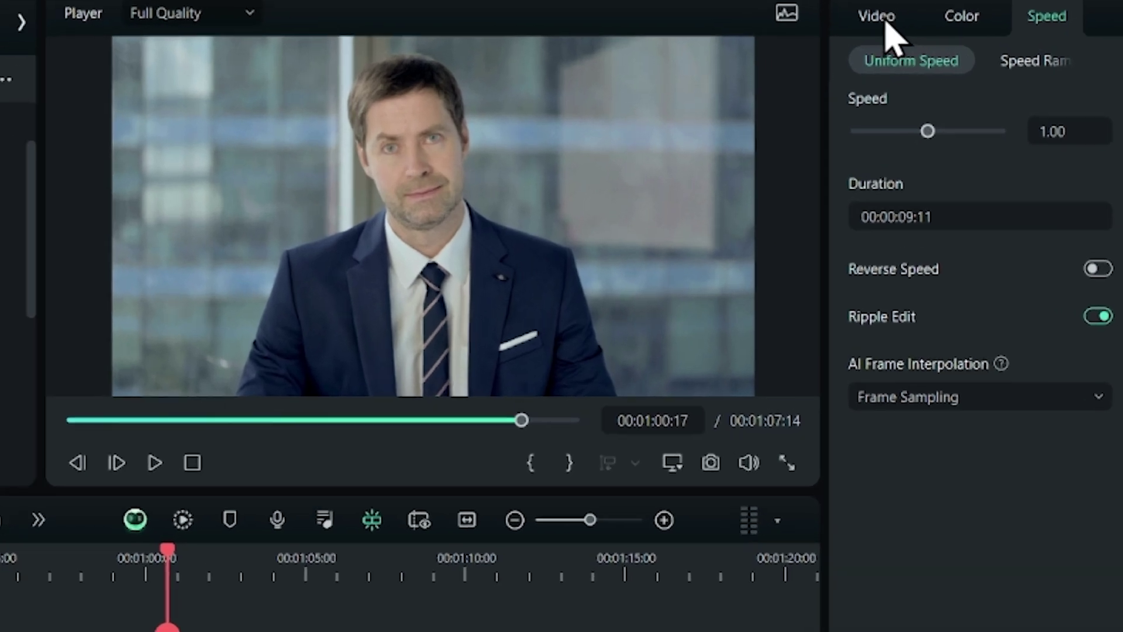
{"action": "left_click", "coordinate": [927, 27]}
{"action": "left_click", "coordinate": [1028, 63]}
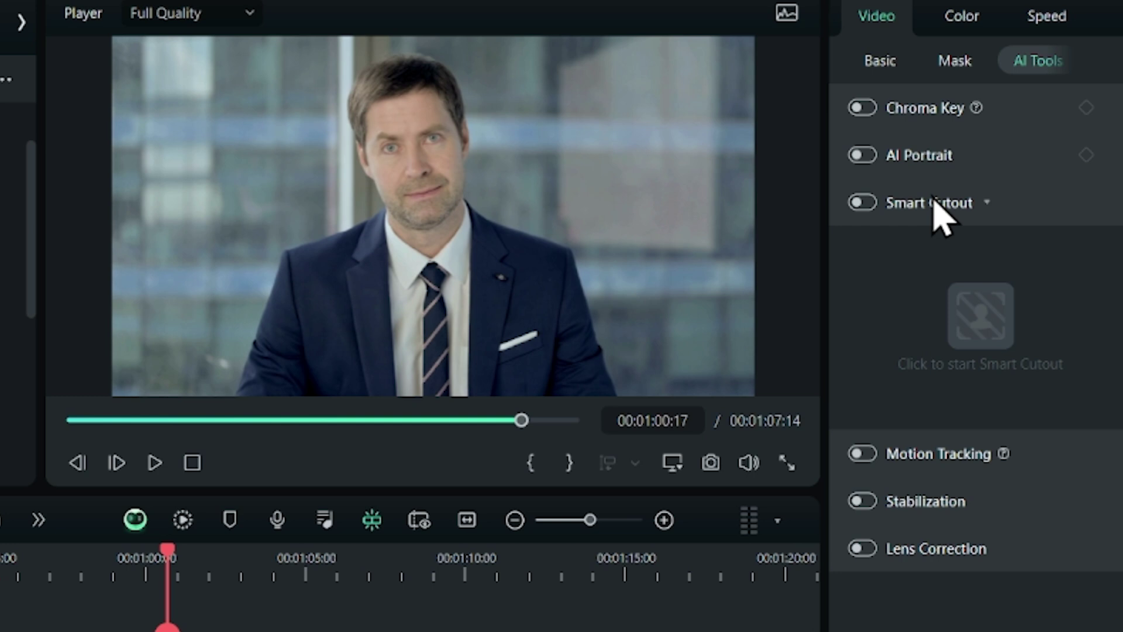
{"action": "left_click", "coordinate": [864, 204]}
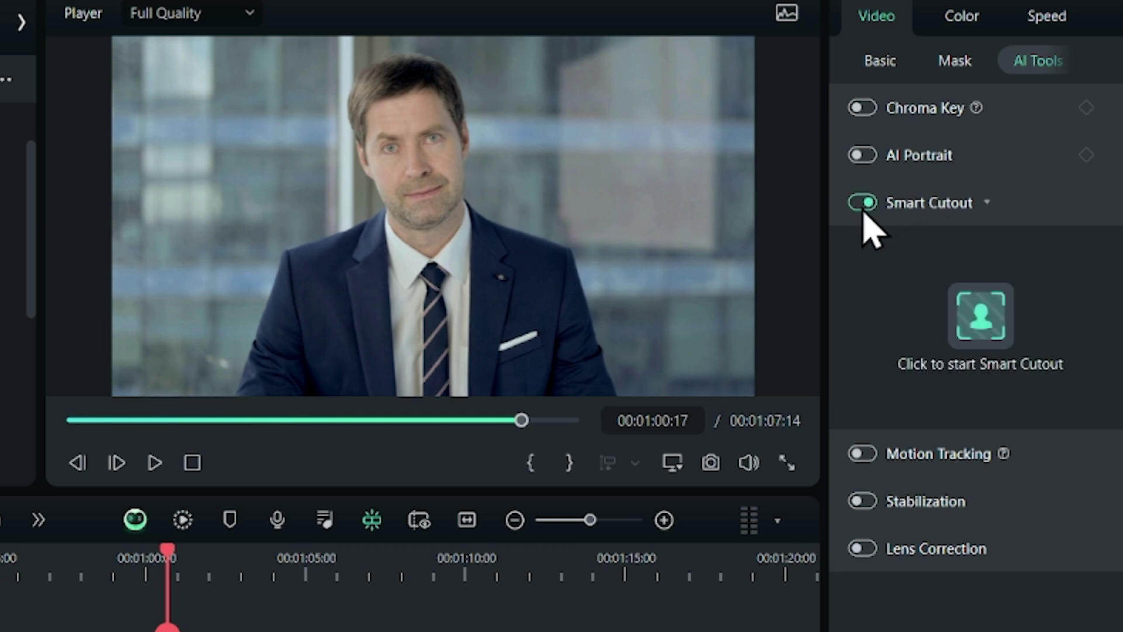
{"action": "left_click", "coordinate": [981, 316]}
{"action": "left_click_drag", "start_coordinate": [750, 207], "coordinate": [758, 212]}
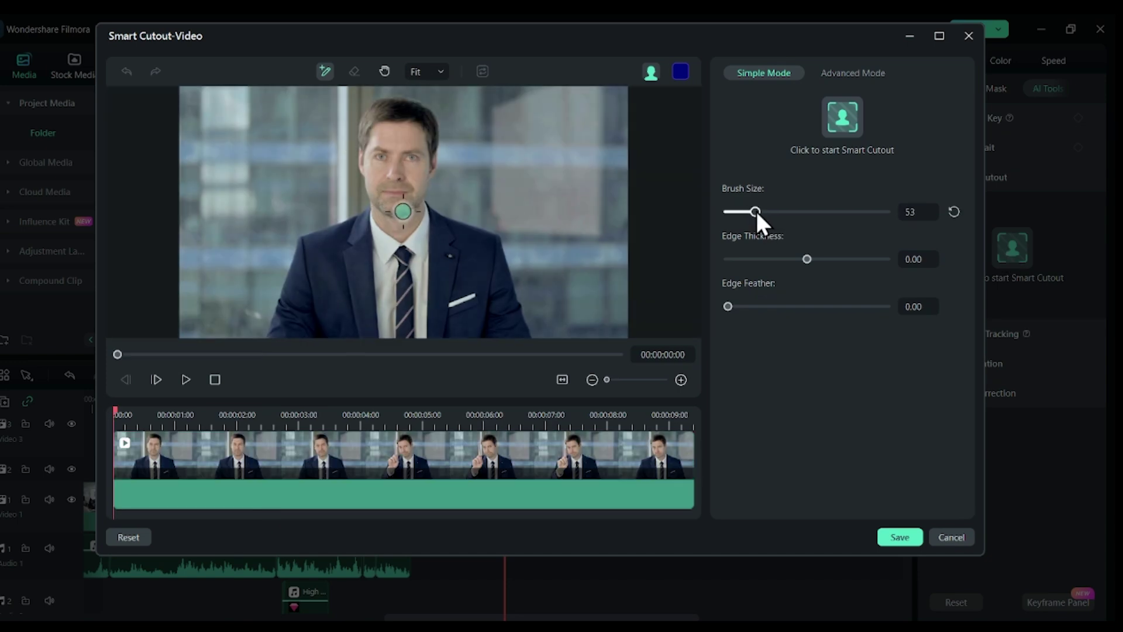
{"action": "mouse_move", "coordinate": [380, 111]}
{"action": "left_mouse_down"}
{"action": "mouse_move", "coordinate": [380, 189]}
{"action": "mouse_move", "coordinate": [330, 233]}
{"action": "mouse_move", "coordinate": [287, 309]}
{"action": "mouse_move", "coordinate": [413, 339]}
{"action": "mouse_move", "coordinate": [521, 341]}
{"action": "mouse_move", "coordinate": [490, 252]}
{"action": "mouse_move", "coordinate": [414, 178]}
{"action": "mouse_move", "coordinate": [410, 118]}
{"action": "mouse_move", "coordinate": [406, 141]}
{"action": "left_mouse_up"}
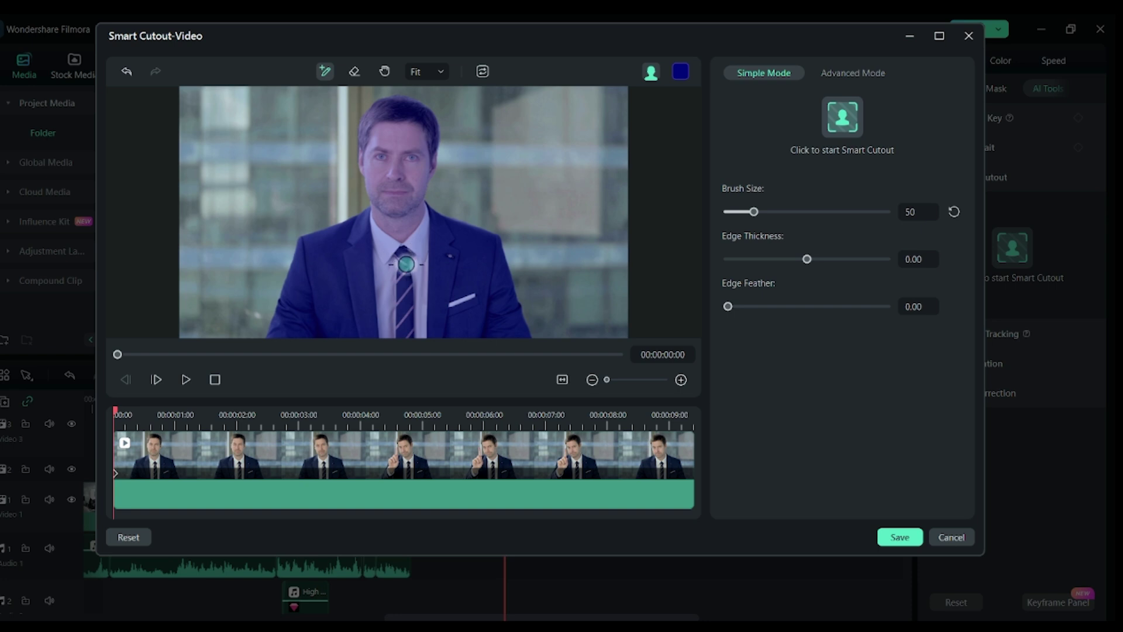
{"action": "left_click", "coordinate": [841, 116]}
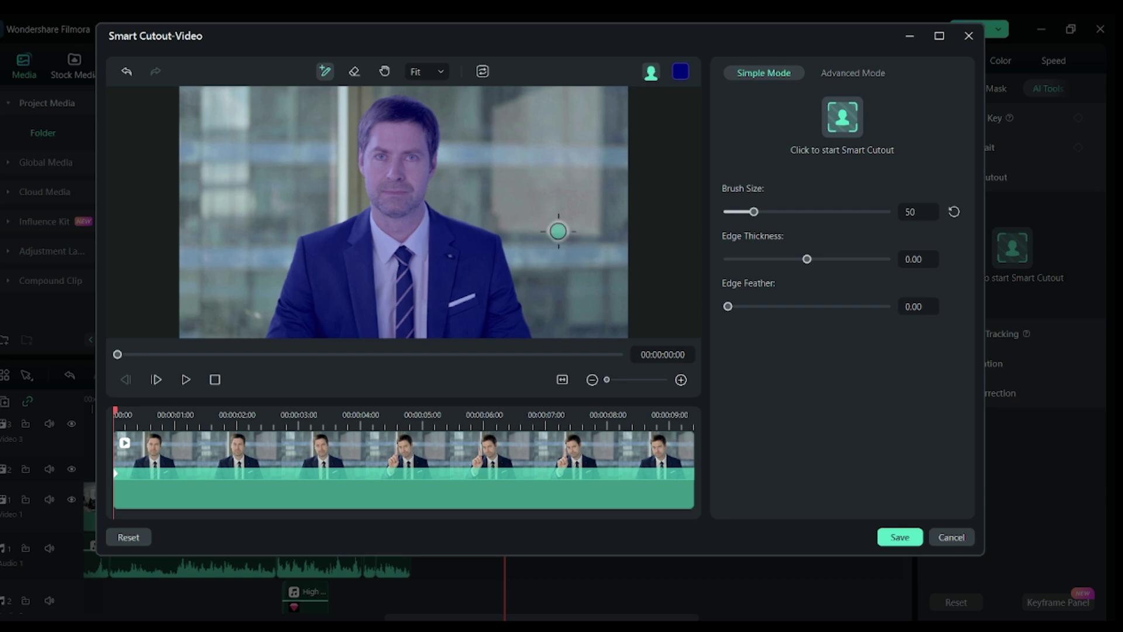
Save the cutout and play the clip from about 00:58 to preview it.
{"action": "left_click", "coordinate": [914, 538]}
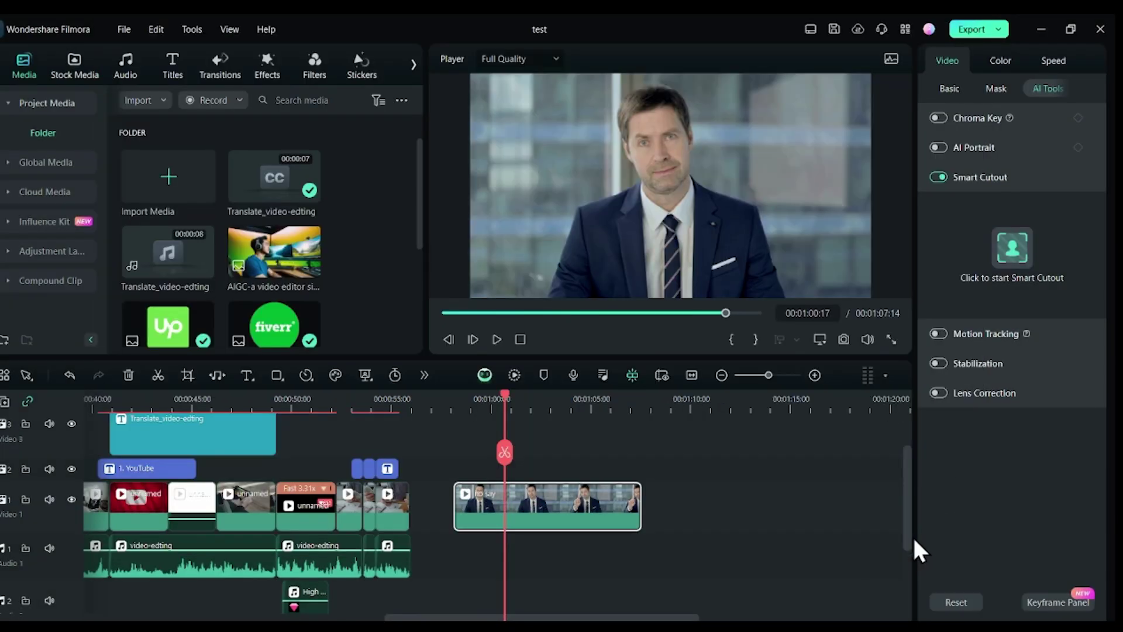
{"action": "left_click_drag", "start_coordinate": [510, 391], "coordinate": [457, 390]}
{"action": "left_click", "coordinate": [497, 339]}
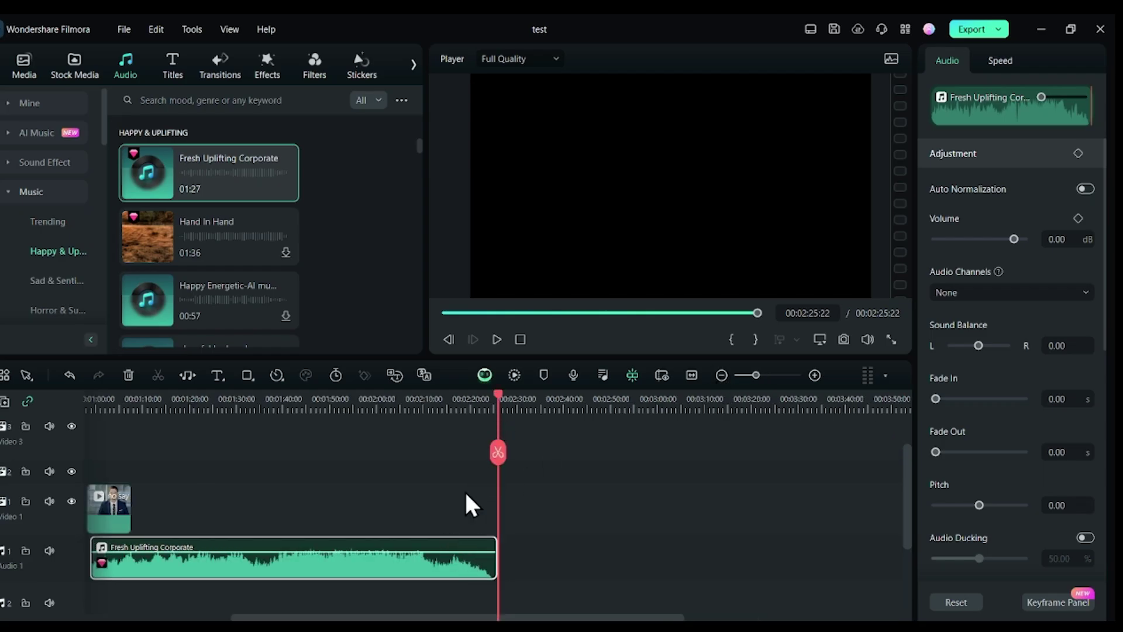
Stretch the Fresh Uplifting Corporate music clip so it ends near 00:02:51.
{"action": "scroll", "coordinate": [468, 490], "scroll_direction": "down", "scroll_amount": 1}
{"action": "scroll", "coordinate": [474, 492], "scroll_direction": "up", "scroll_amount": 1}
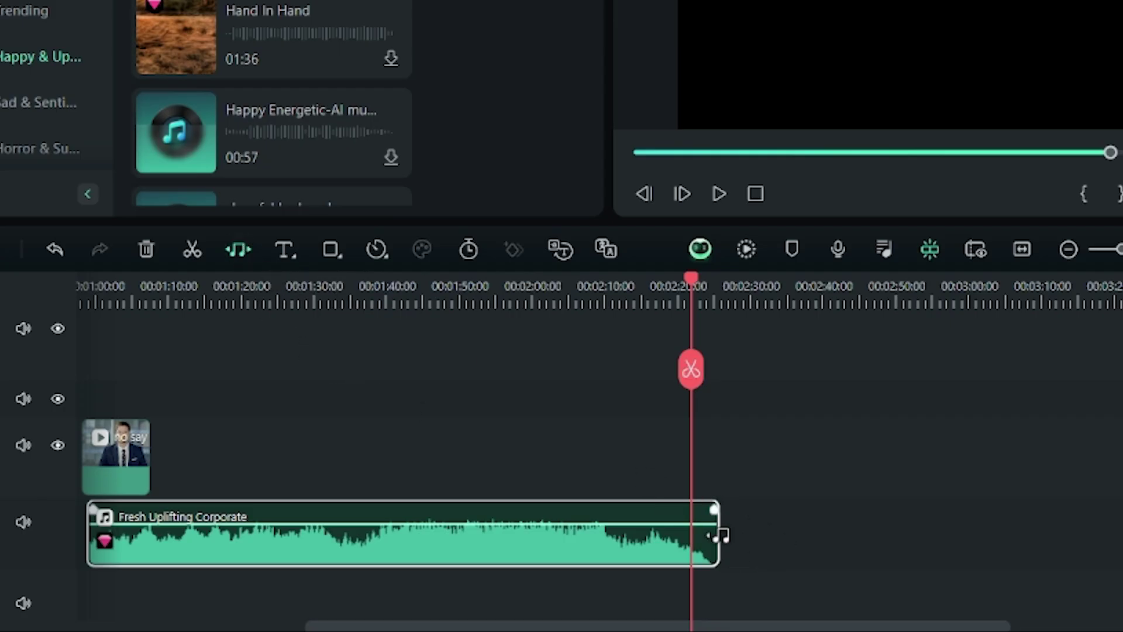
{"action": "left_click_drag", "start_coordinate": [720, 536], "coordinate": [903, 545]}
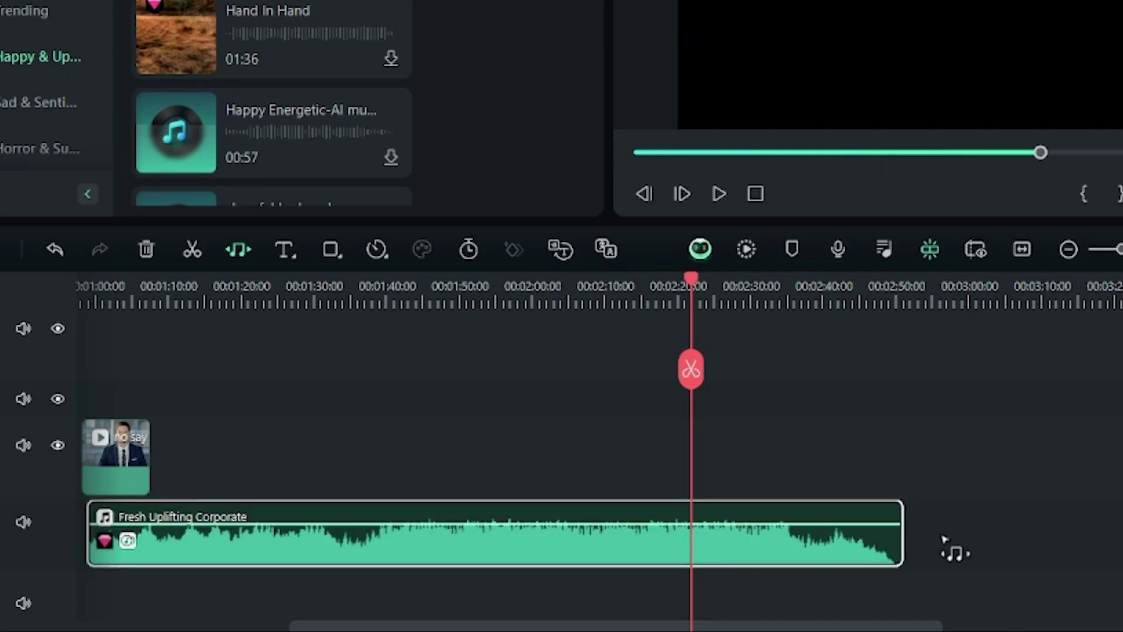
{"action": "left_click", "coordinate": [703, 290]}
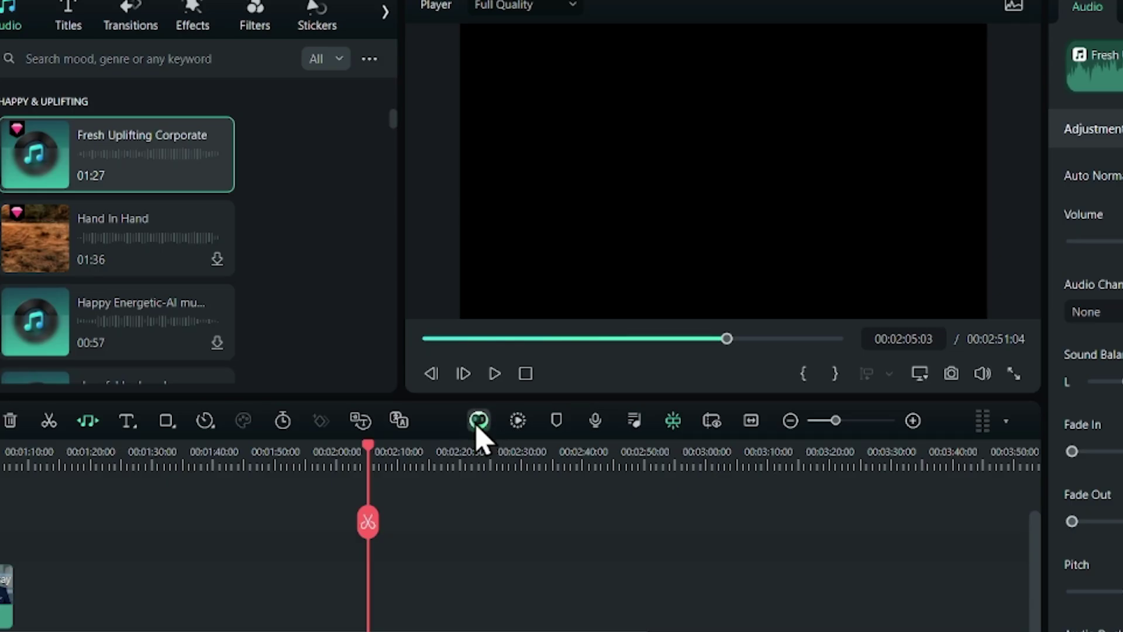
Ask Filmora Copilot 'what is filmora copilot'.
{"action": "left_click", "coordinate": [478, 421]}
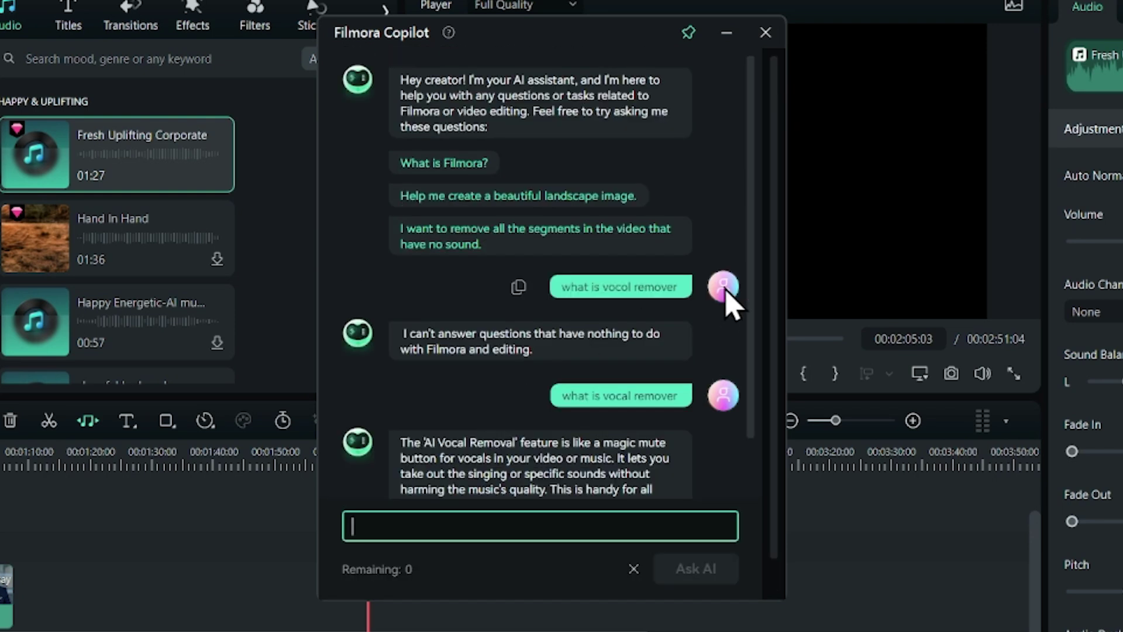
{"action": "type", "text": "what"}
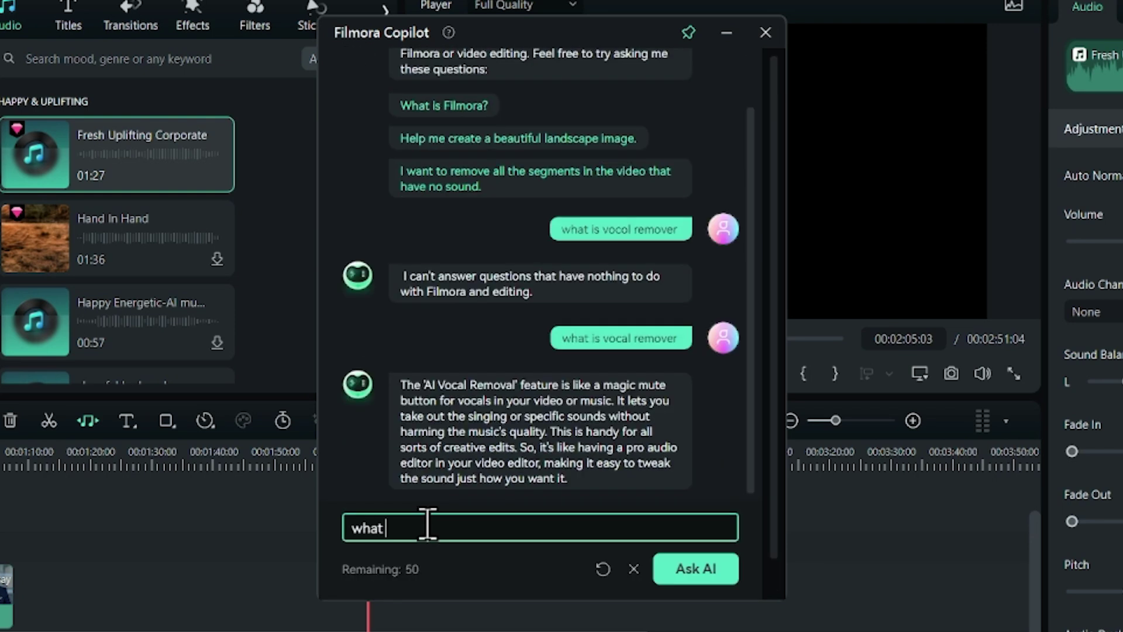
{"action": "type", "text": " is filmora copilot"}
{"action": "key", "text": "Return"}
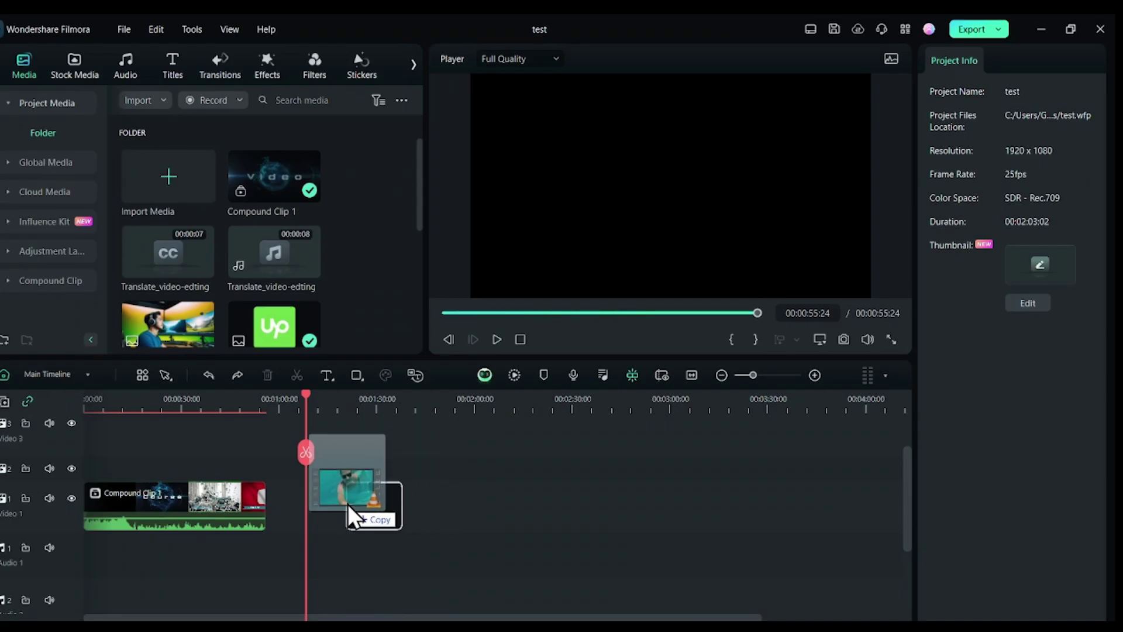
Place the pool clip copy on track 2, give it the Jumper speed ramp, and preview it.
{"action": "left_click_drag", "start_coordinate": [347, 503], "coordinate": [348, 506]}
{"action": "left_click", "coordinate": [364, 399]}
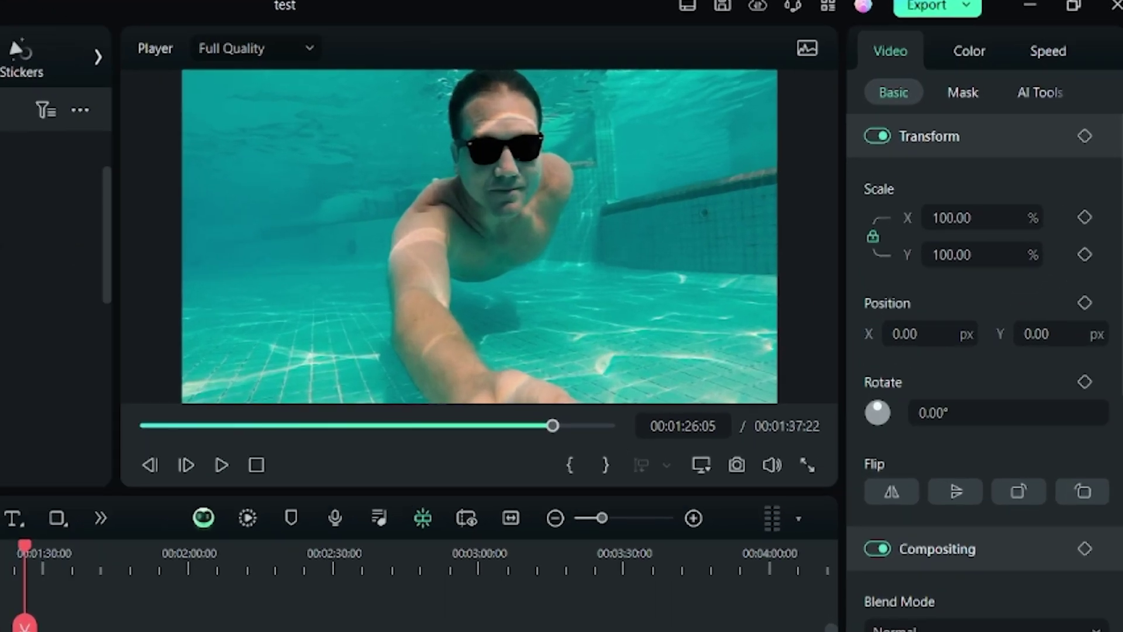
{"action": "left_click", "coordinate": [1049, 53]}
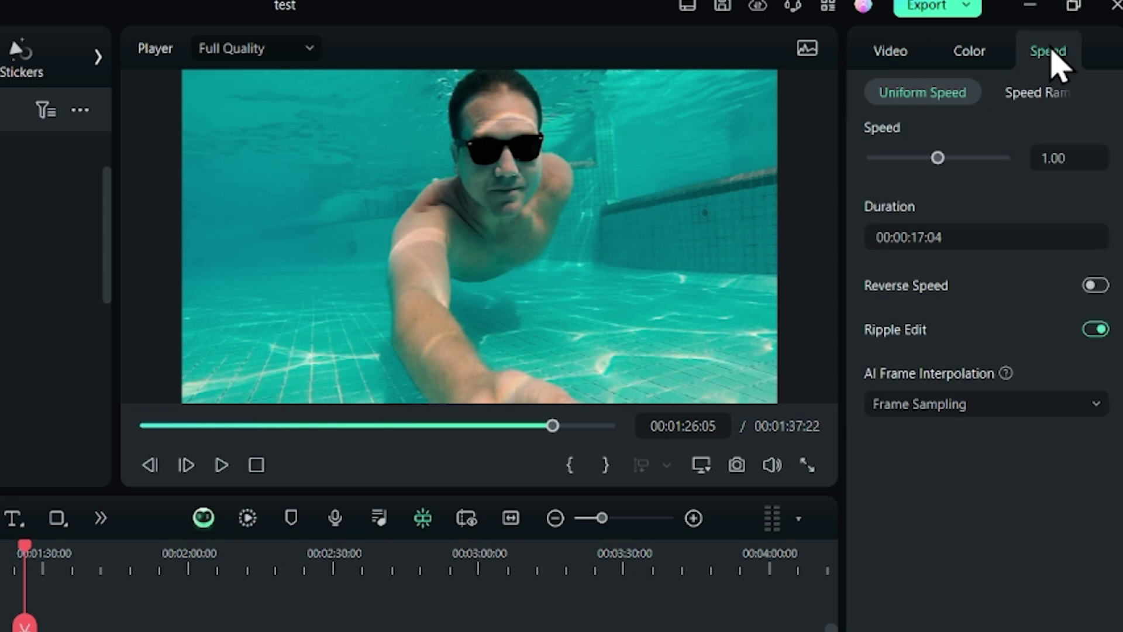
{"action": "left_click", "coordinate": [1034, 93]}
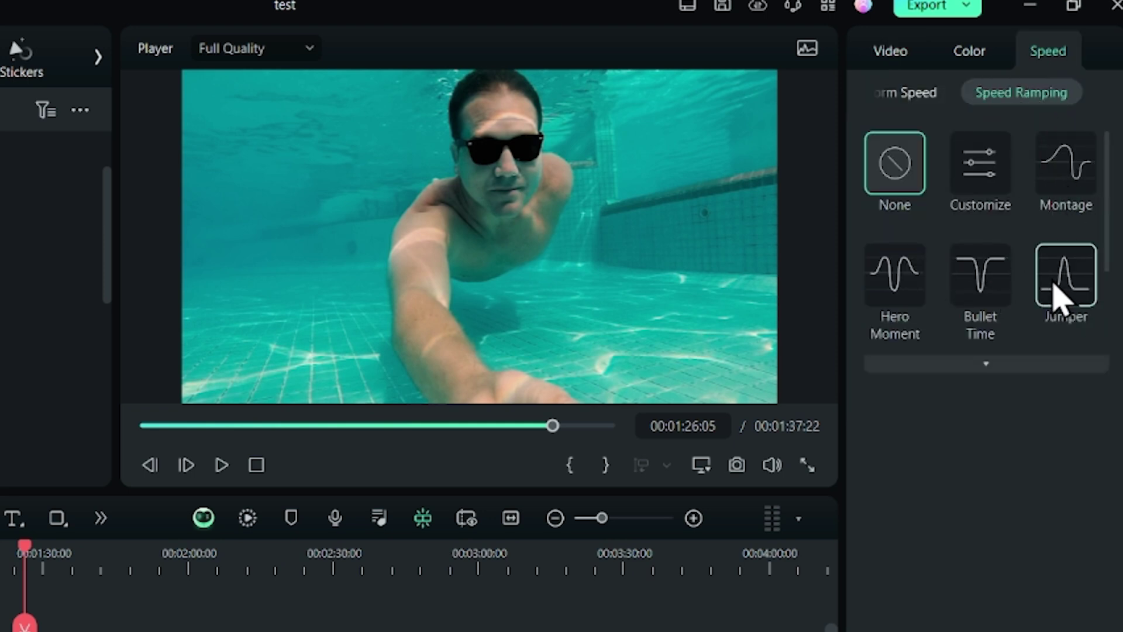
{"action": "left_click", "coordinate": [1060, 299]}
{"action": "key", "text": "space"}
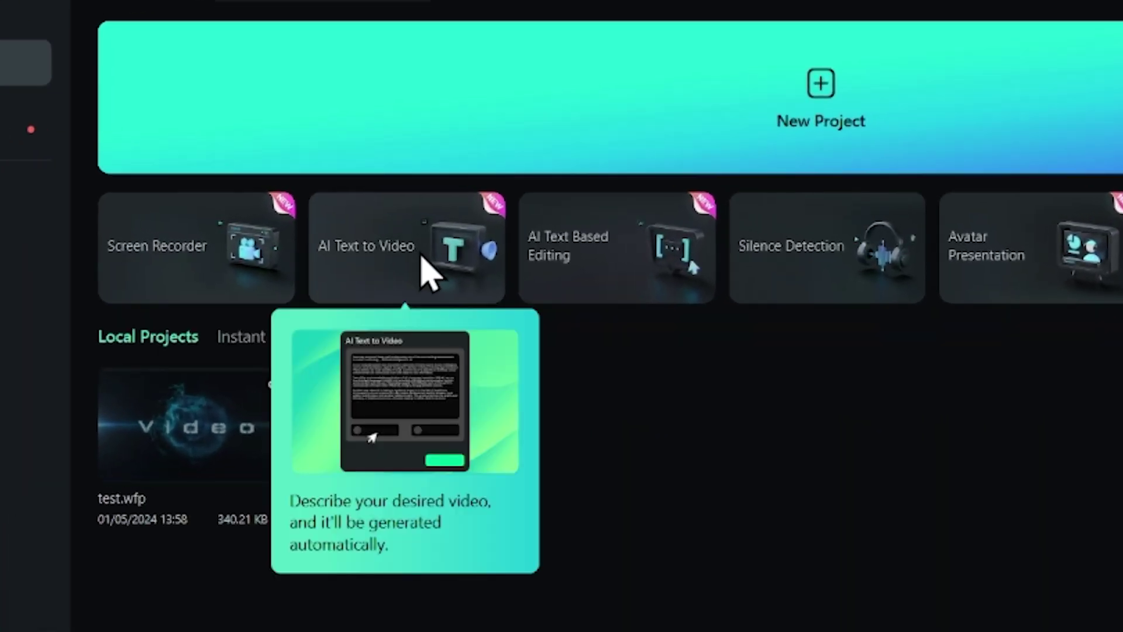
In AI Text to Video, generate an AI-written script on 'how to stay healthy'.
{"action": "left_click", "coordinate": [422, 260]}
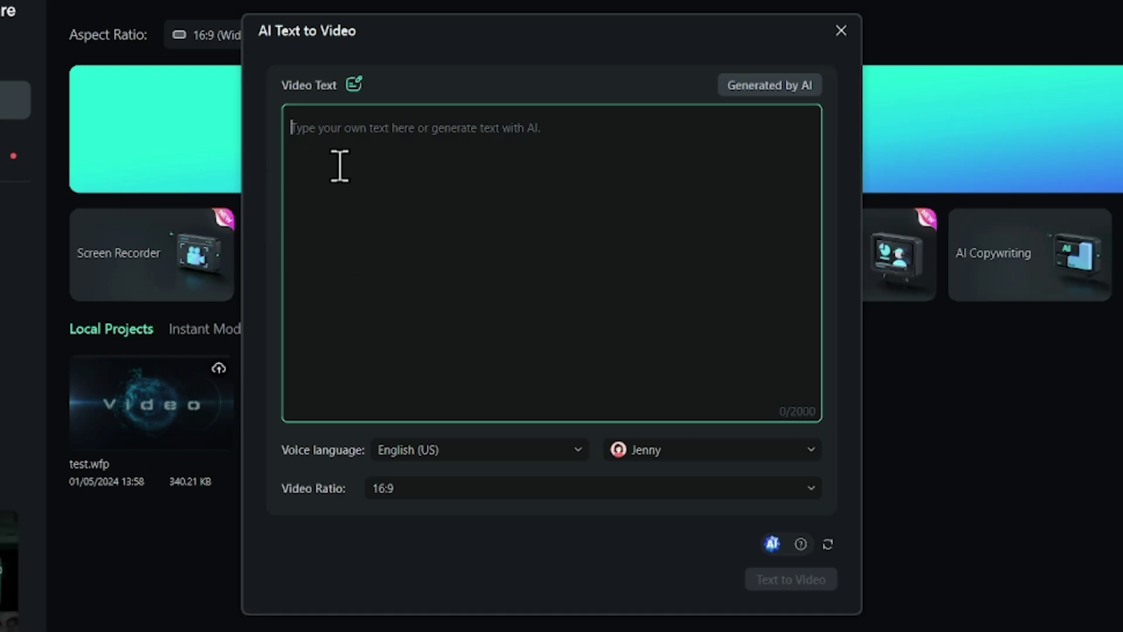
{"action": "left_click", "coordinate": [810, 86]}
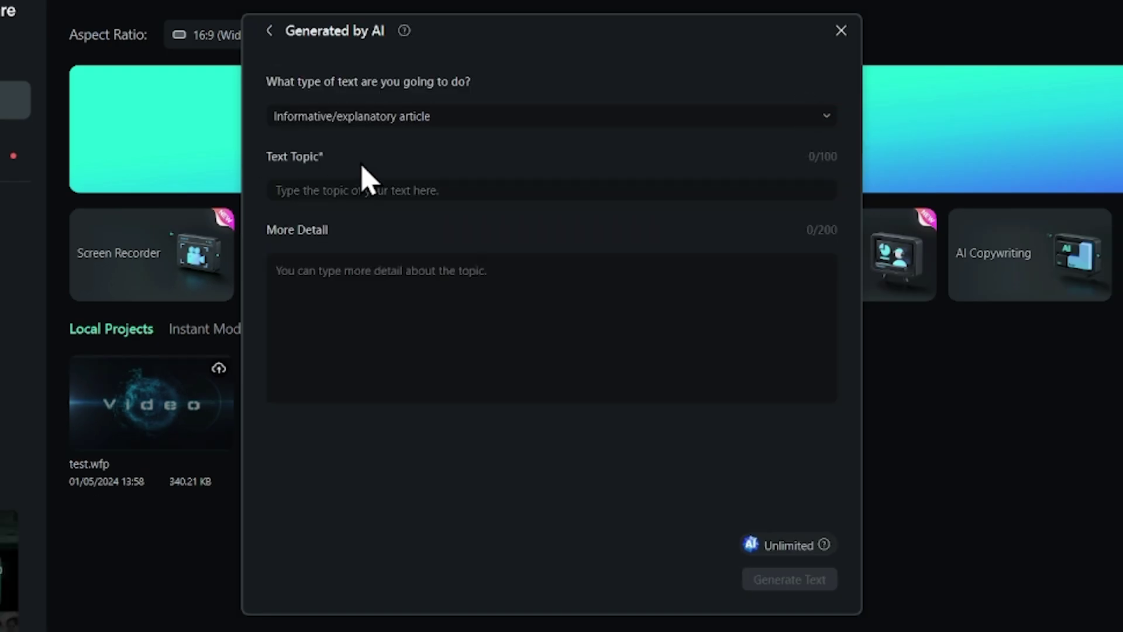
{"action": "type", "text": "how to stay healthy"}
{"action": "left_click", "coordinate": [492, 277]}
{"action": "left_click", "coordinate": [776, 585]}
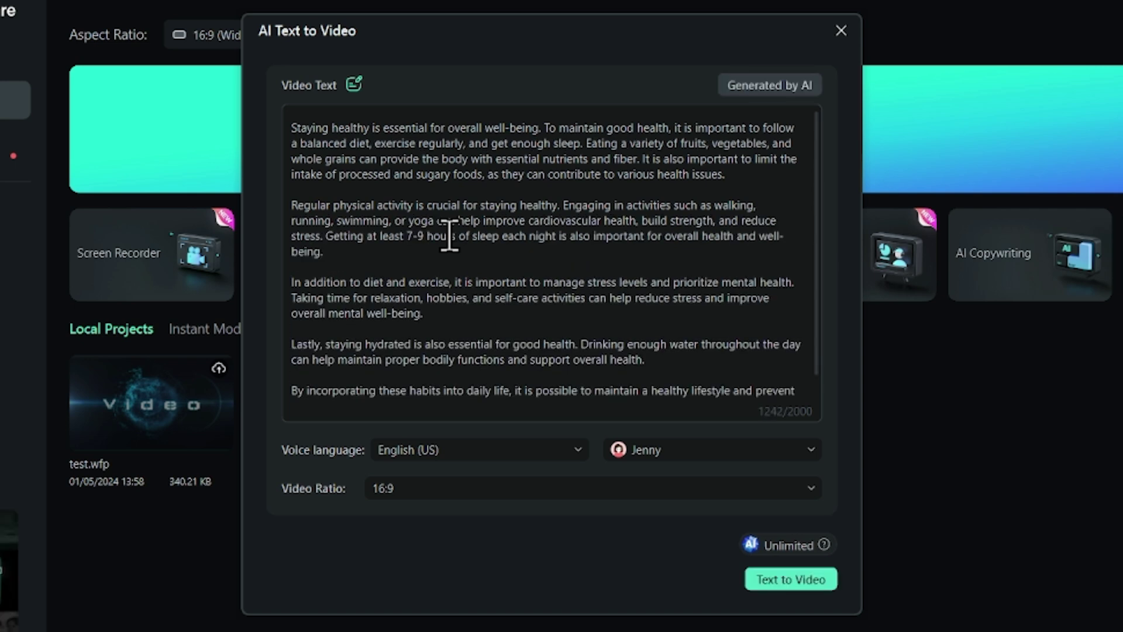
{"action": "scroll", "coordinate": [455, 235], "scroll_direction": "down", "scroll_amount": 1}
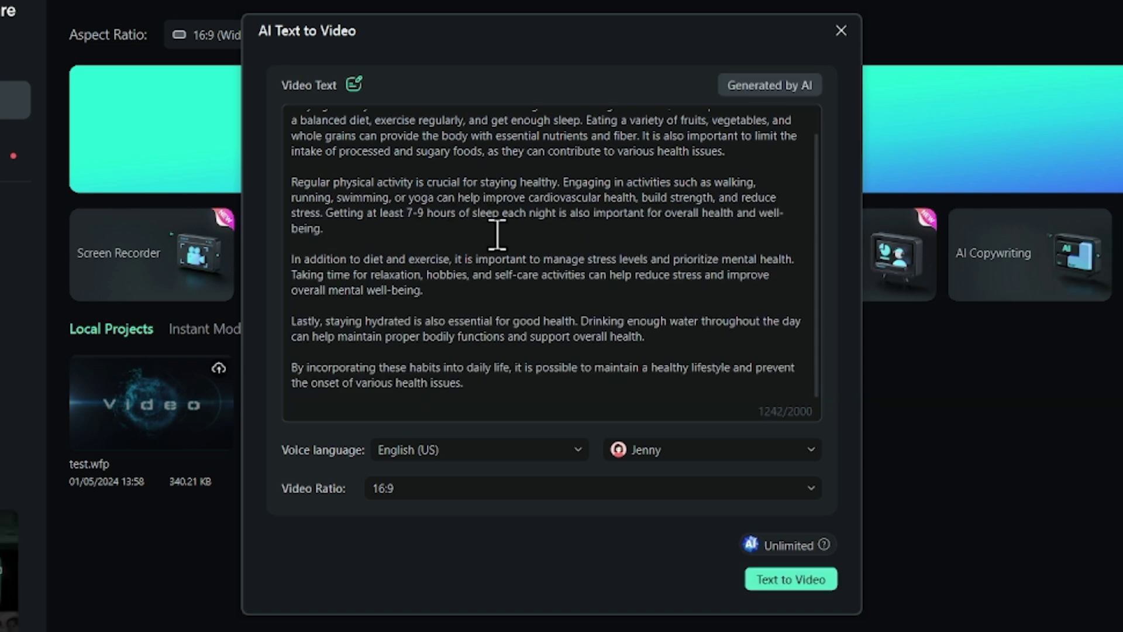
{"action": "scroll", "coordinate": [500, 237], "scroll_direction": "up", "scroll_amount": 1}
{"action": "scroll", "coordinate": [501, 243], "scroll_direction": "down", "scroll_amount": 1}
Keep Jenny as narrator voice, generate the video from the script and play it.
{"action": "left_click", "coordinate": [667, 454]}
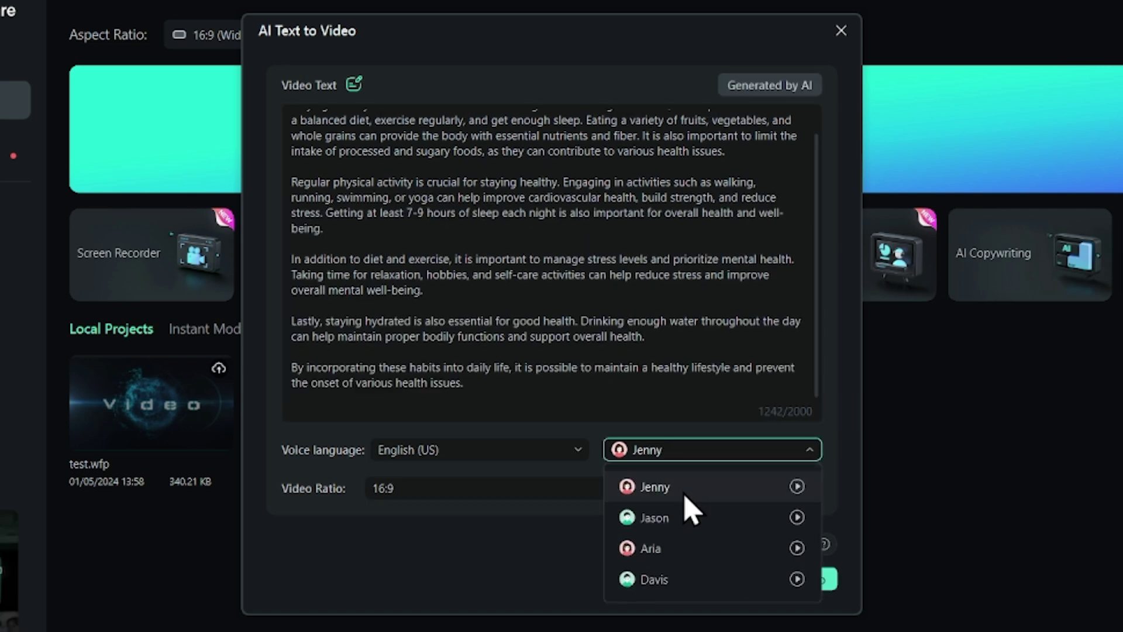
{"action": "left_click", "coordinate": [683, 494]}
{"action": "left_click", "coordinate": [778, 579]}
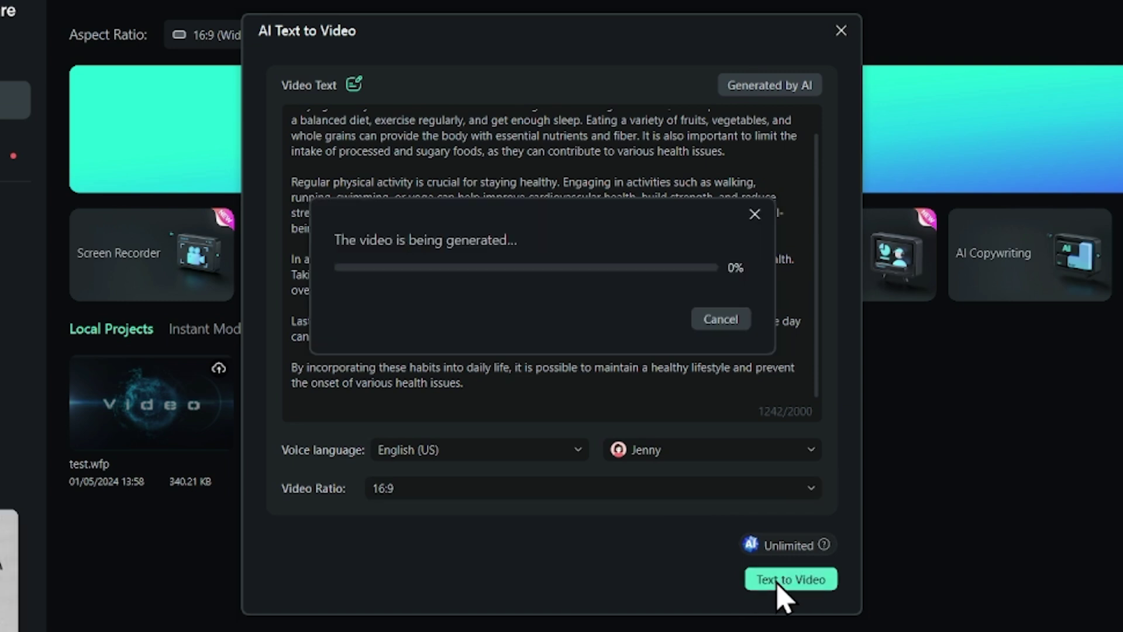
{"action": "left_click", "coordinate": [505, 339]}
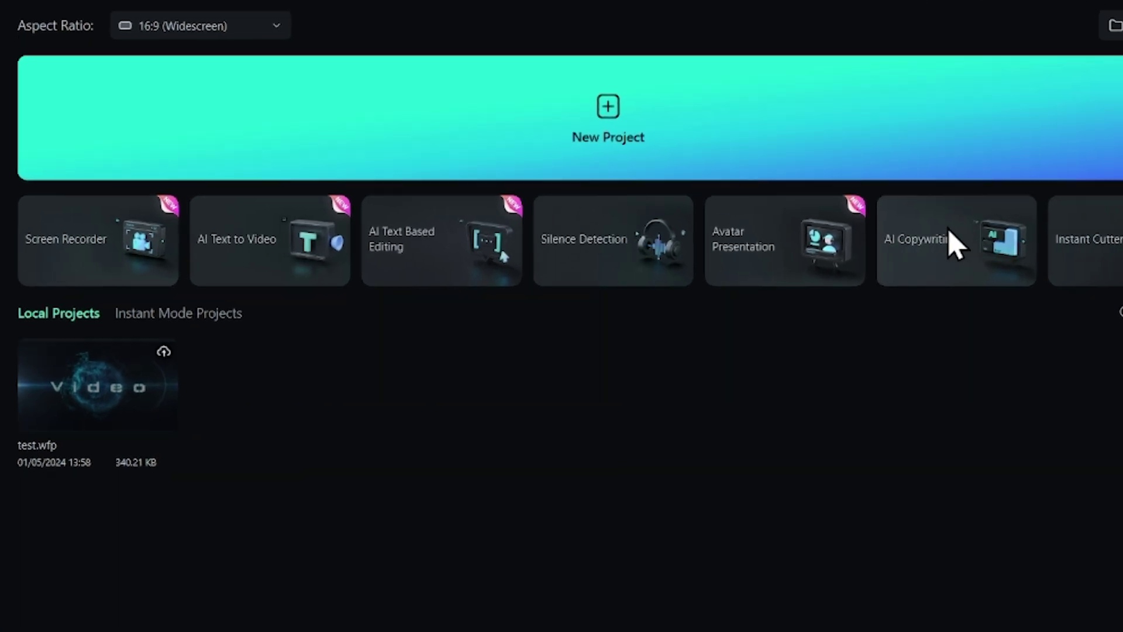
Generate a Video Oral Script on 'how to make money online in 2024' and review it.
{"action": "left_click", "coordinate": [951, 234]}
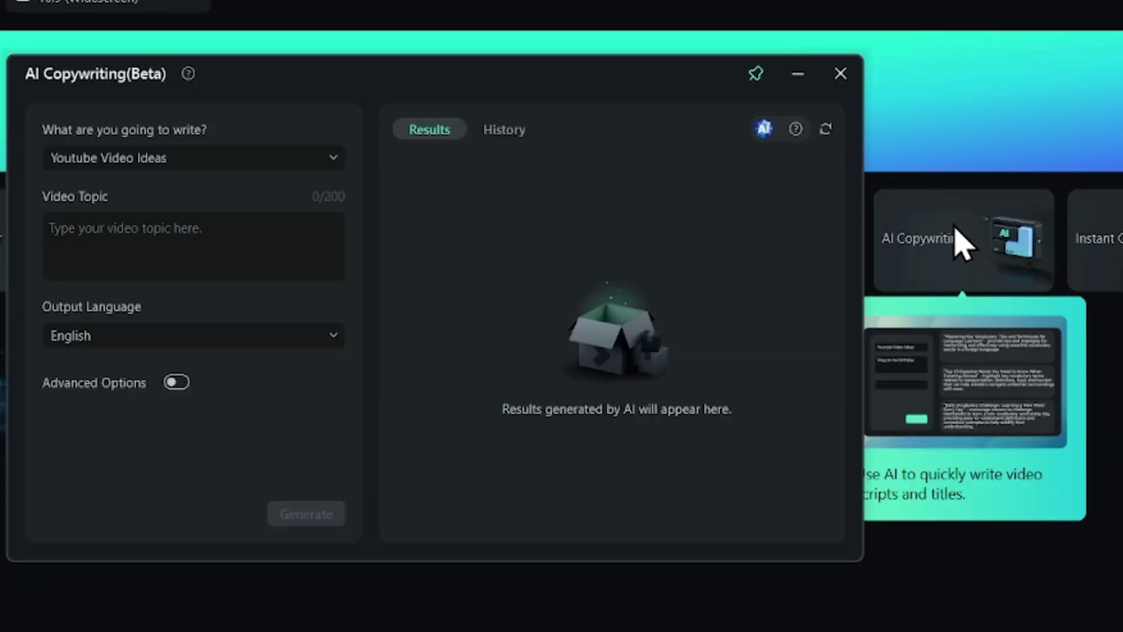
{"action": "left_click", "coordinate": [207, 132]}
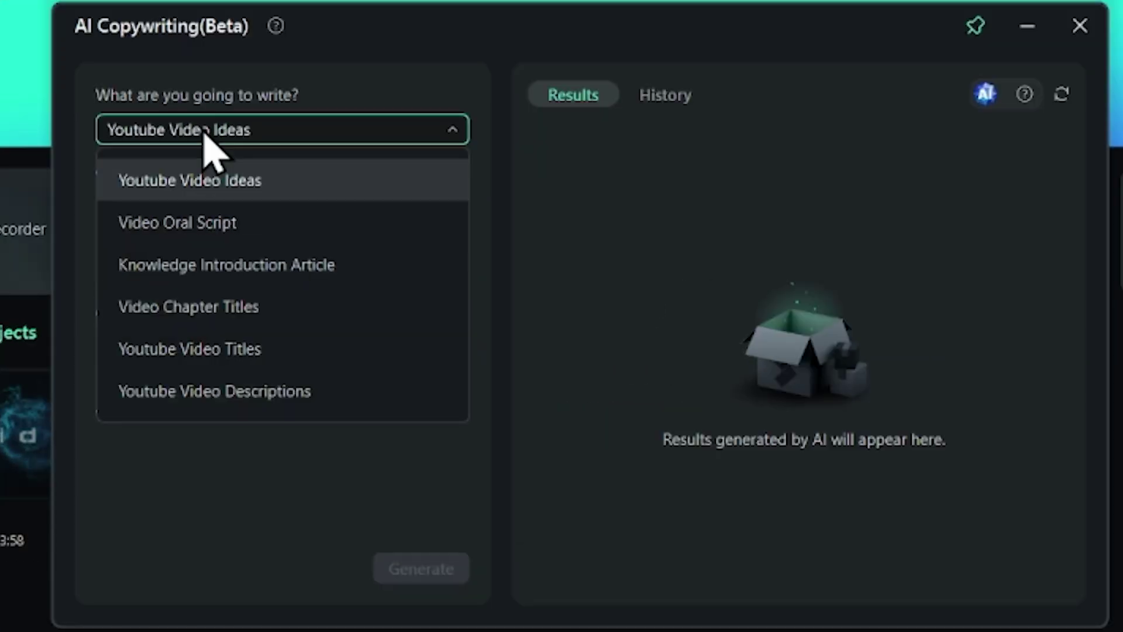
{"action": "left_click", "coordinate": [204, 222]}
{"action": "type", "text": "how to make money online in 2024"}
{"action": "left_click", "coordinate": [438, 562]}
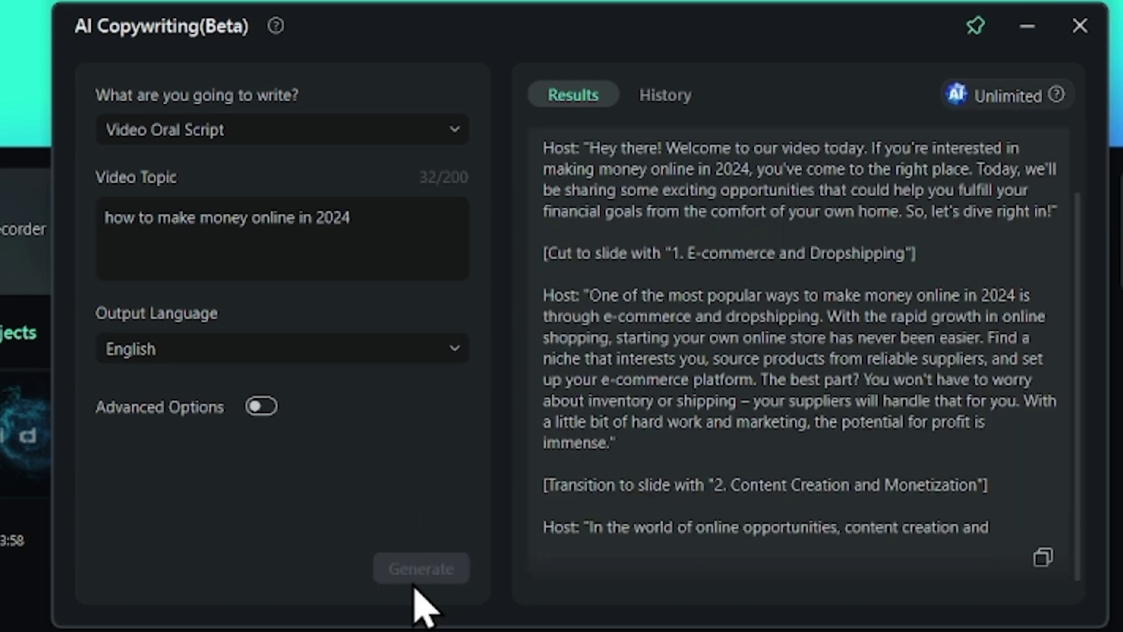
{"action": "scroll", "coordinate": [883, 296], "scroll_direction": "up", "scroll_amount": 12}
{"action": "scroll", "coordinate": [883, 296], "scroll_direction": "down", "scroll_amount": 12}
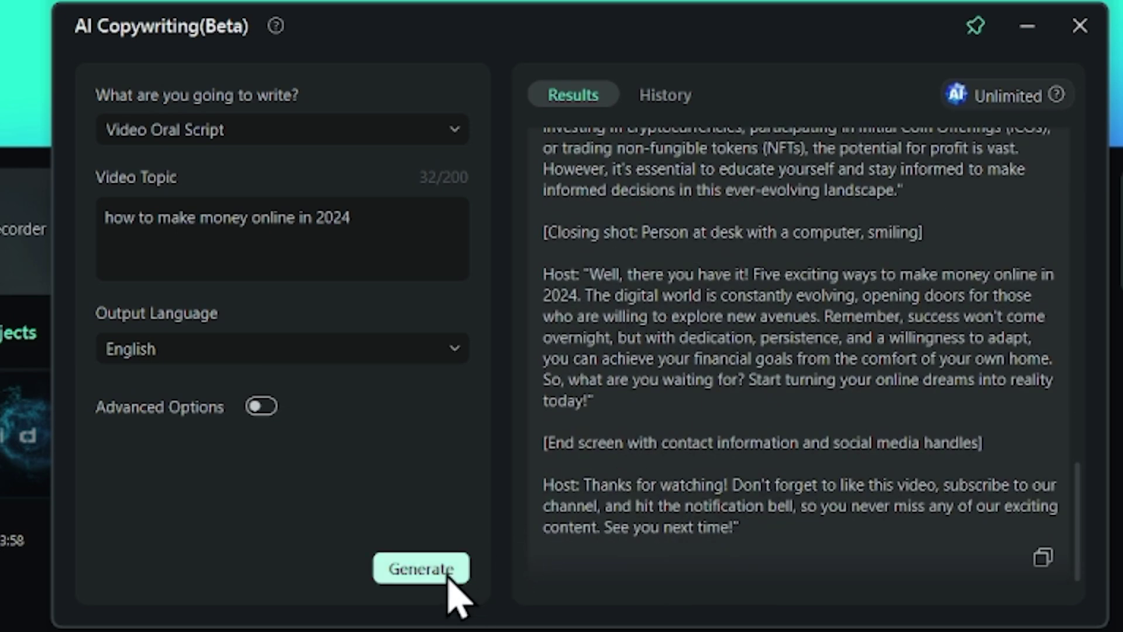
{"action": "scroll", "coordinate": [766, 389], "scroll_direction": "up", "scroll_amount": 10}
{"action": "left_click_drag", "start_coordinate": [785, 376], "coordinate": [784, 377]}
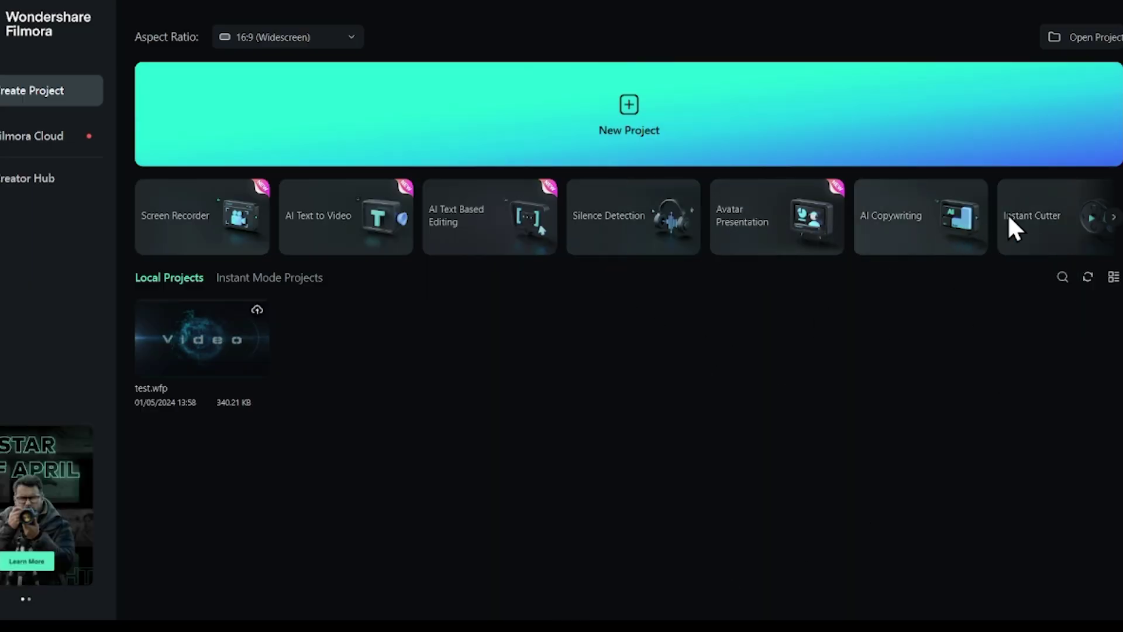
Advance the start screen's feature-card row to reveal Auto Beat Sync and Auto Reframe.
{"action": "left_click", "coordinate": [1113, 217]}
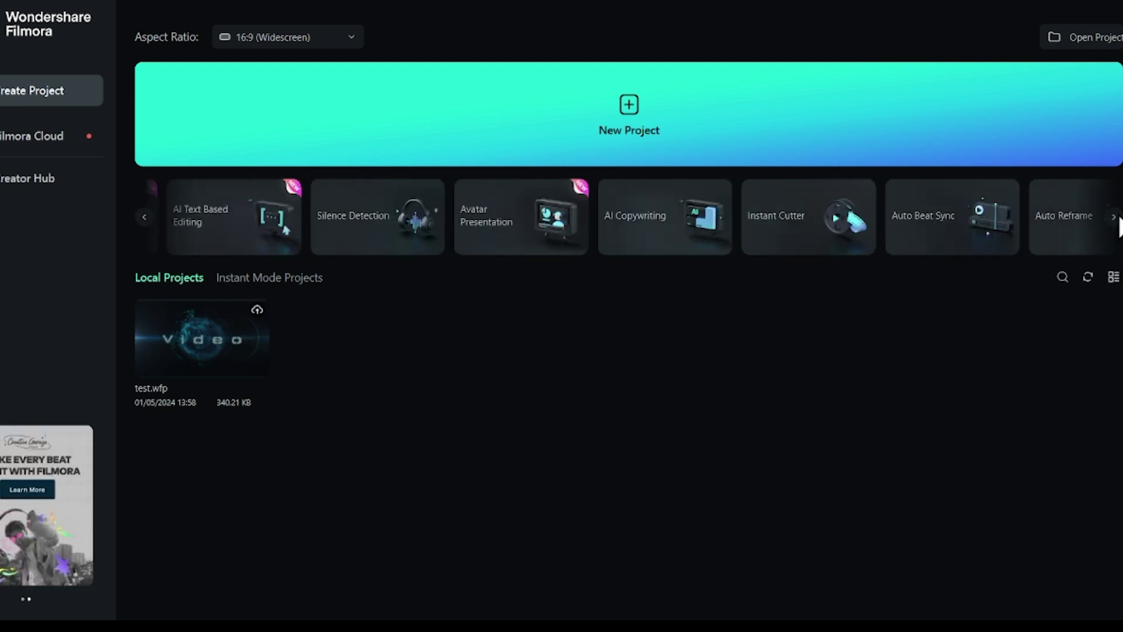